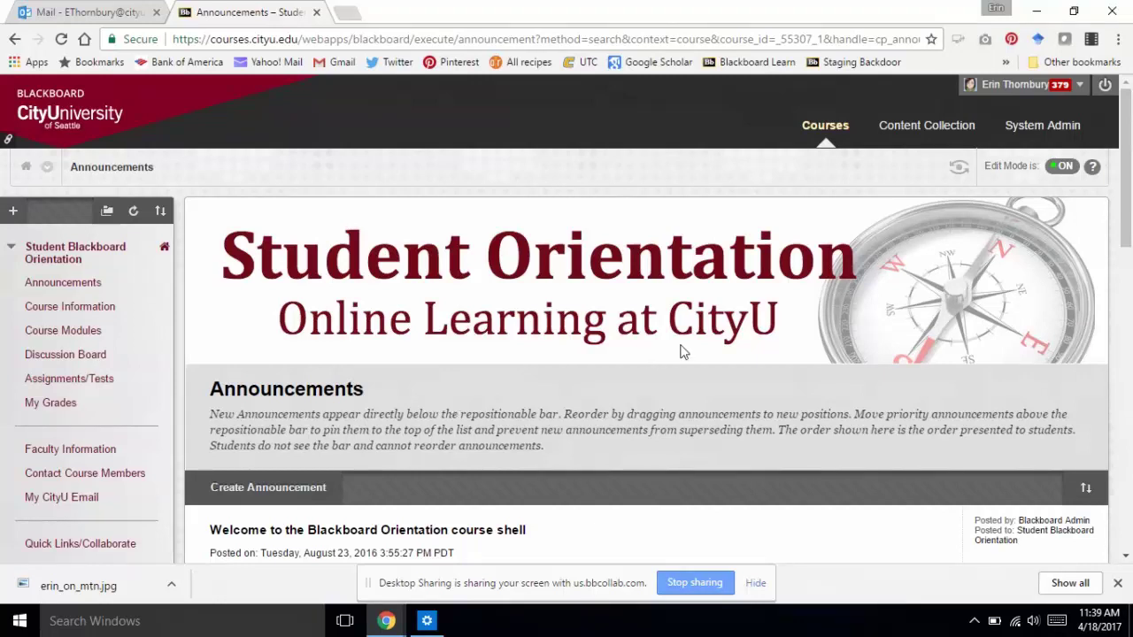
Enter Student Preview for the orientation course, and exit it while keeping the preview user and all data
click(959, 170)
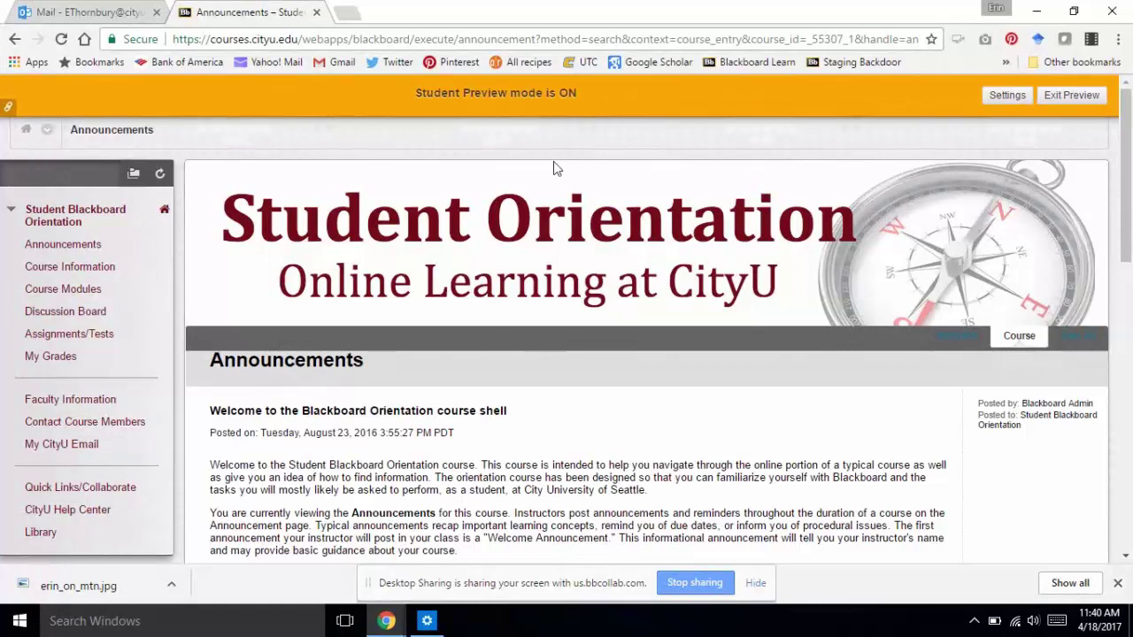
click(1082, 94)
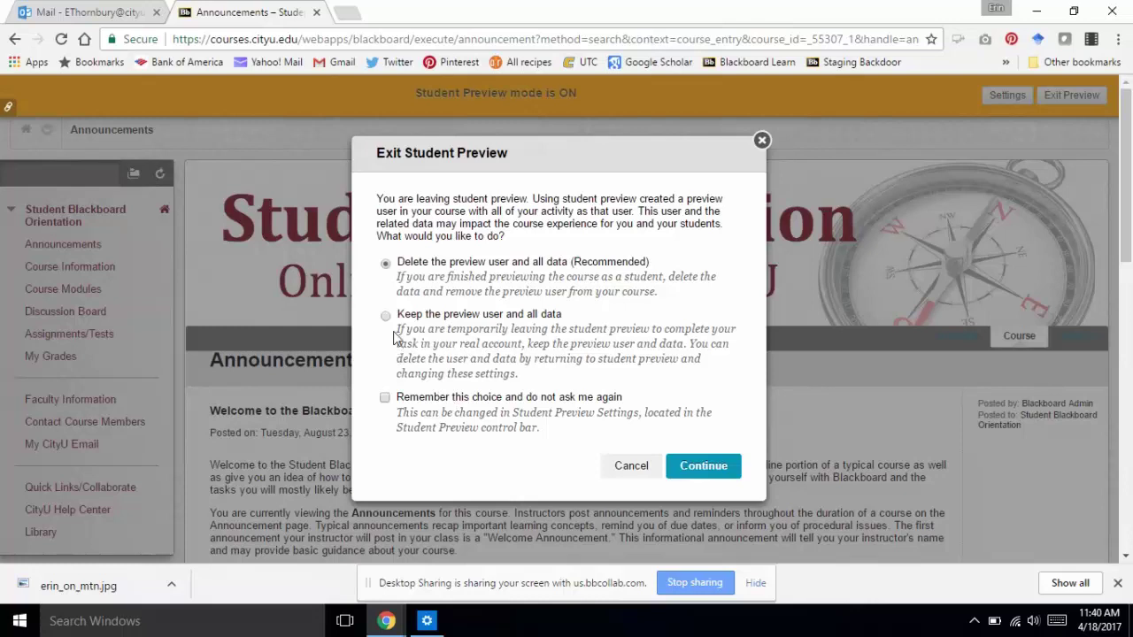
click(385, 316)
click(691, 467)
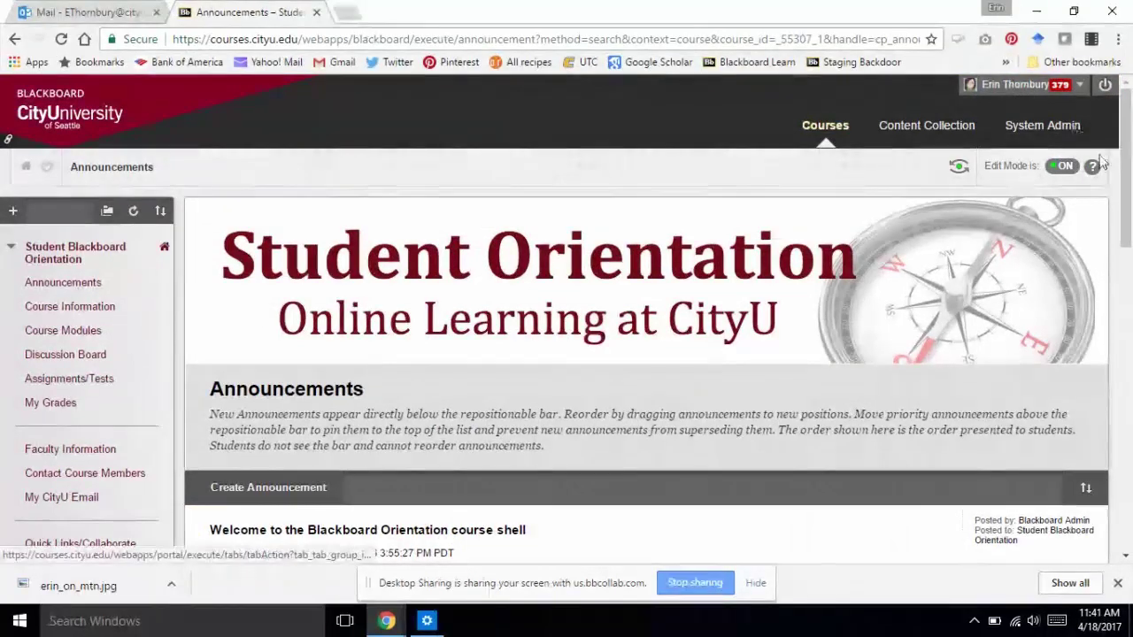
Open the course's Full Grade Center and hide the course menu to widen the grade grid
drag(1126, 184, 1119, 330)
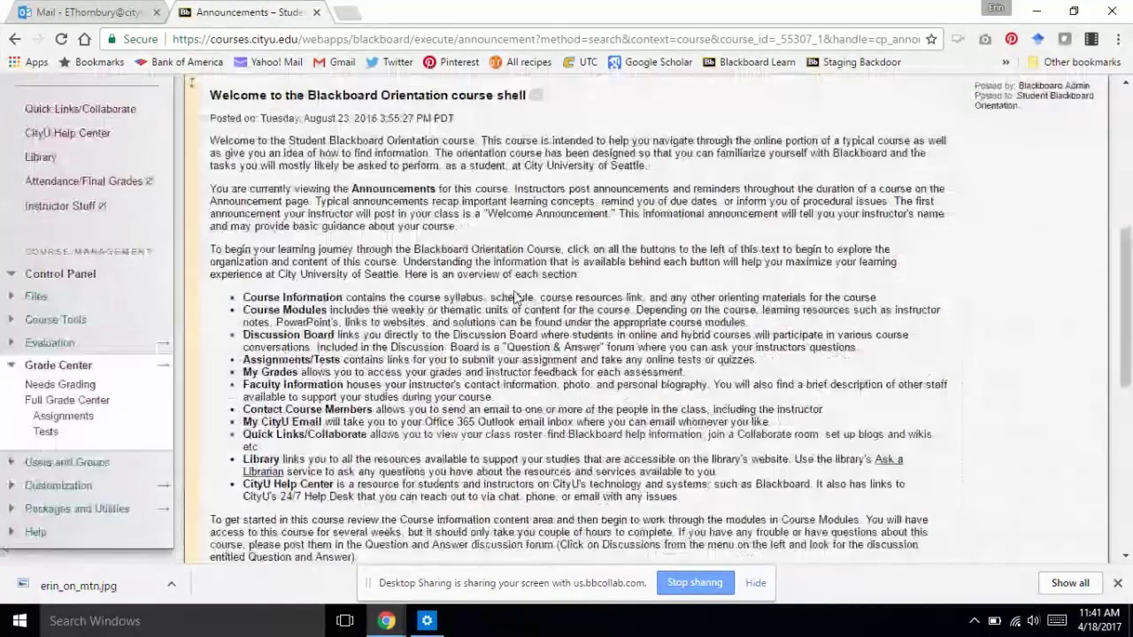
click(53, 401)
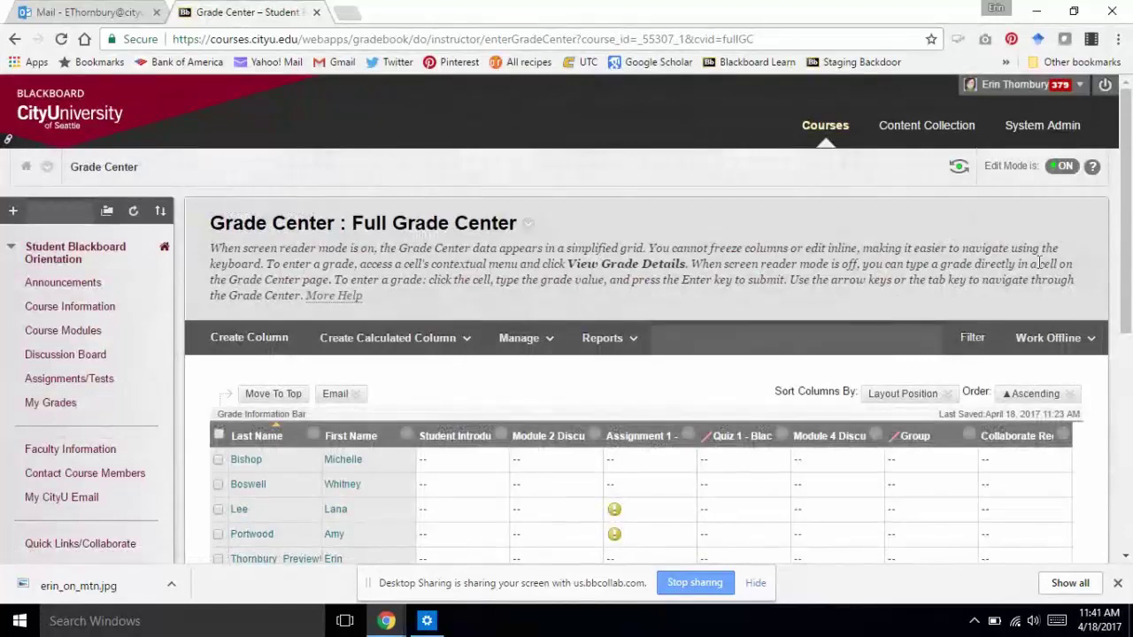
drag(1125, 299, 1122, 370)
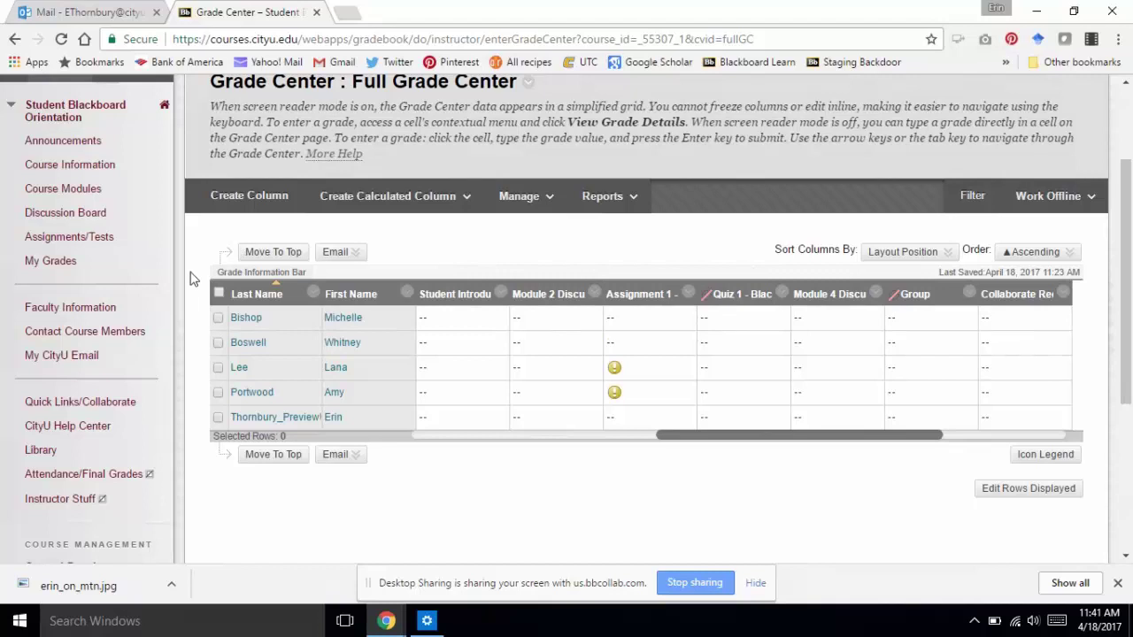
mouse_move(179, 292)
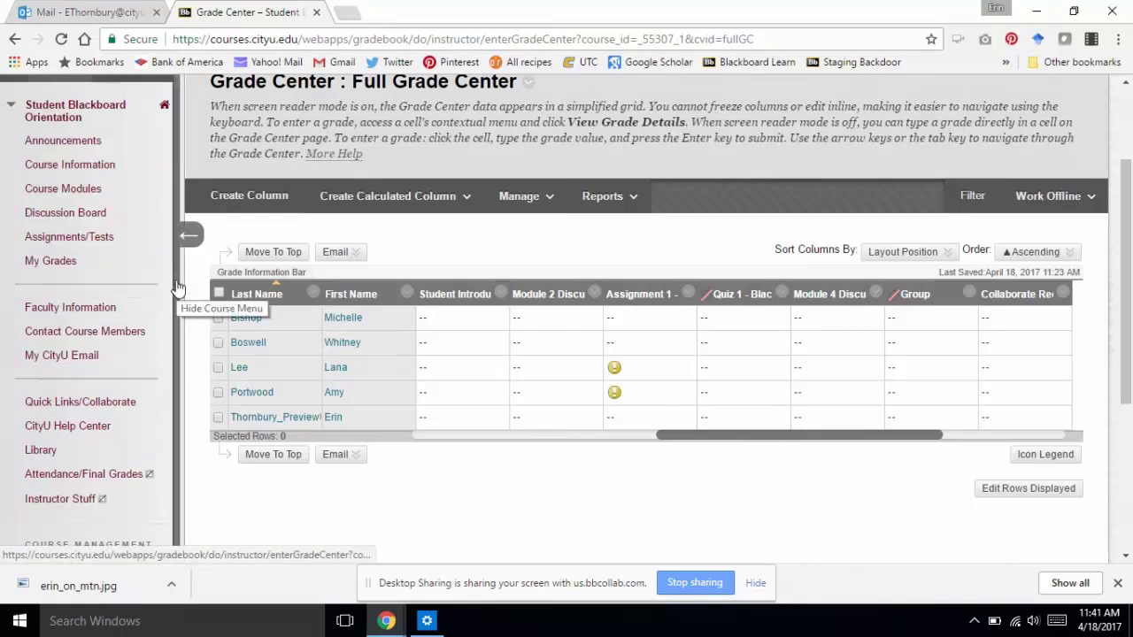
click(188, 235)
Examine the email options for selected users and the user information and grade columns across the grid
mouse_move(179, 247)
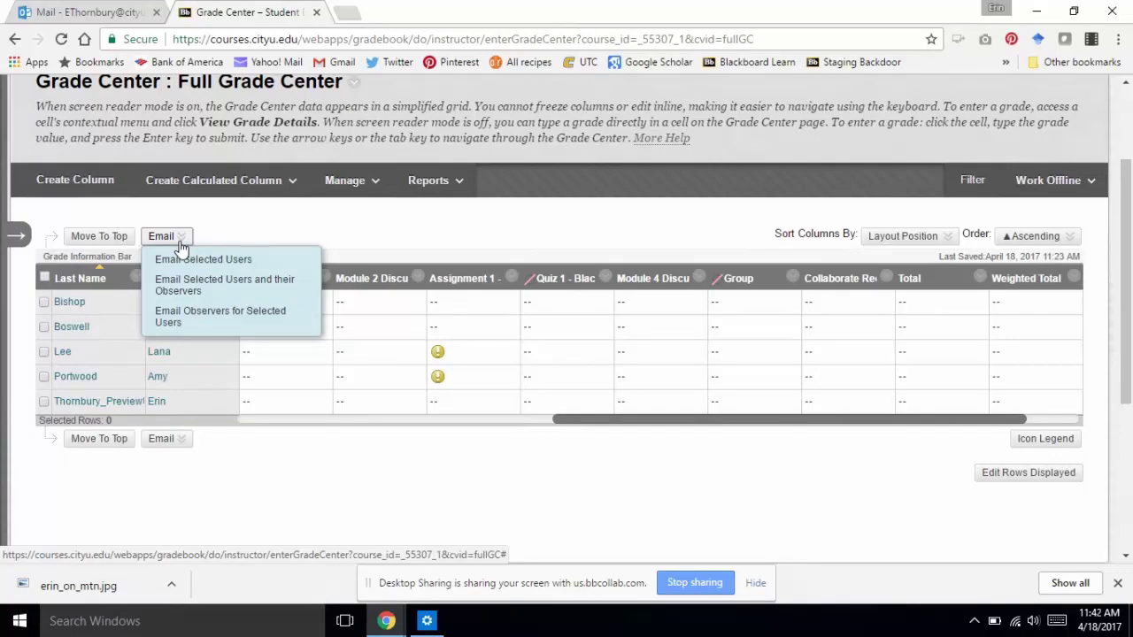
click(180, 245)
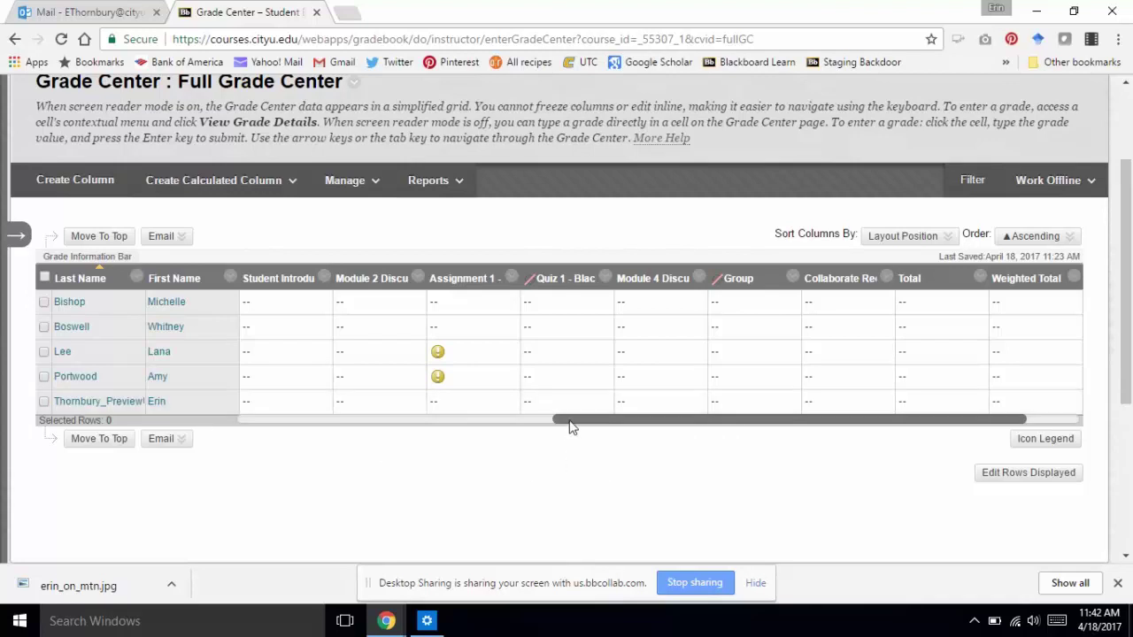
drag(571, 427, 252, 421)
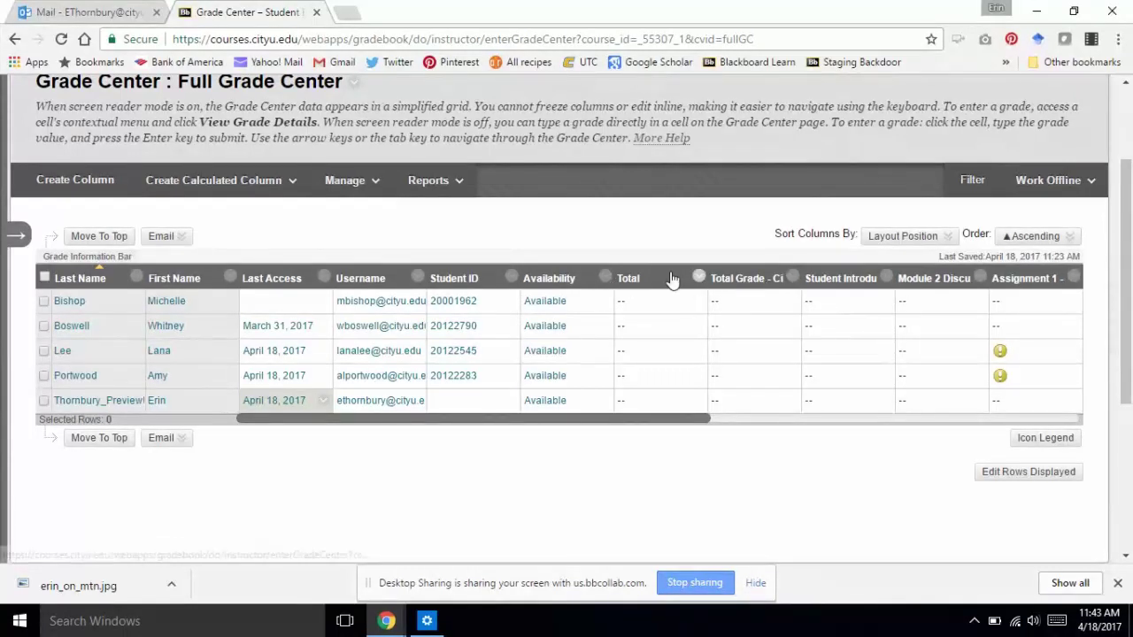
drag(696, 418, 714, 423)
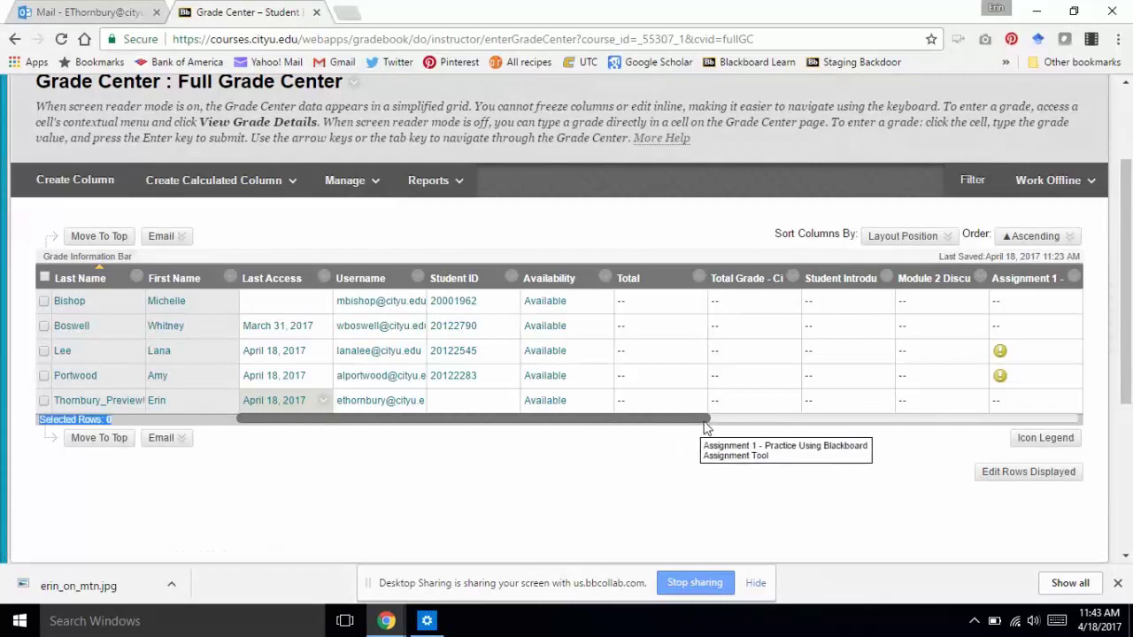
click(719, 421)
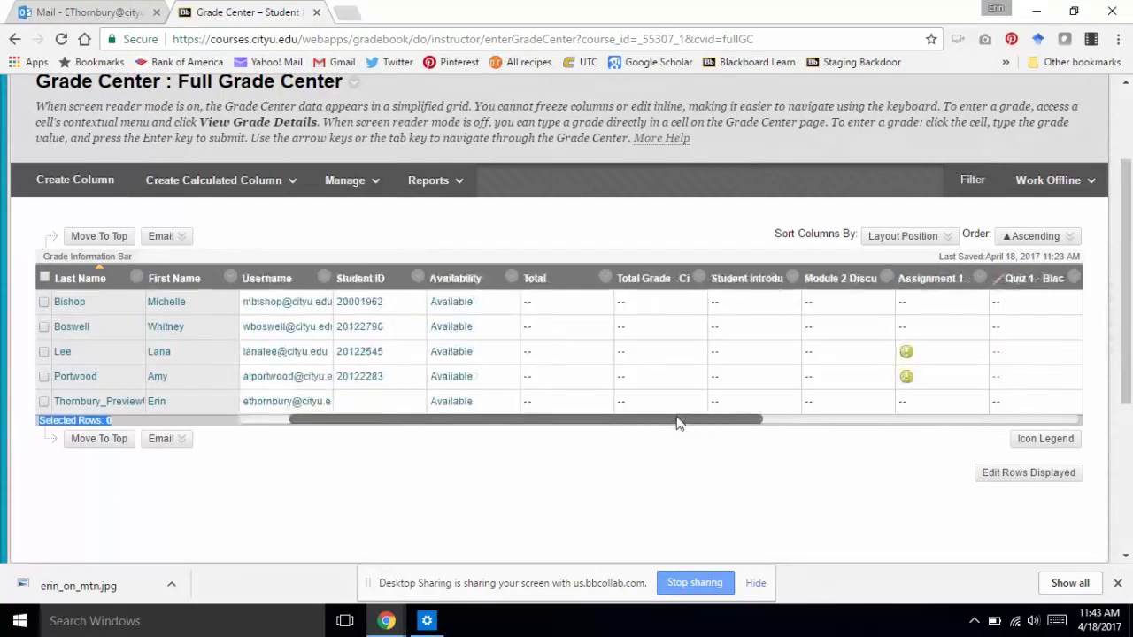
drag(718, 419, 1018, 415)
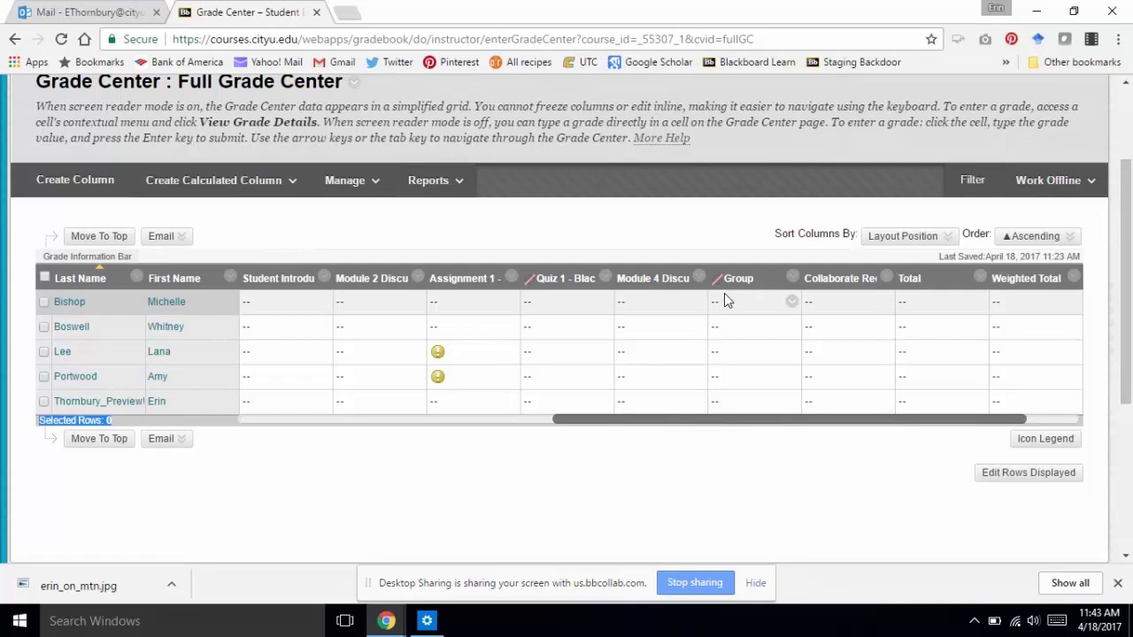
Switch off the Hide from Students setting for the Quiz 1 and Group columns
click(606, 279)
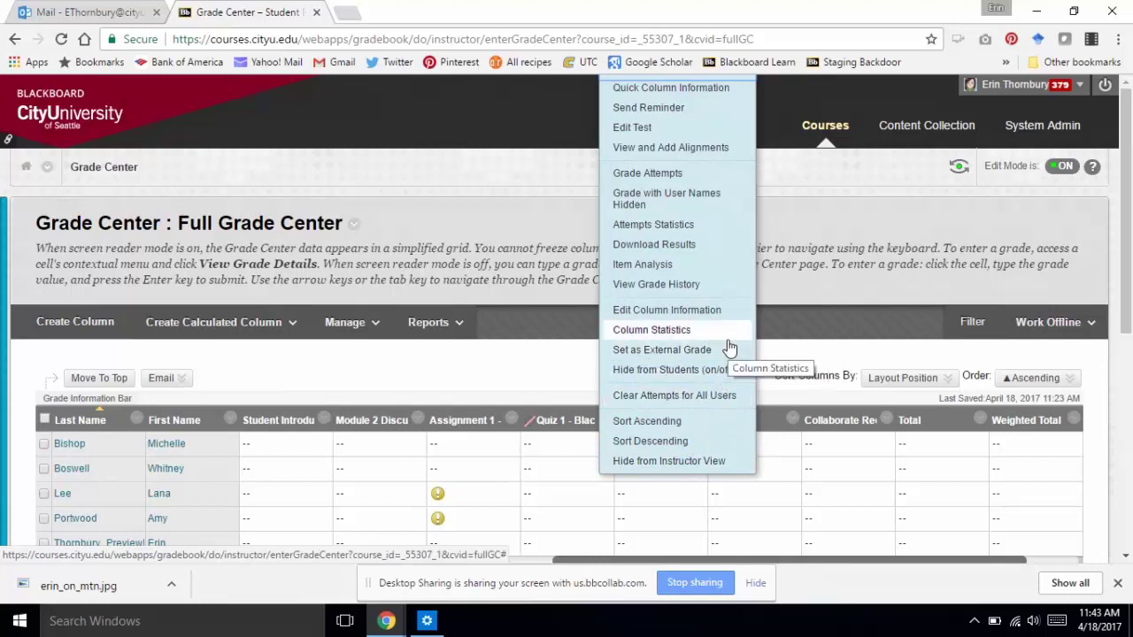
click(669, 377)
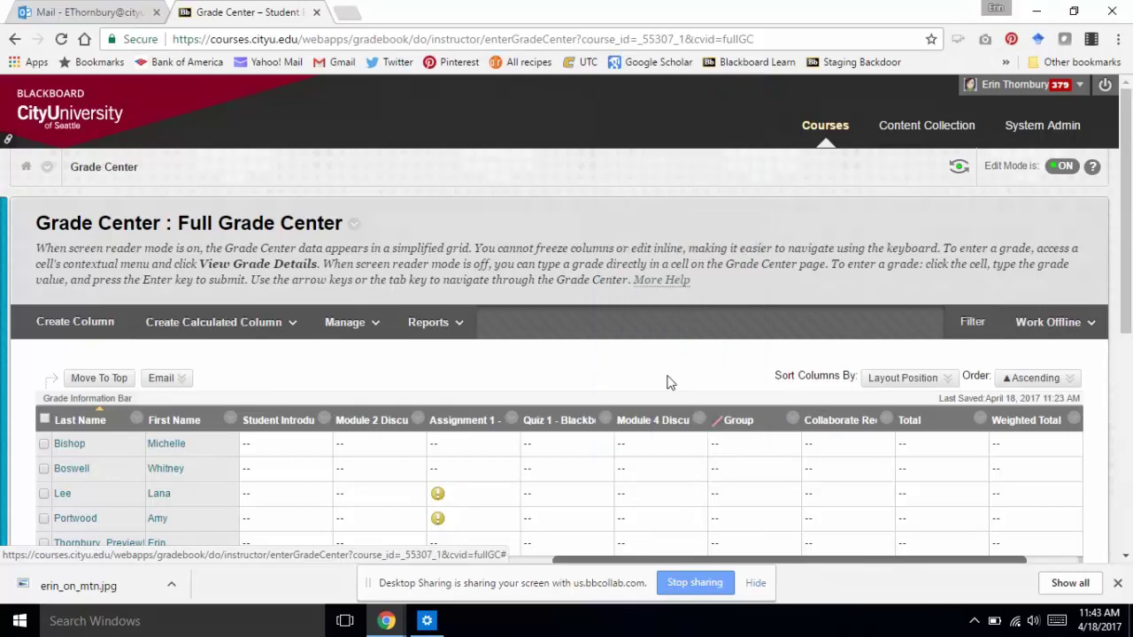
click(792, 419)
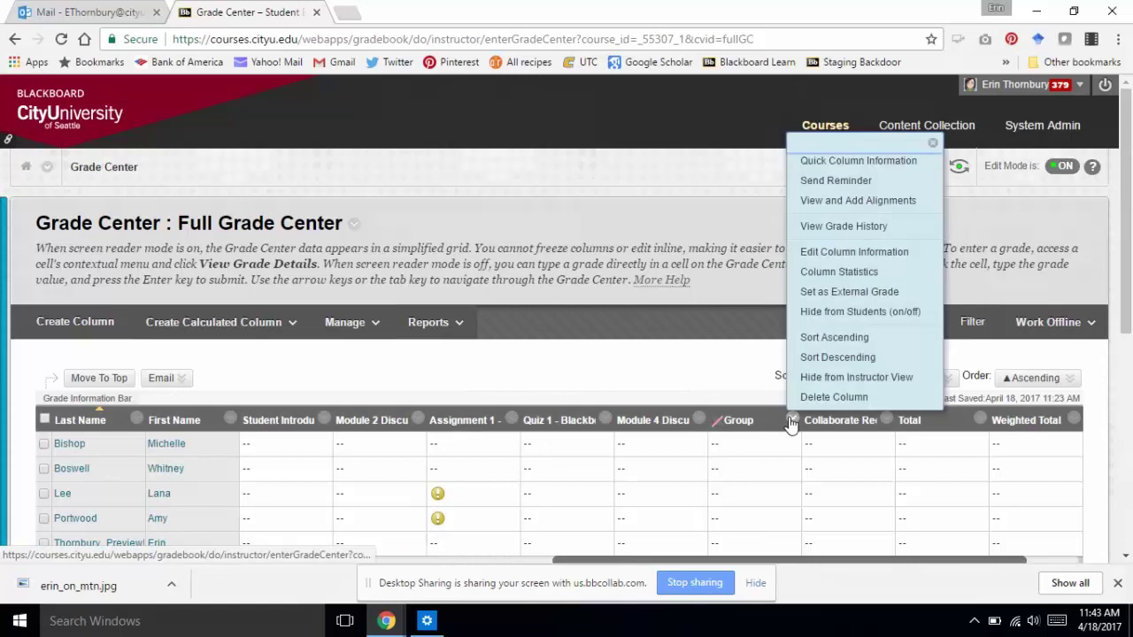
click(813, 315)
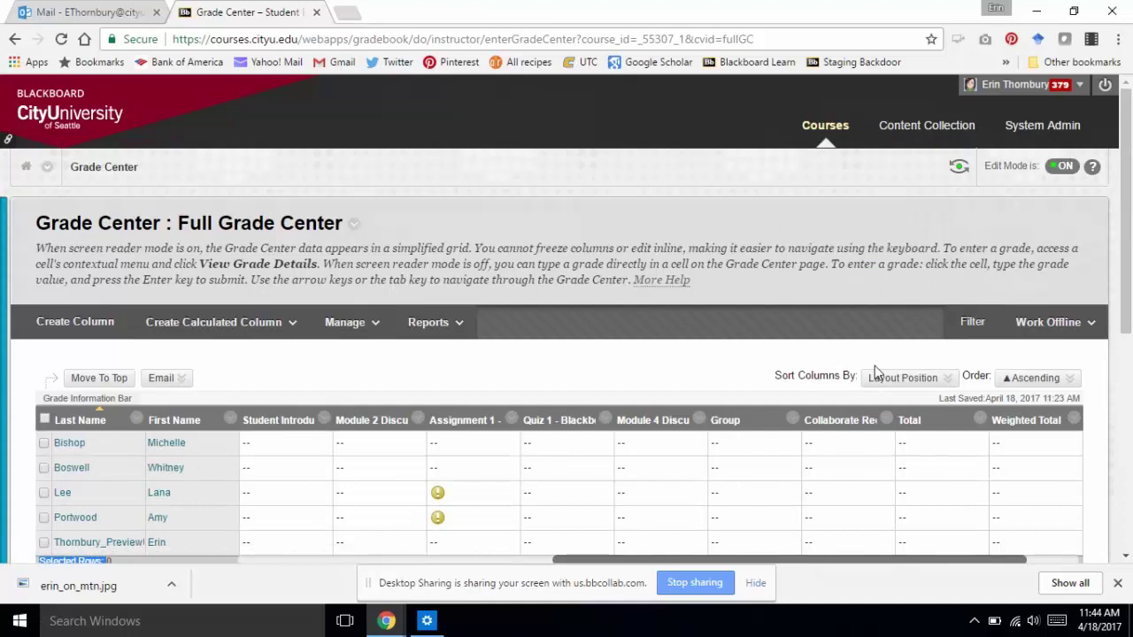
Examine the remaining grade columns and compare the available column options for Assignment 1, Group and Module 2 Discussion
scroll(875, 366, down, 3)
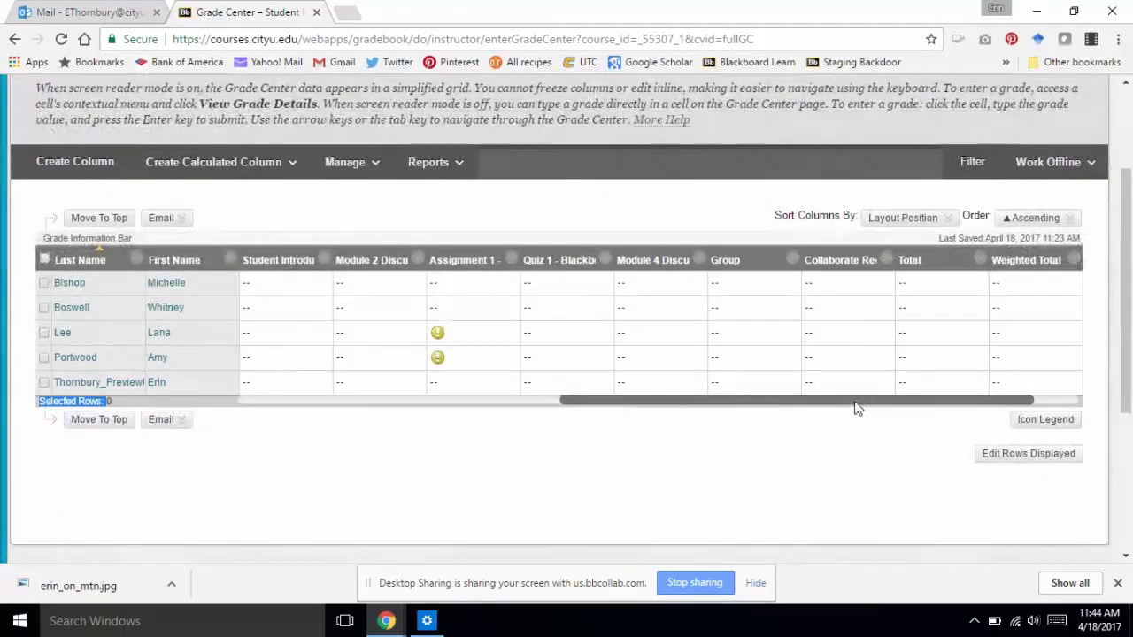
drag(857, 408, 922, 400)
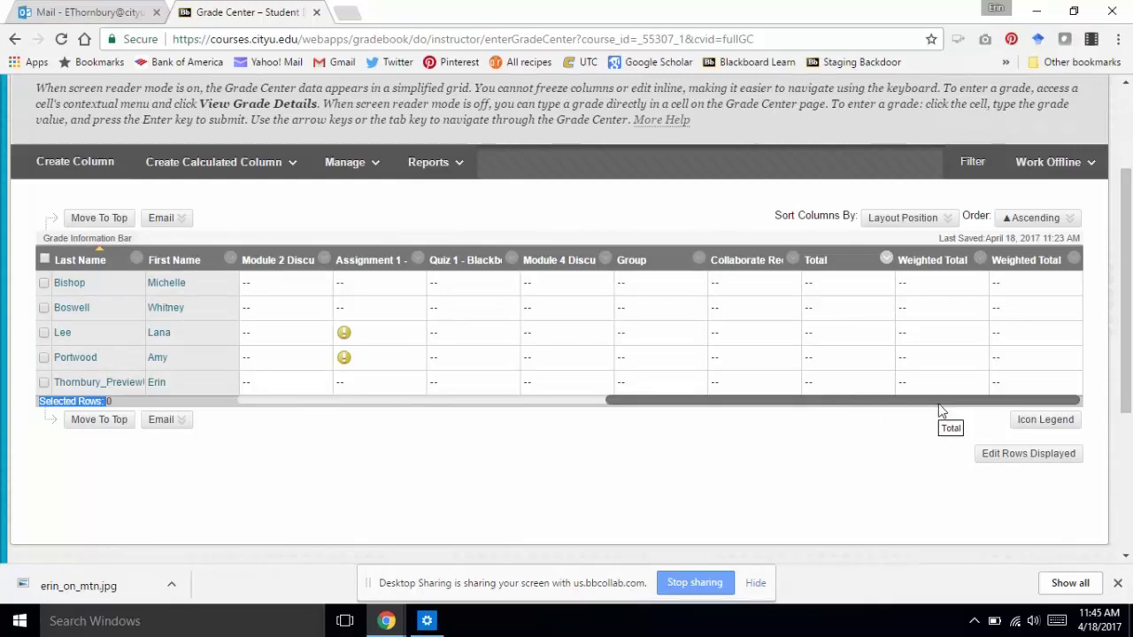
drag(793, 399, 671, 421)
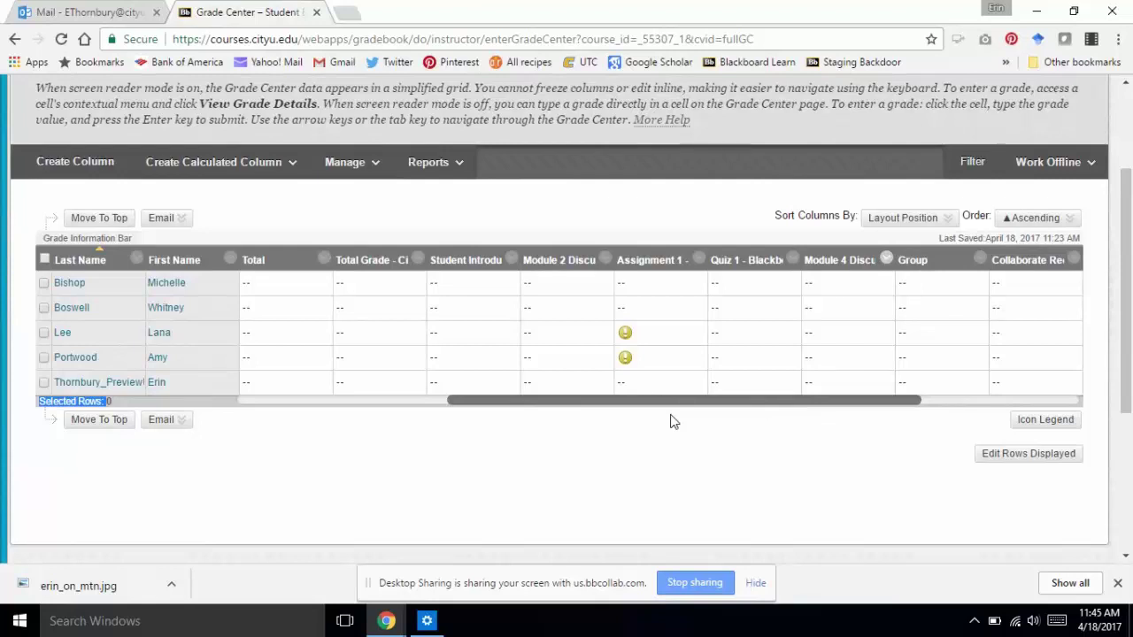
click(699, 259)
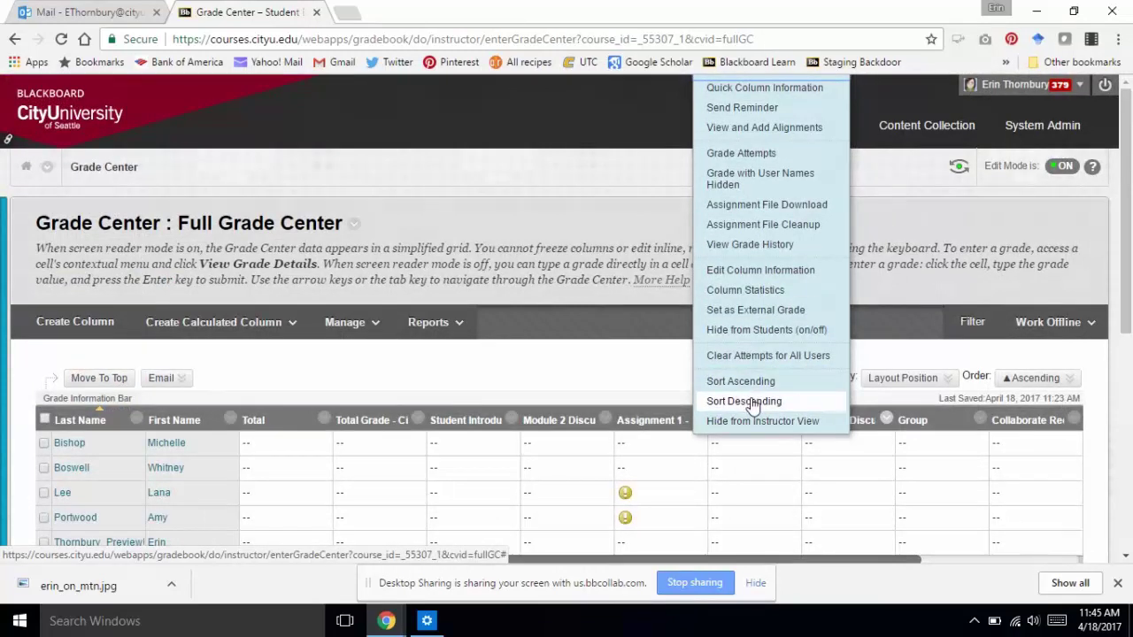
click(712, 403)
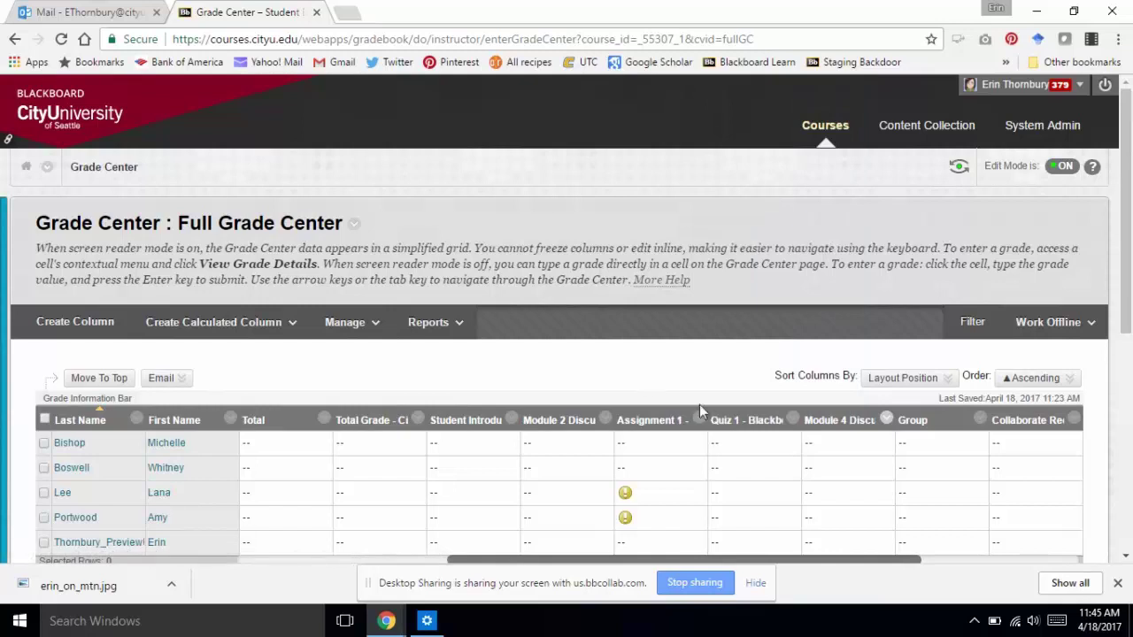
click(980, 420)
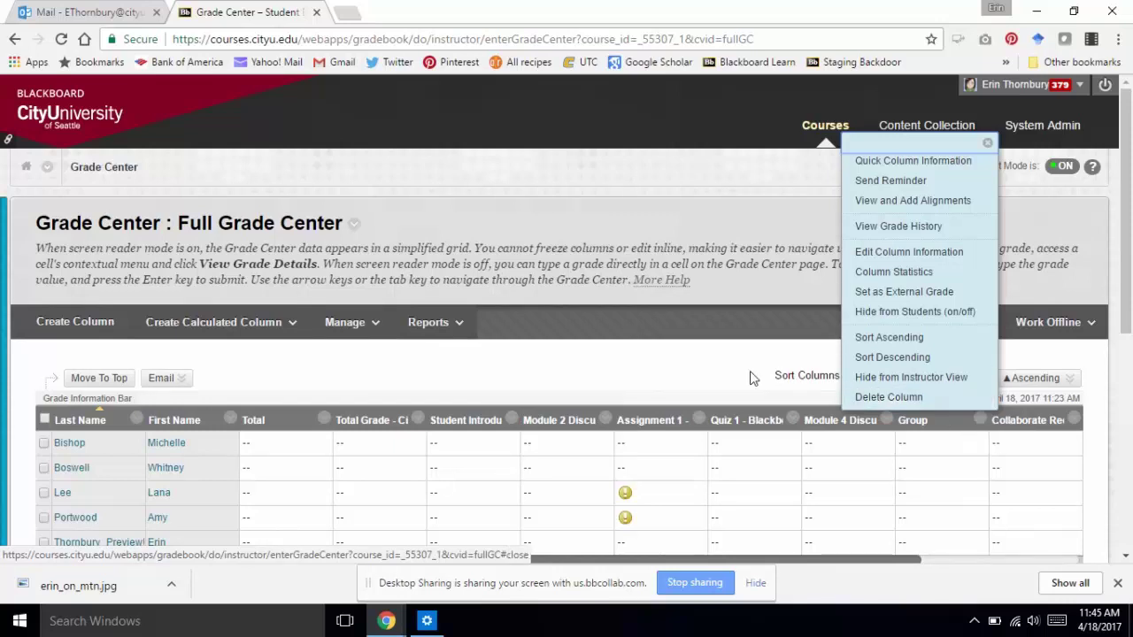
click(705, 374)
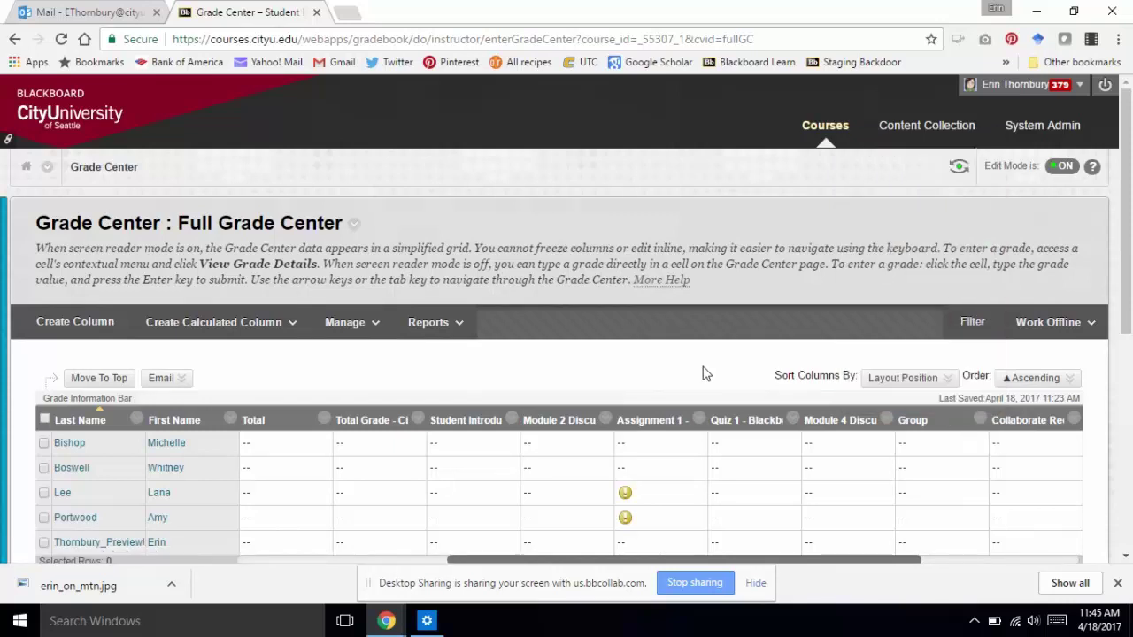
click(700, 419)
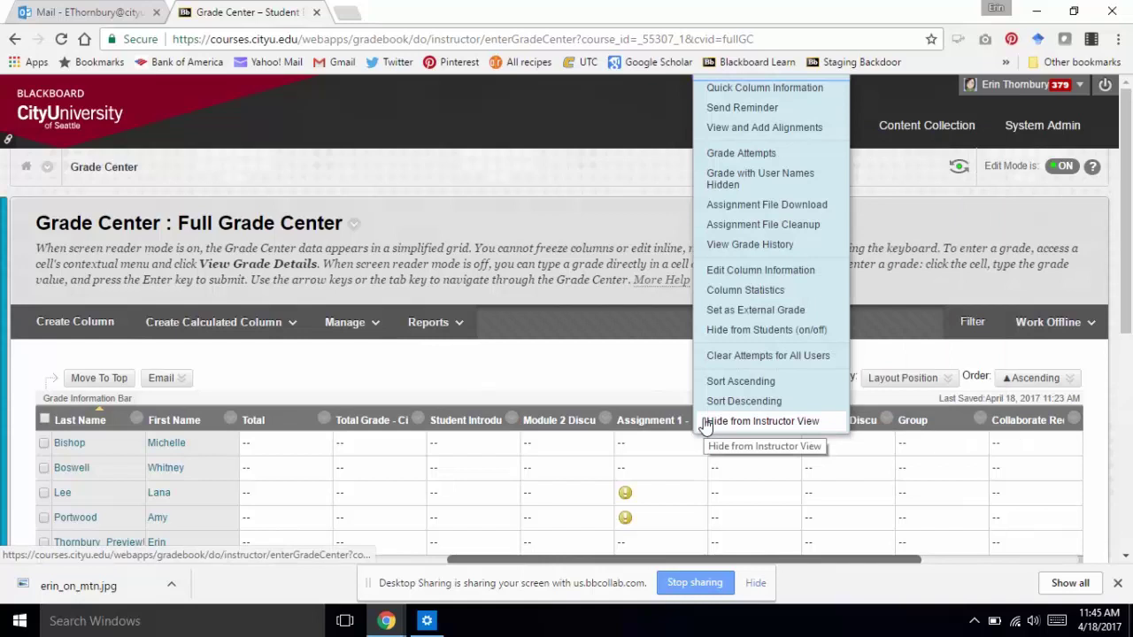
click(594, 345)
click(607, 421)
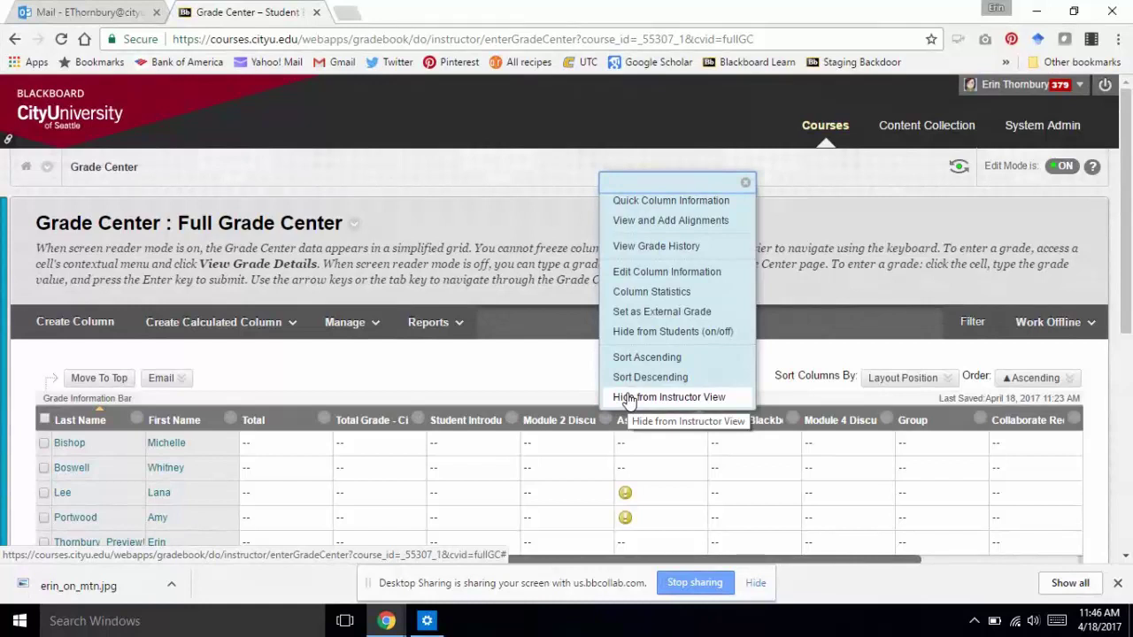
click(543, 363)
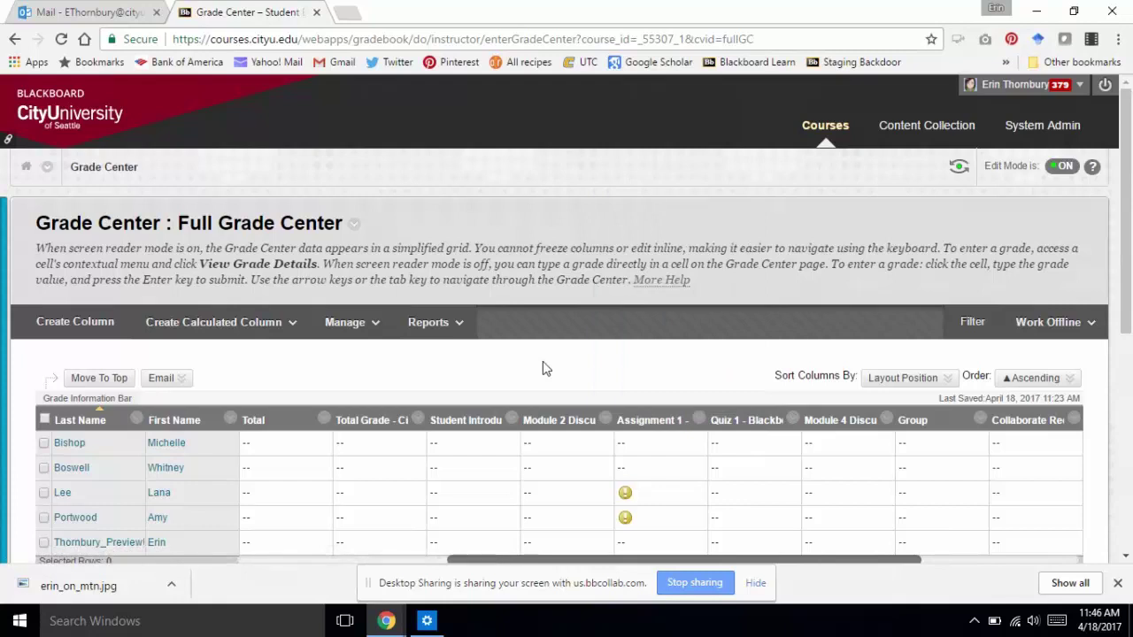
Open Column Organization for the Grade Center and bring up the columns listed under Not in a Grading Period
scroll(544, 363, down, 5)
scroll(543, 362, up, 4)
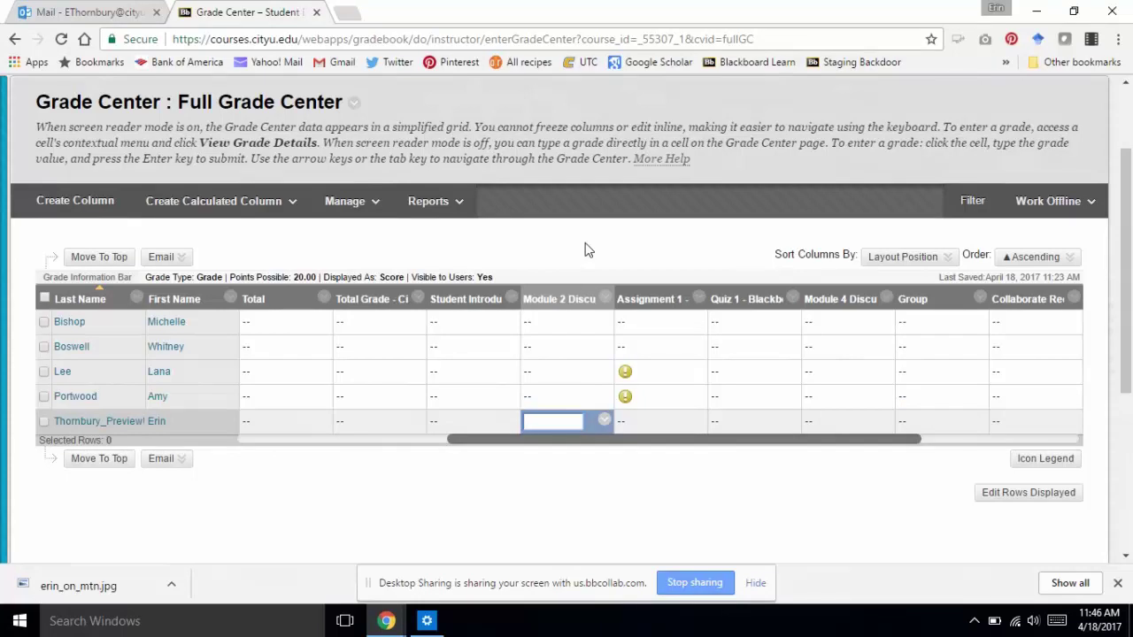
click(349, 202)
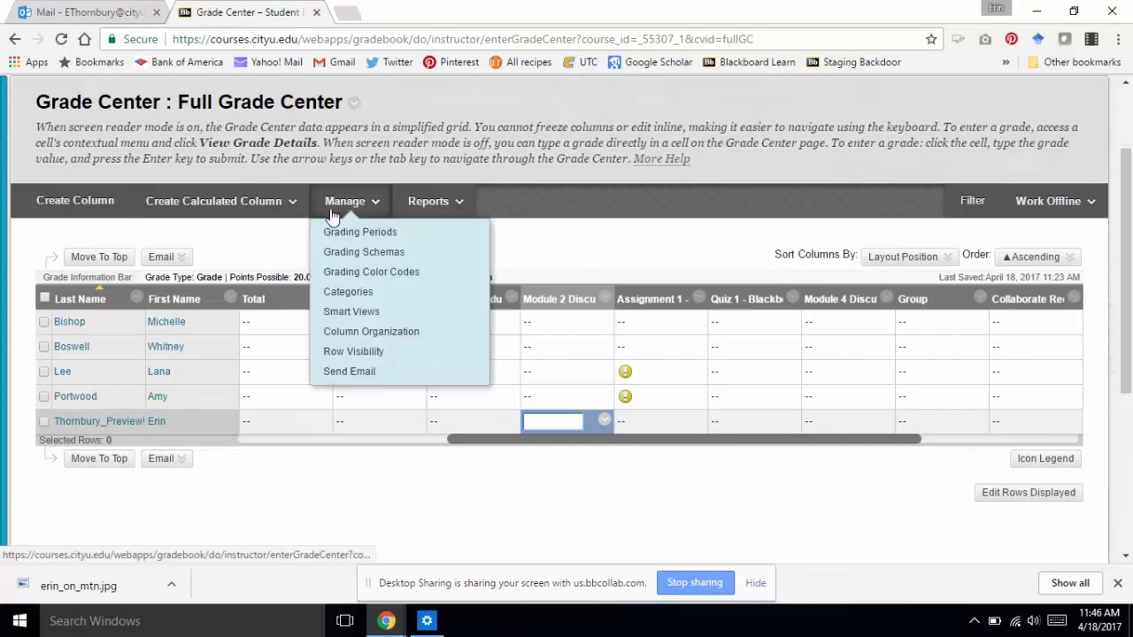
click(349, 333)
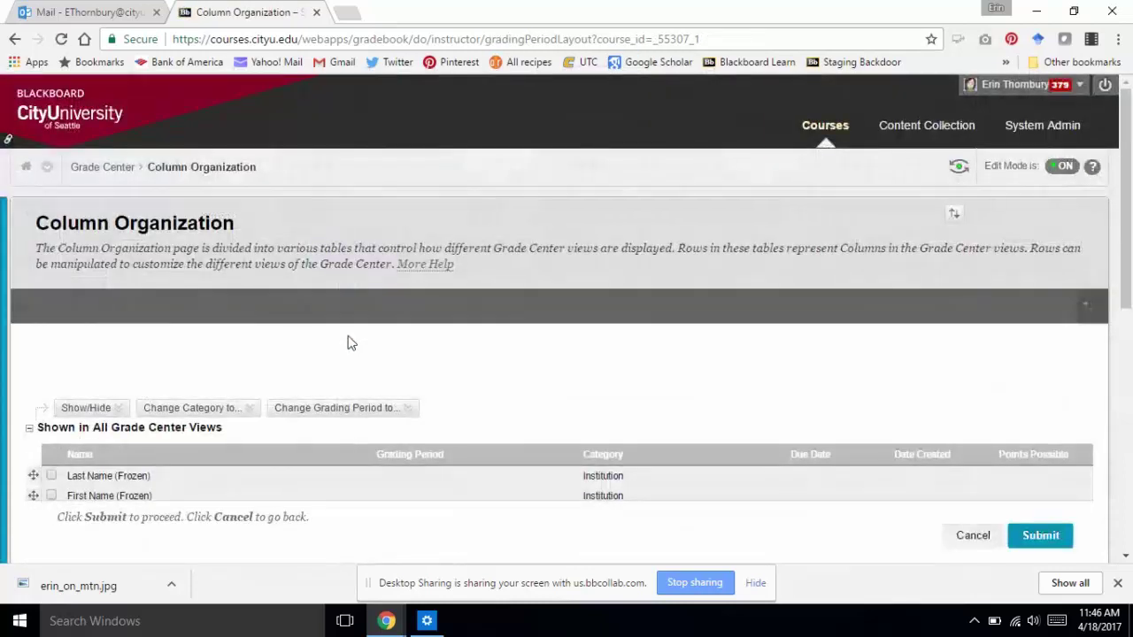
scroll(349, 341, down, 3)
scroll(350, 336, down, 4)
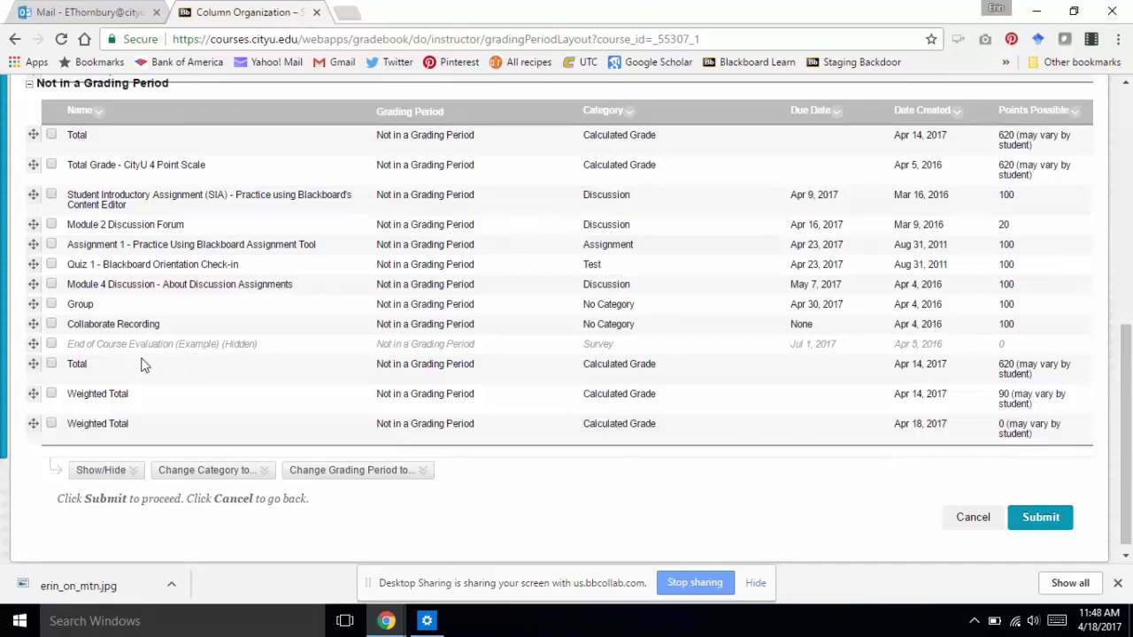
Show the hidden End of Course Evaluation (Example) column in the Not in a Grading Period table
click(51, 344)
click(135, 472)
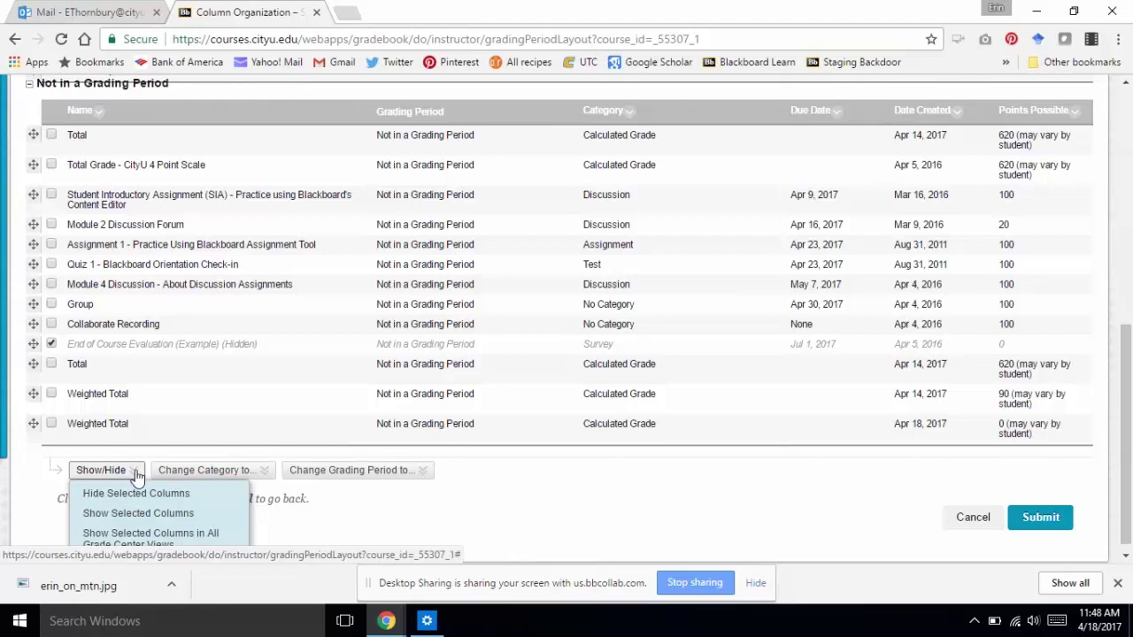
click(81, 470)
click(131, 471)
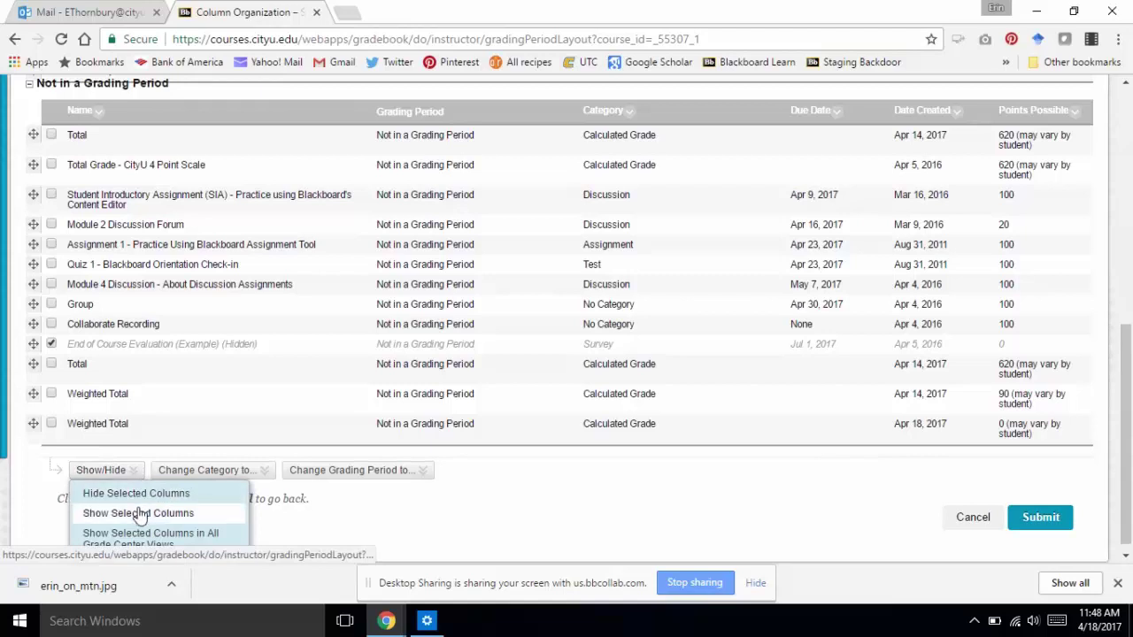
click(138, 513)
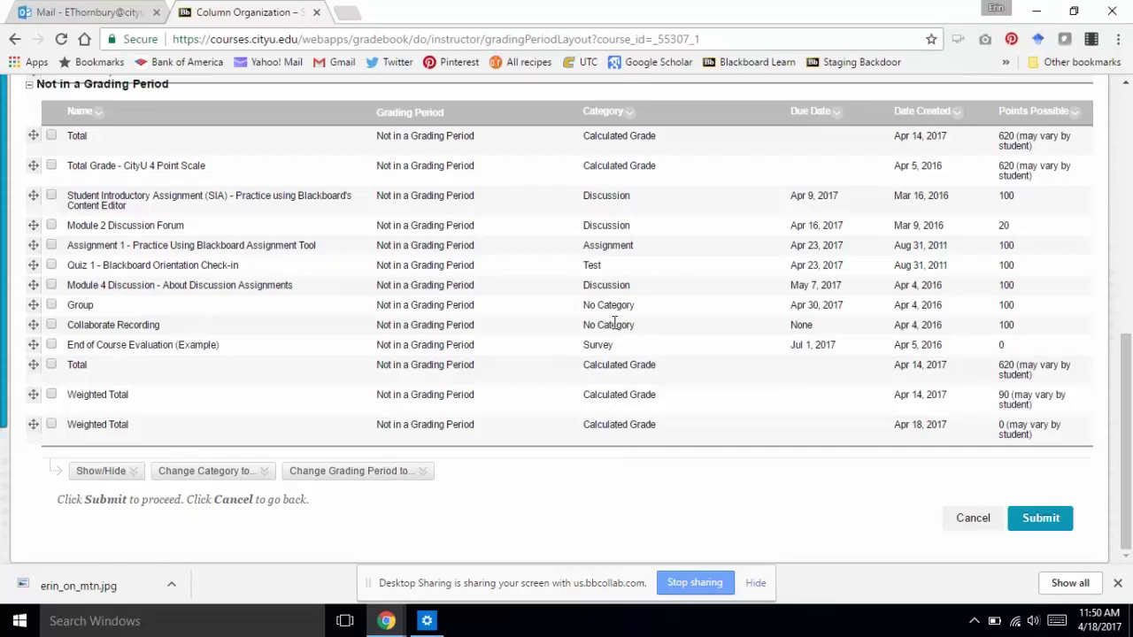
Change the category of the Group and Collaborate Recording columns to Other
click(51, 305)
click(112, 472)
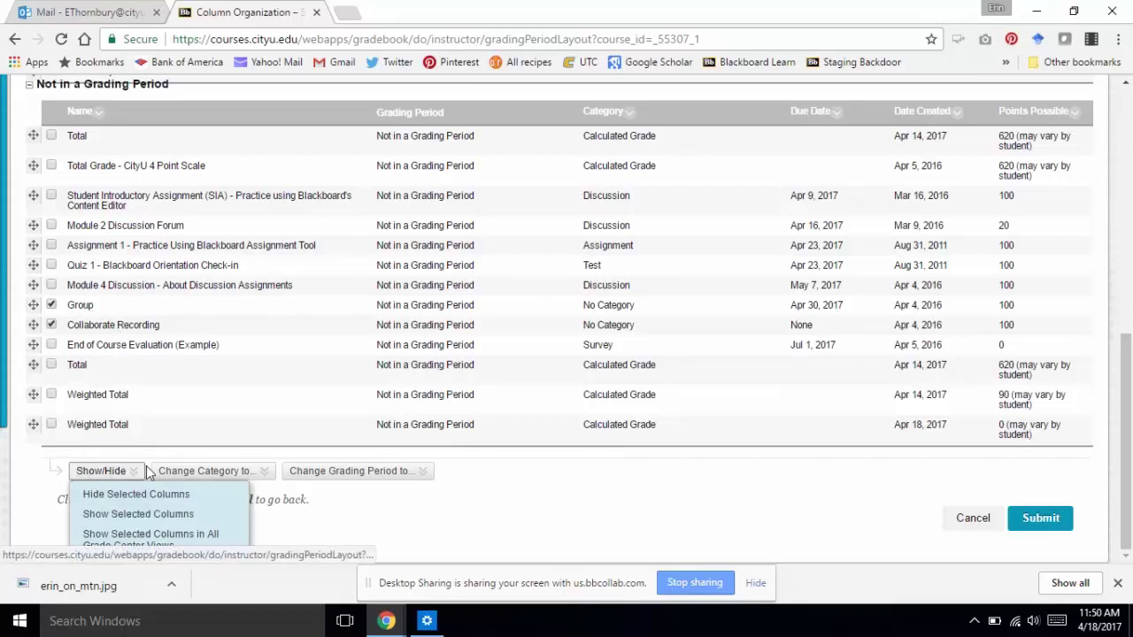
click(177, 471)
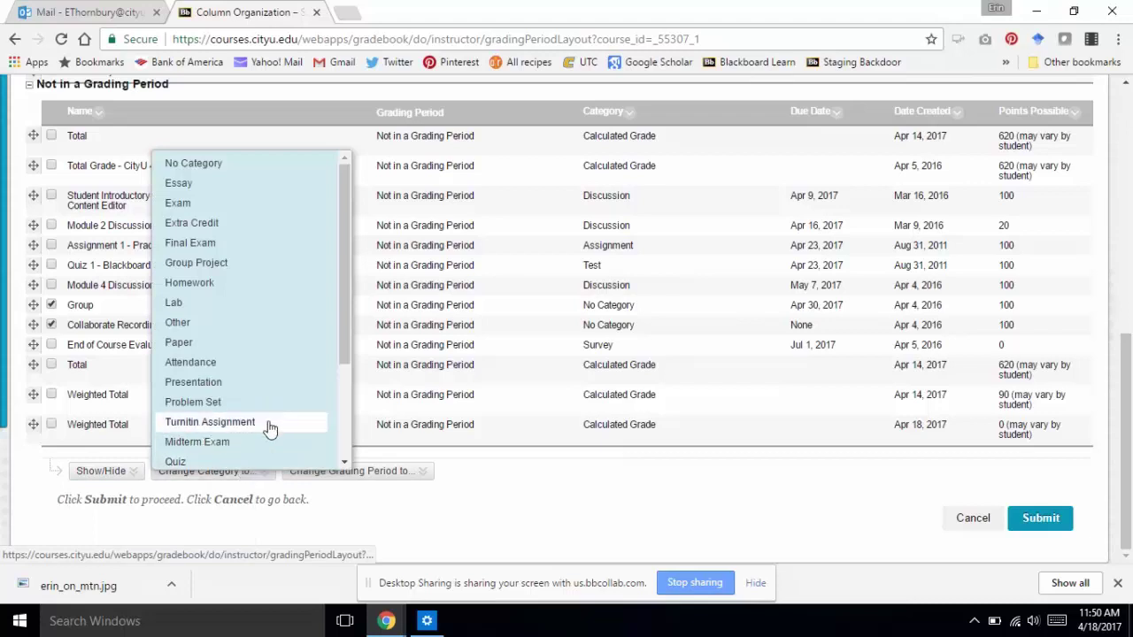
click(238, 324)
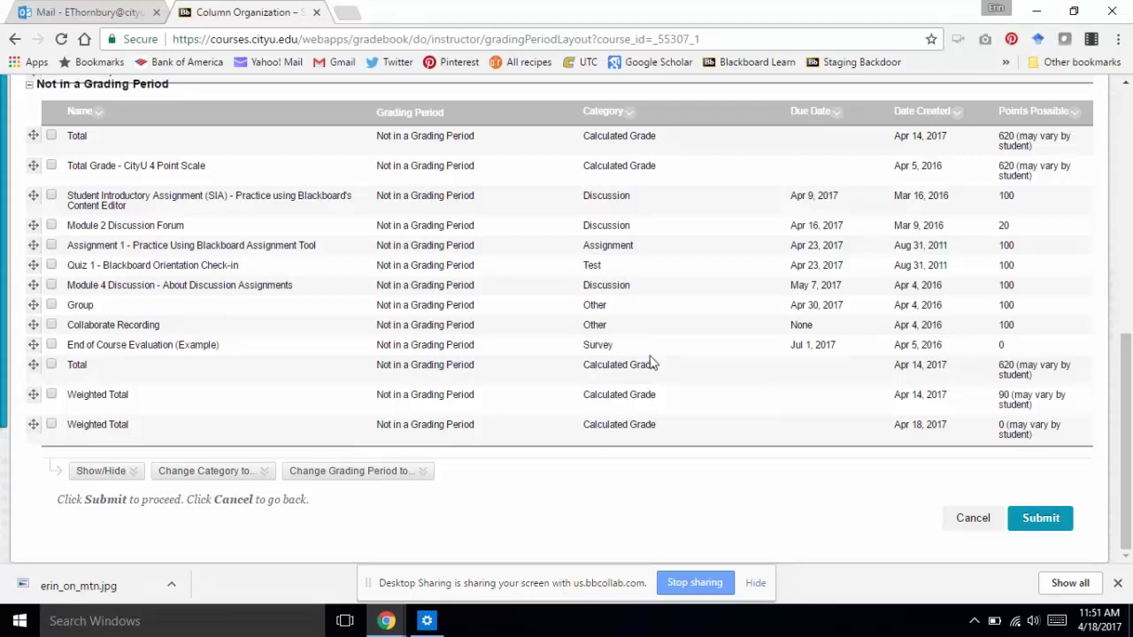
Unfreeze the First Name column so that only Last Name stays frozen, and submit the column organization
drag(1126, 405, 1126, 308)
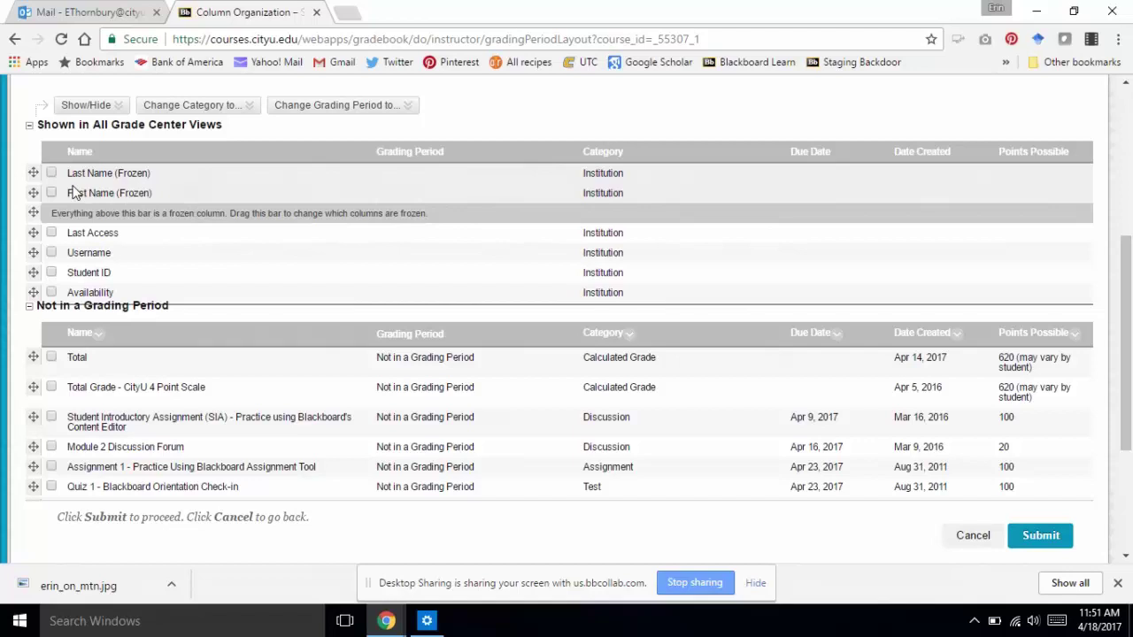
drag(33, 193, 33, 216)
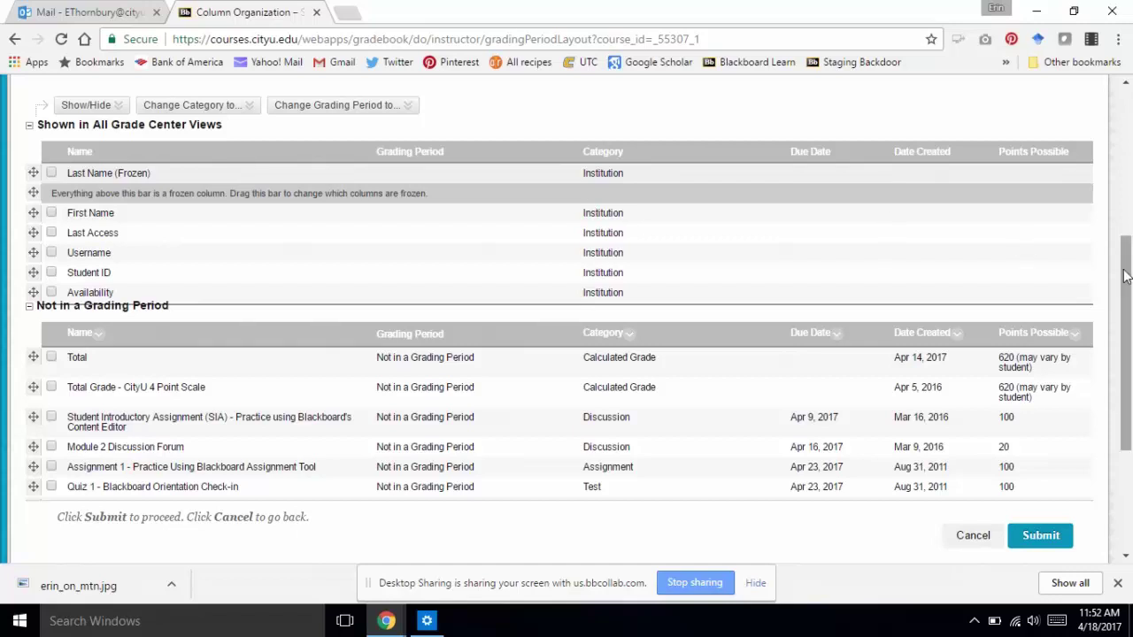
drag(1128, 291, 1128, 329)
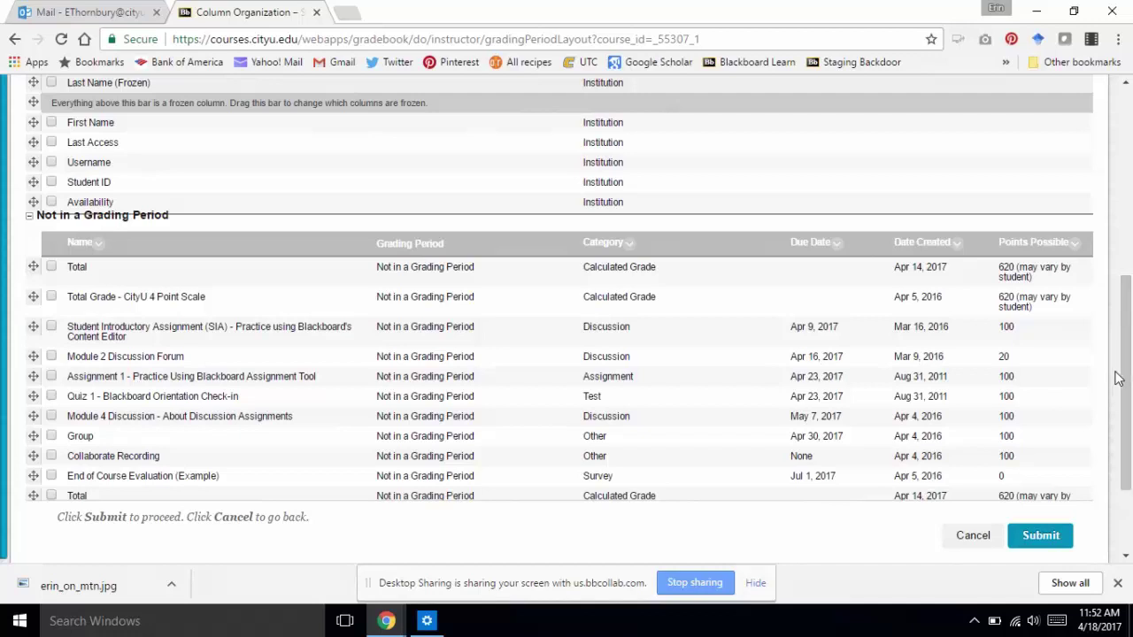
drag(1125, 379, 1130, 442)
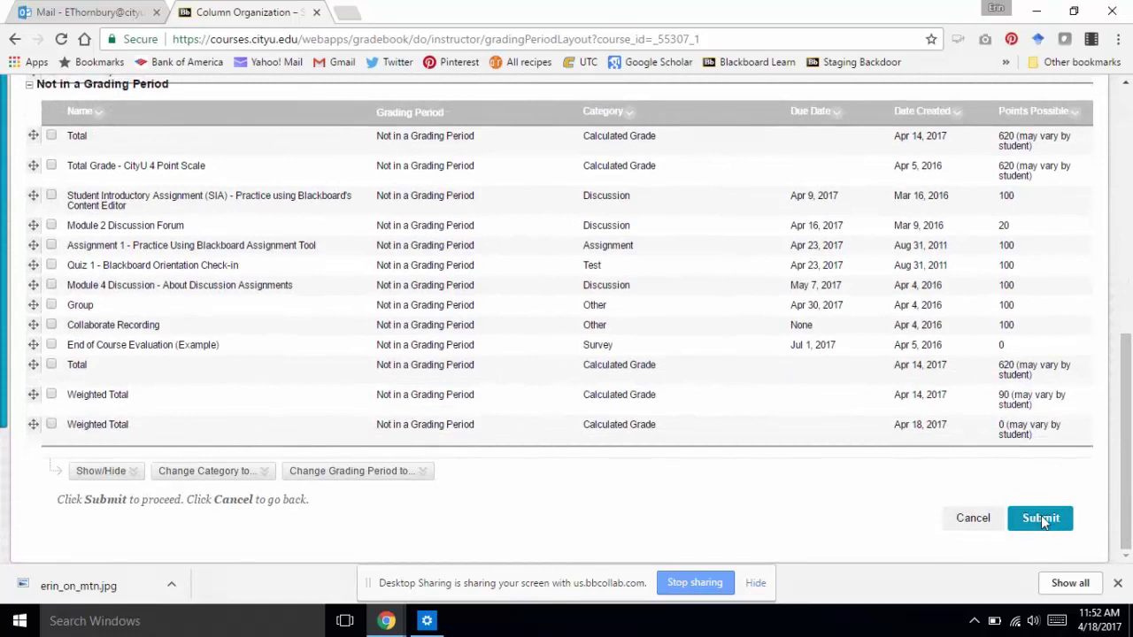
click(1041, 519)
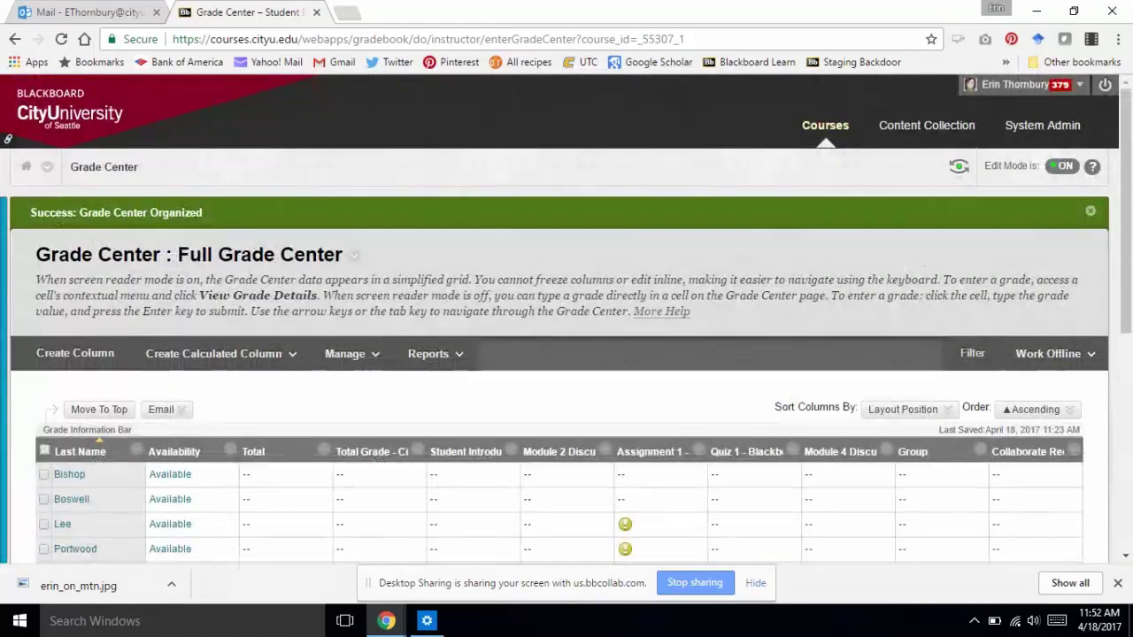
Review the reorganized Full Grade Center through its last columns, and check the Mastering the Blackboard Grade Center window
drag(1129, 320, 1129, 403)
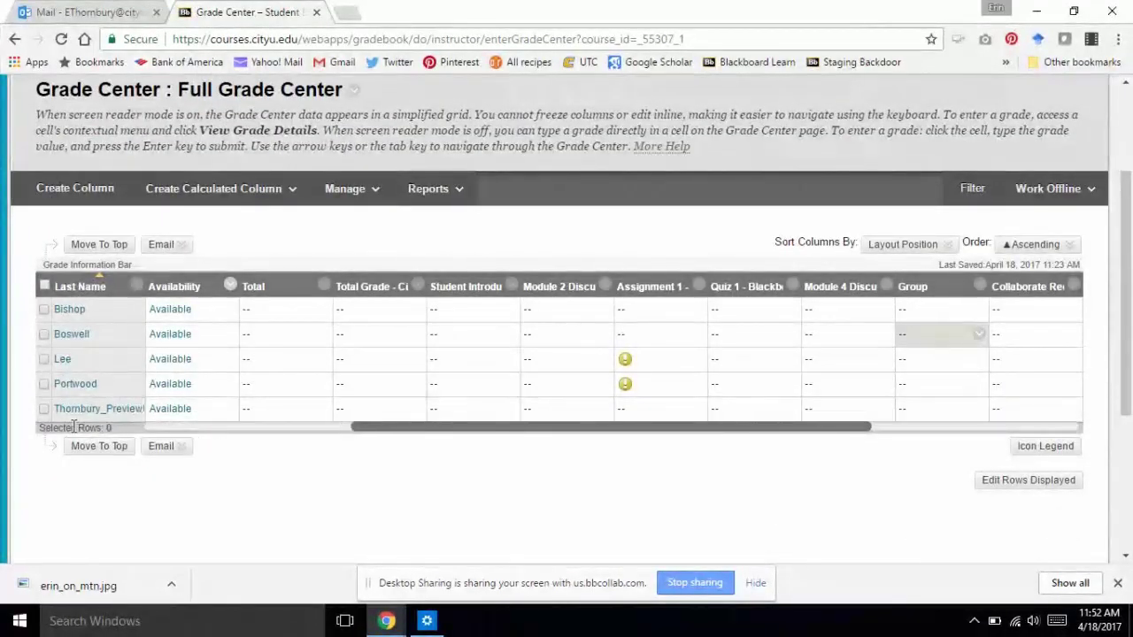
click(161, 446)
drag(496, 431, 770, 451)
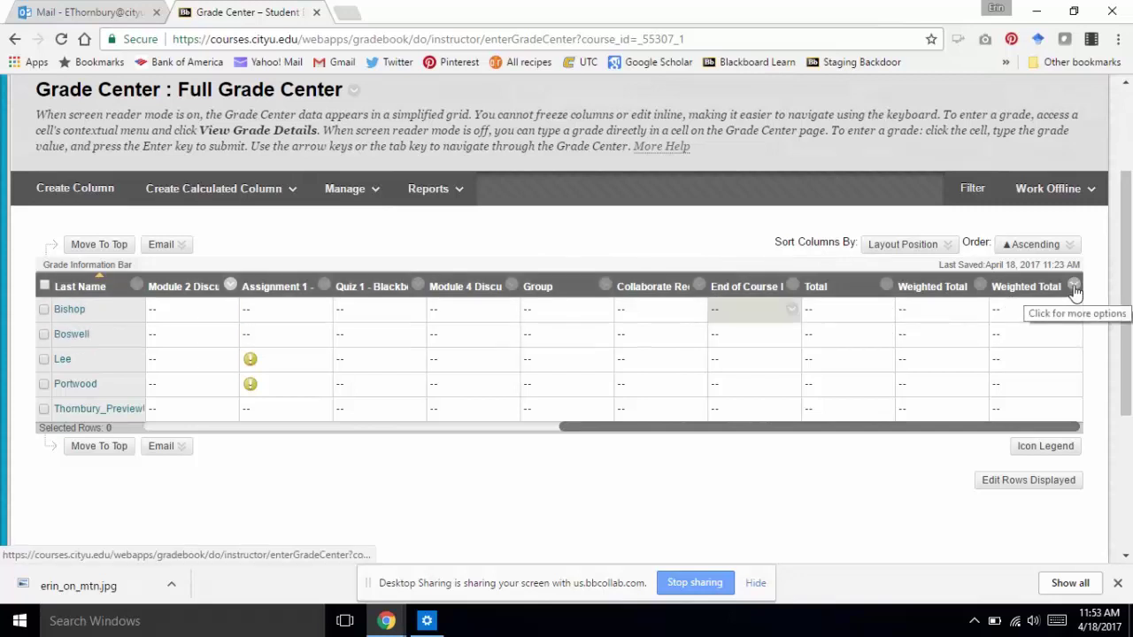
mouse_move(387, 624)
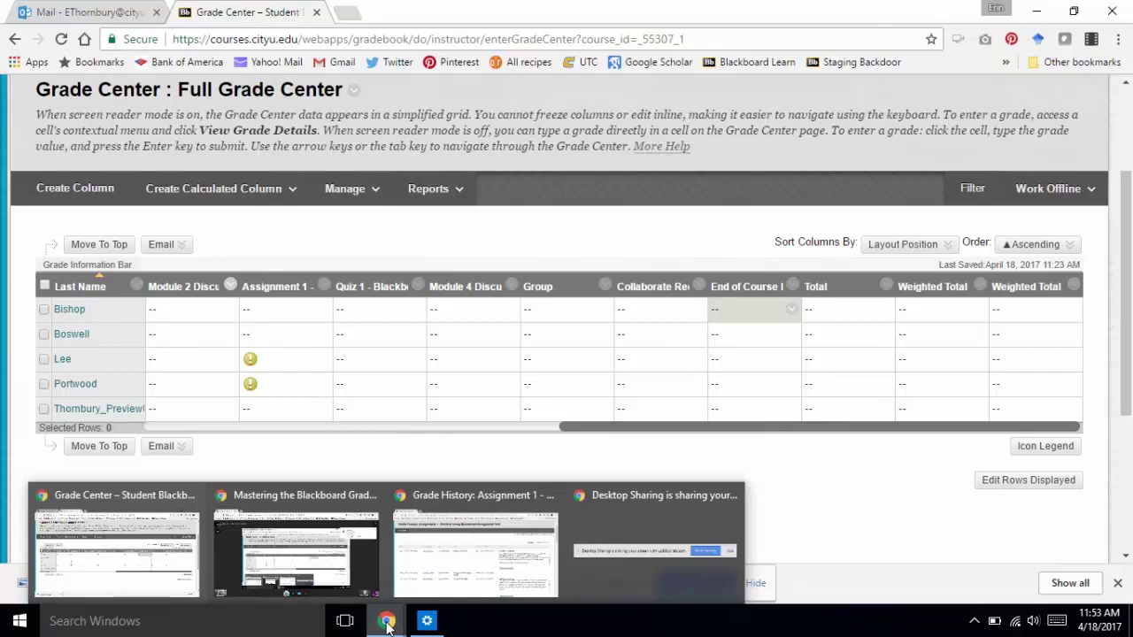
click(303, 568)
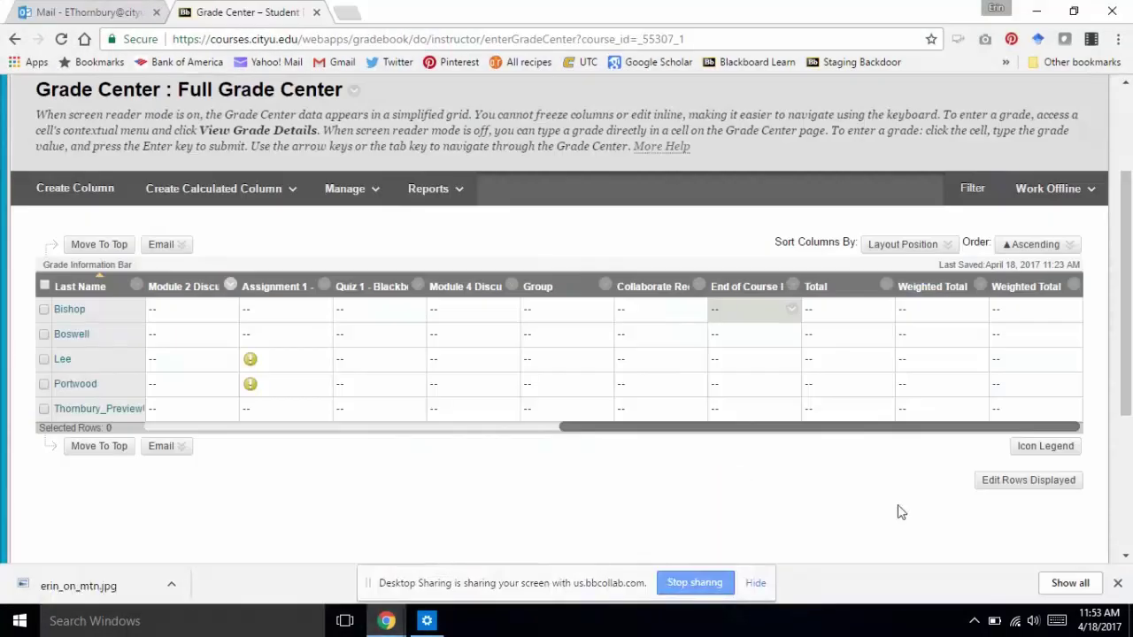
Delete the last Weighted Total column in the Full Grade Center
click(1072, 287)
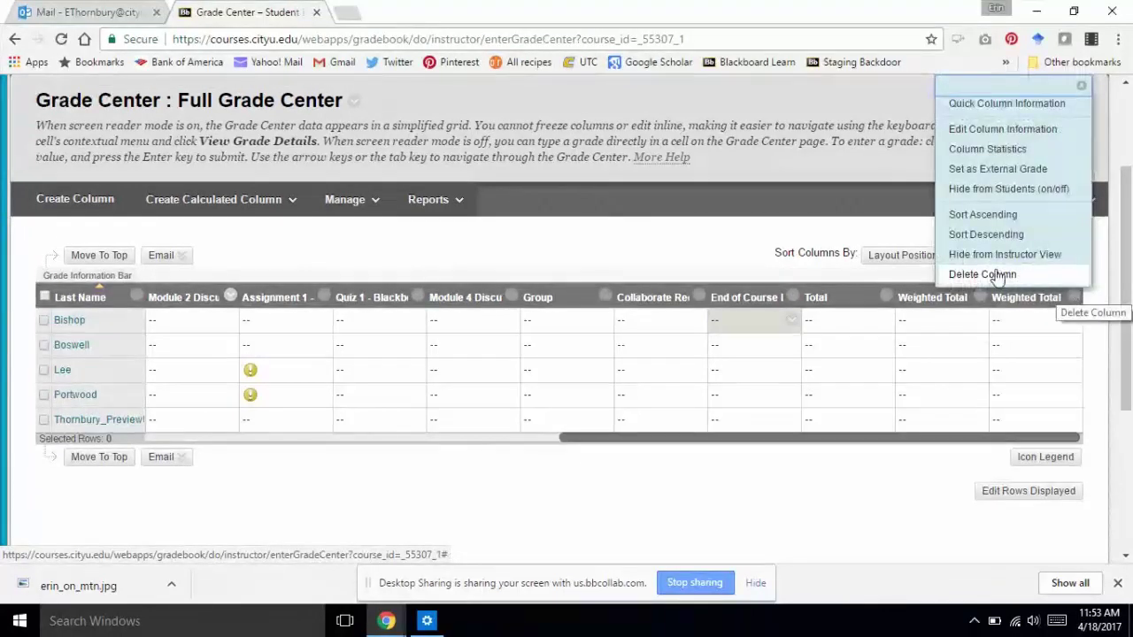
click(982, 275)
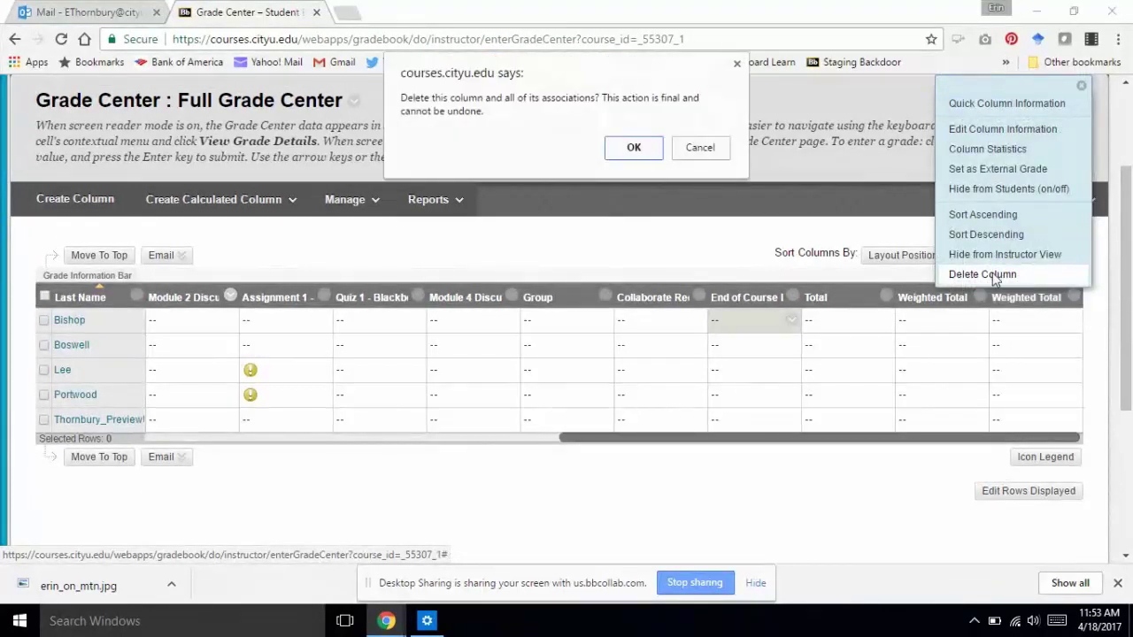
click(622, 147)
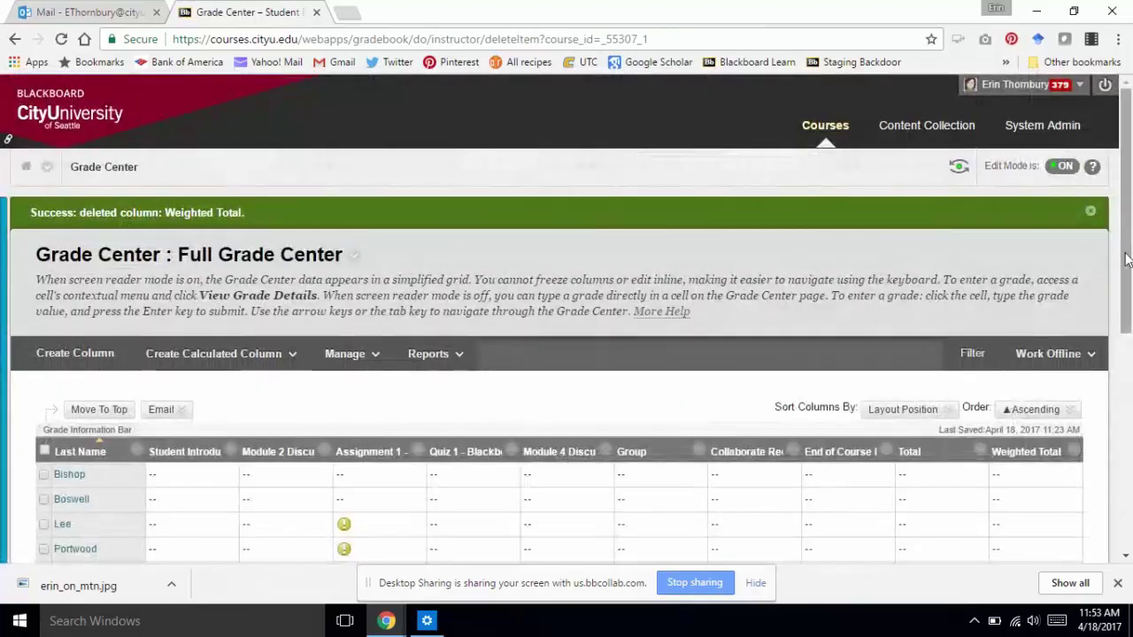
Delete the Total column located just before the remaining Weighted Total column
drag(1126, 250, 1090, 331)
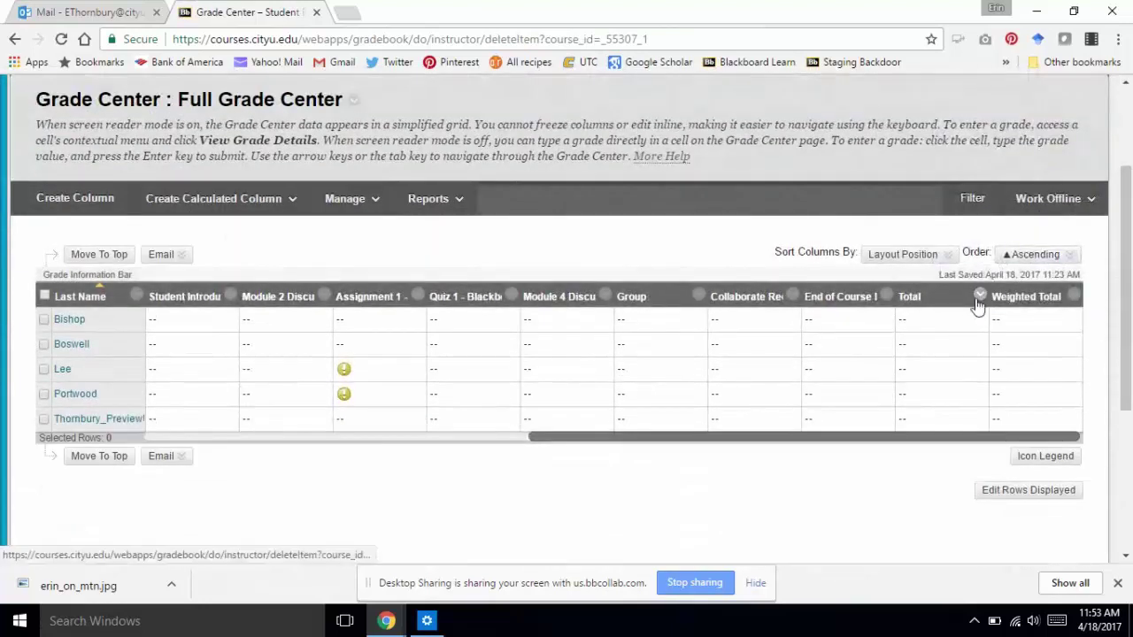
click(980, 296)
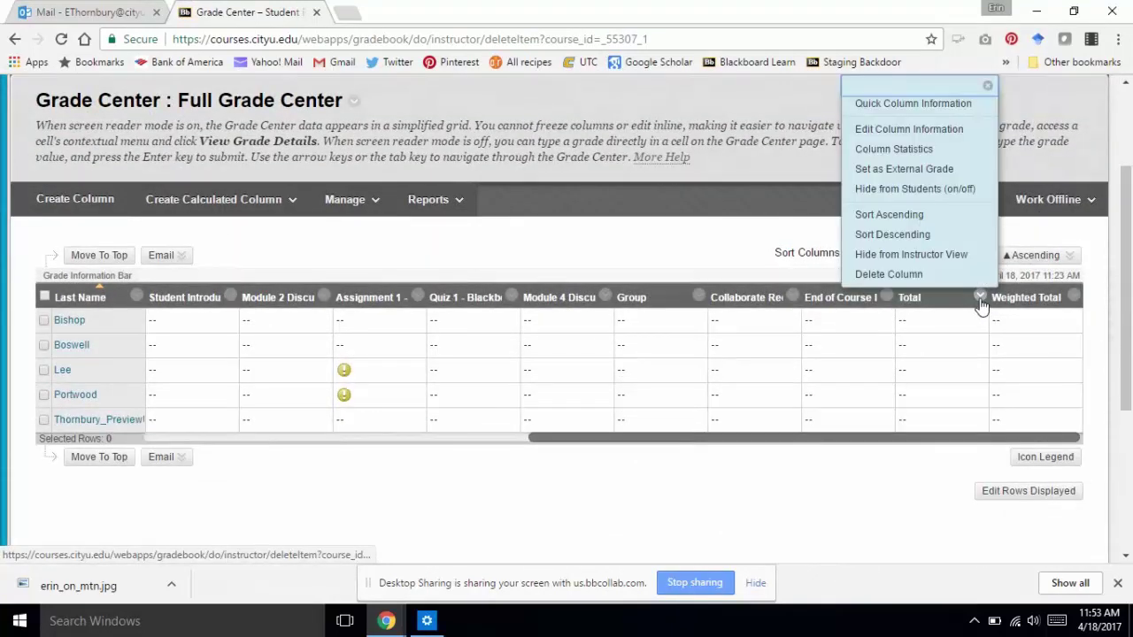
click(937, 272)
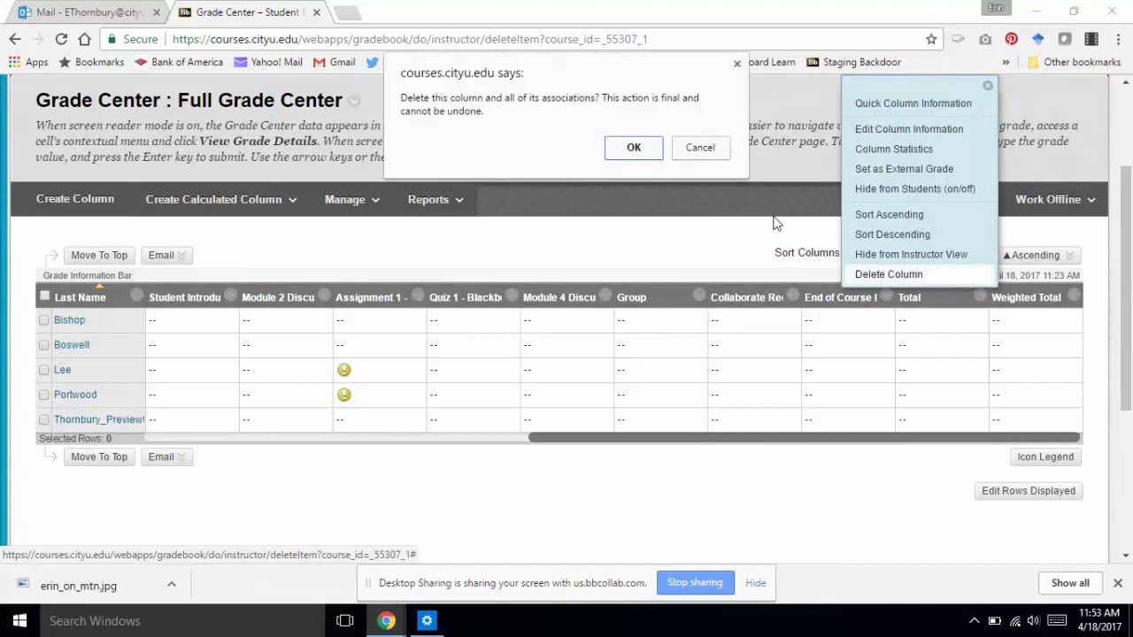
click(632, 151)
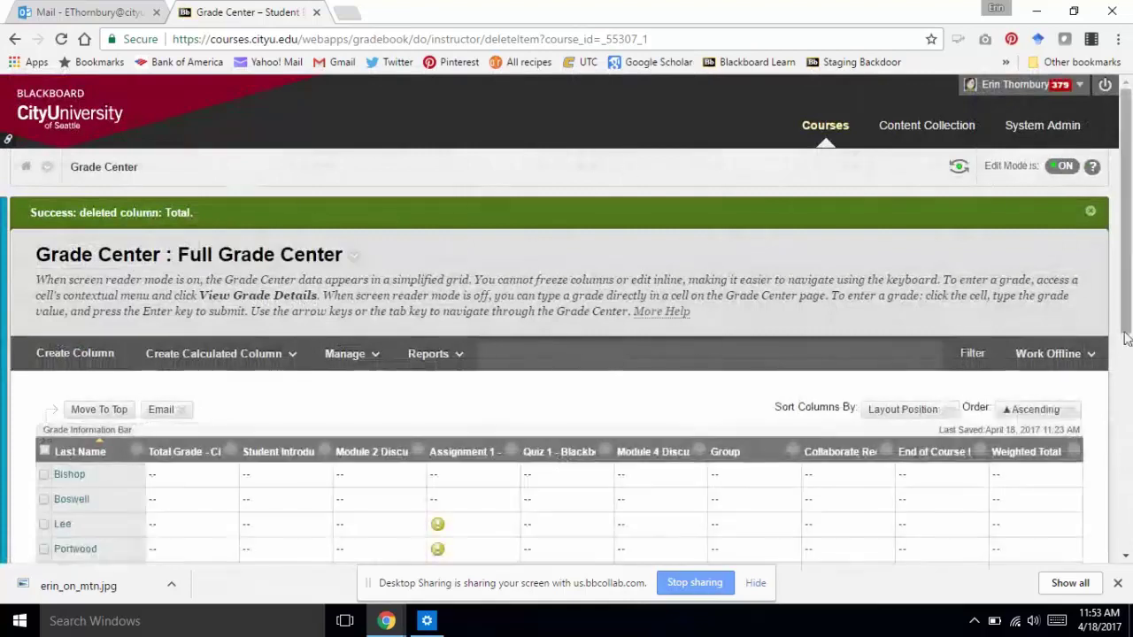
Hide the Username column from the instructor view
drag(1126, 326, 1117, 421)
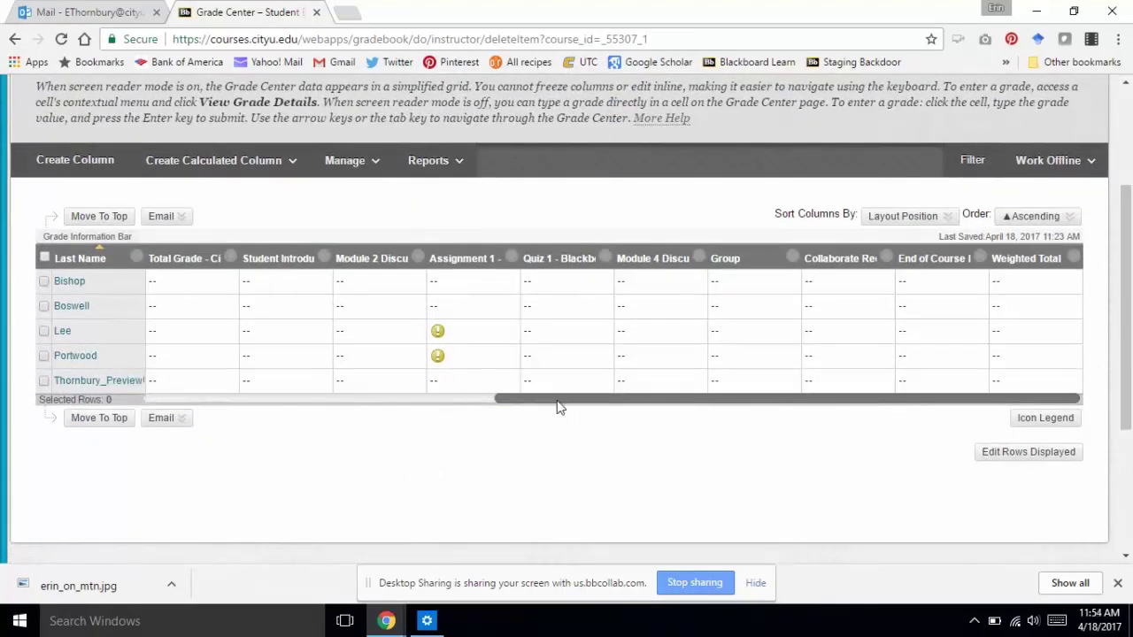
drag(561, 400, 202, 400)
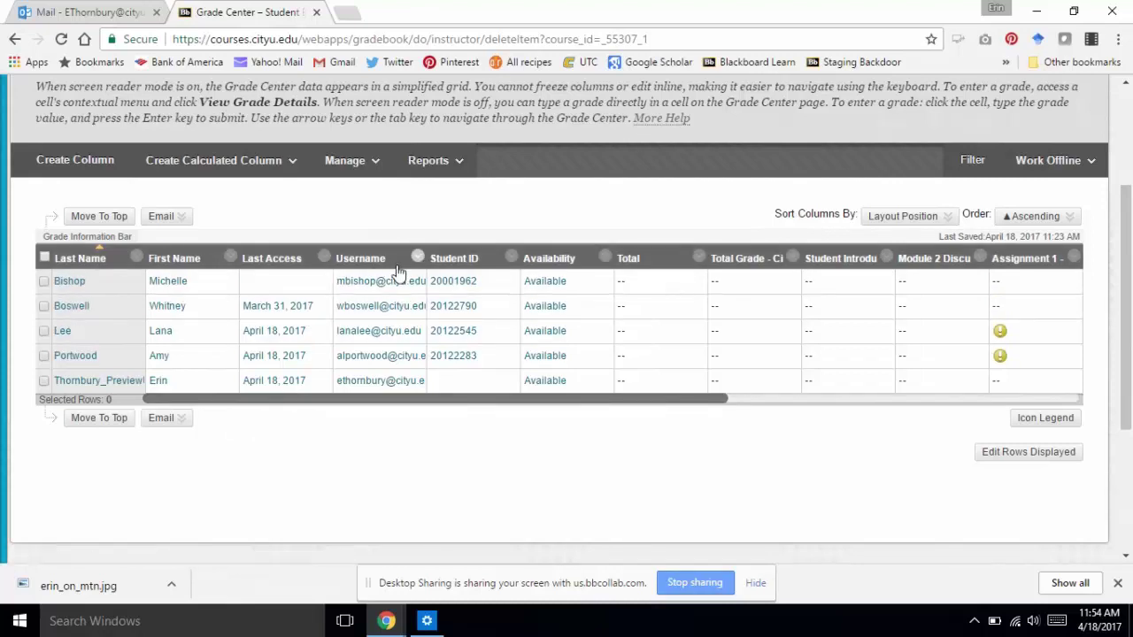
click(386, 388)
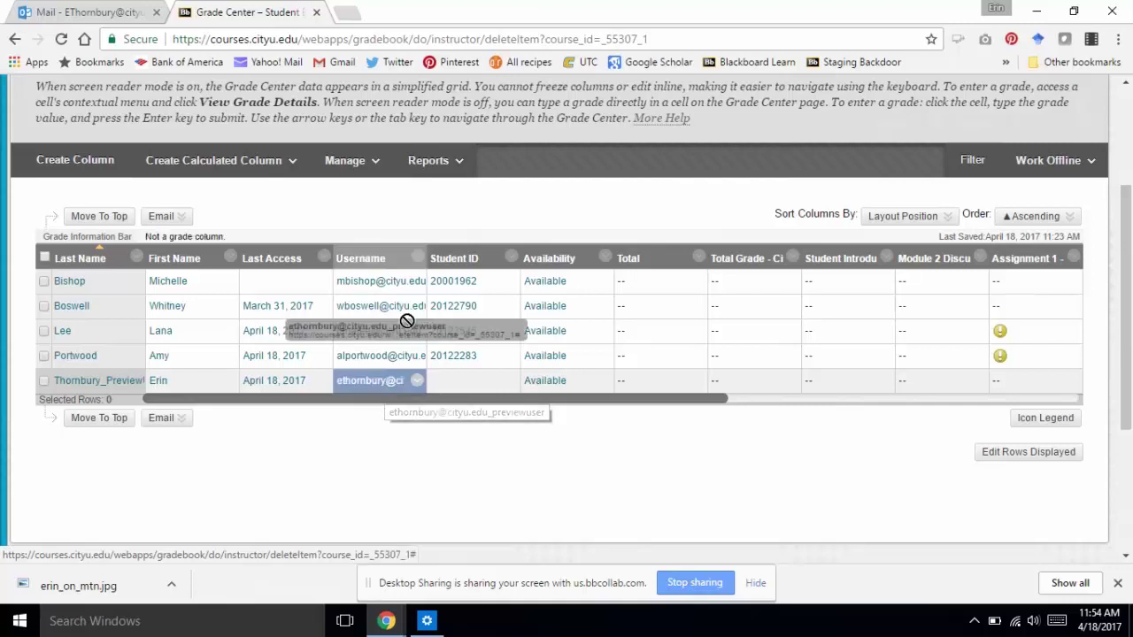
click(416, 258)
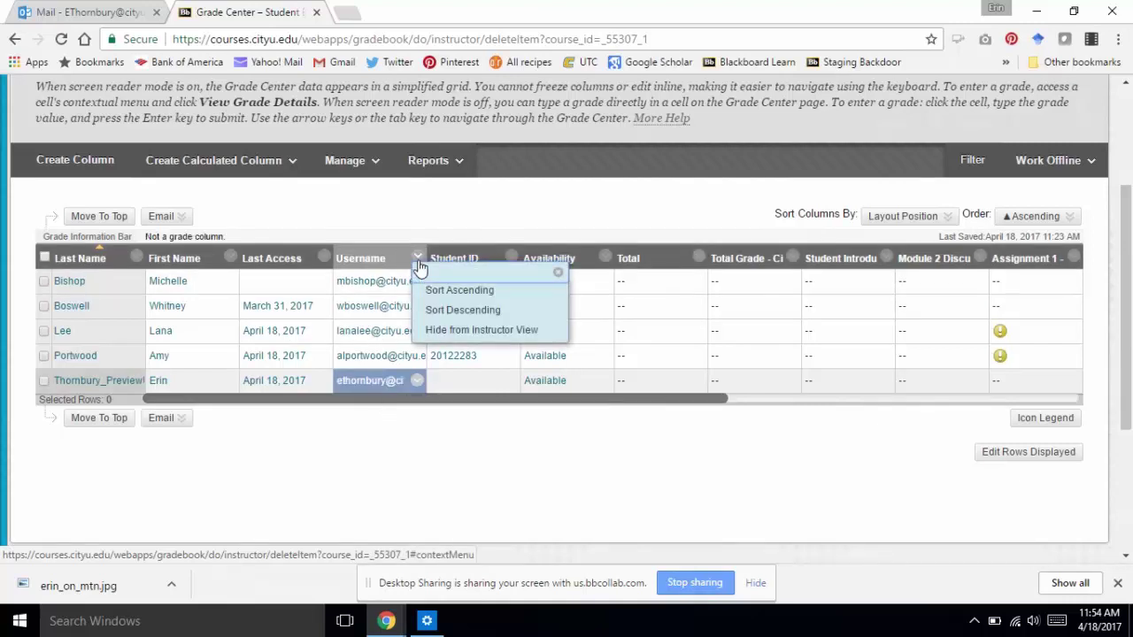
click(426, 331)
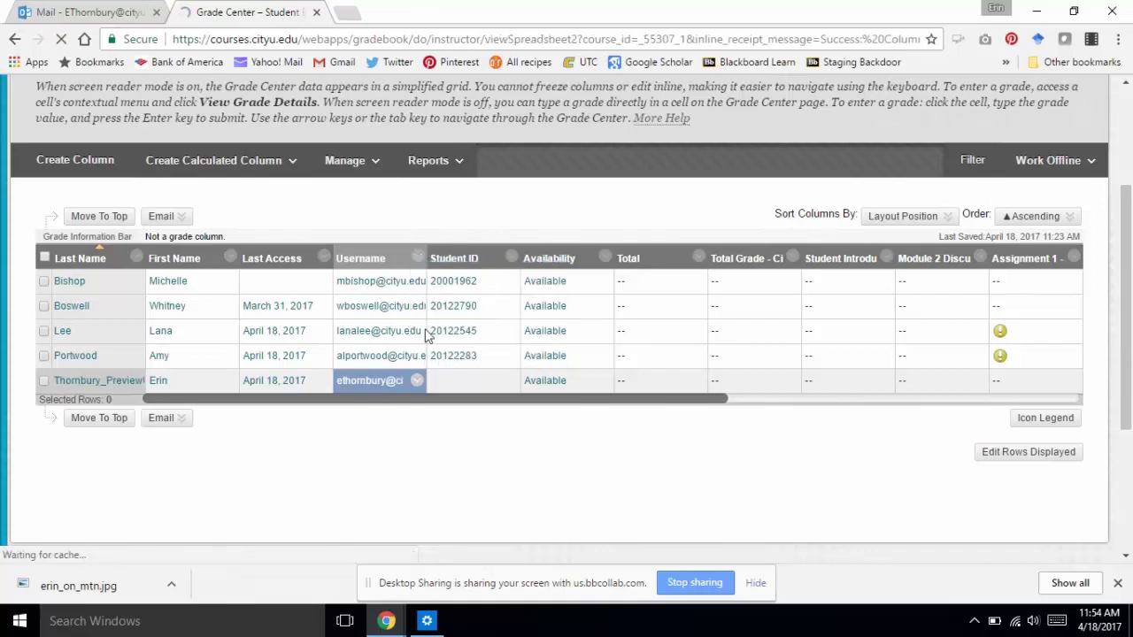
Hide the Student ID and Availability columns from the instructor view
scroll(425, 337, down, 3)
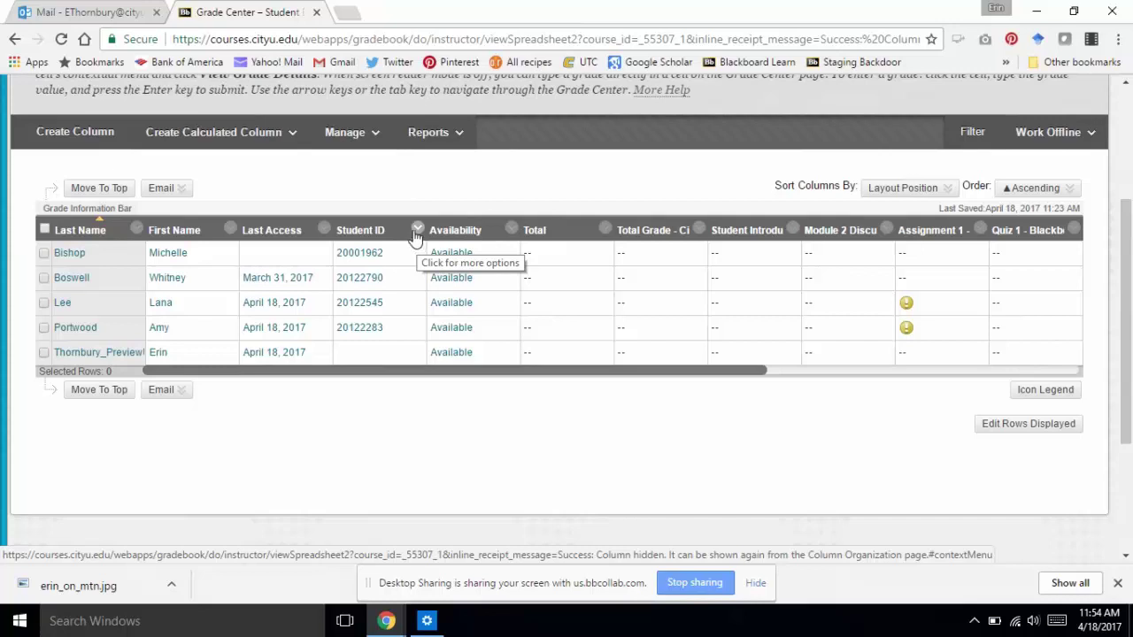
click(416, 230)
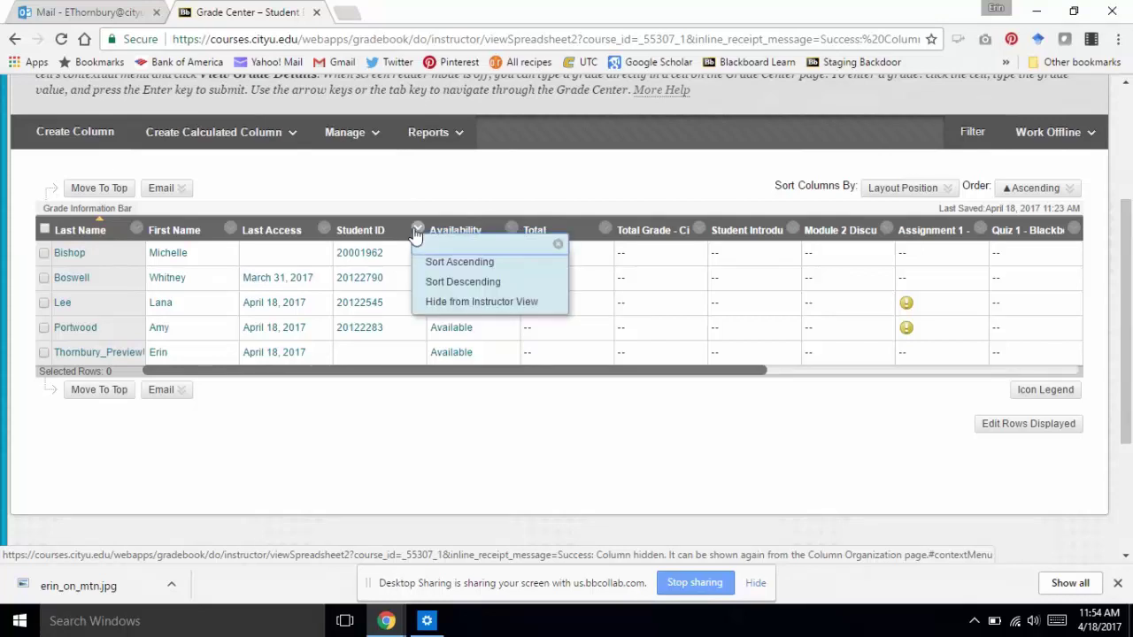
click(428, 302)
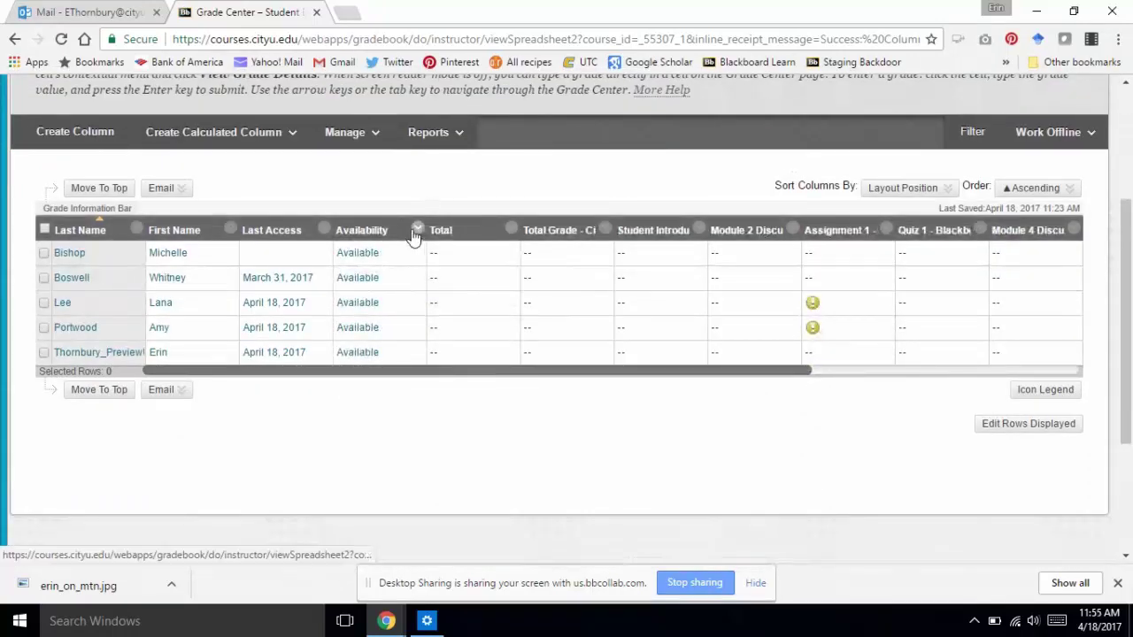
click(416, 230)
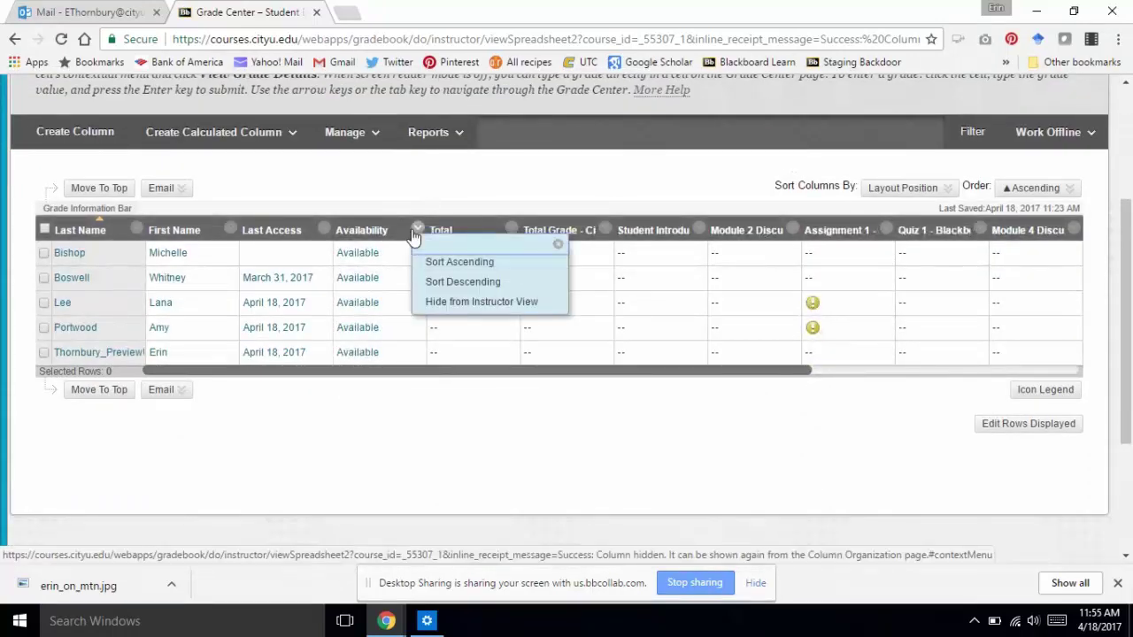
click(431, 302)
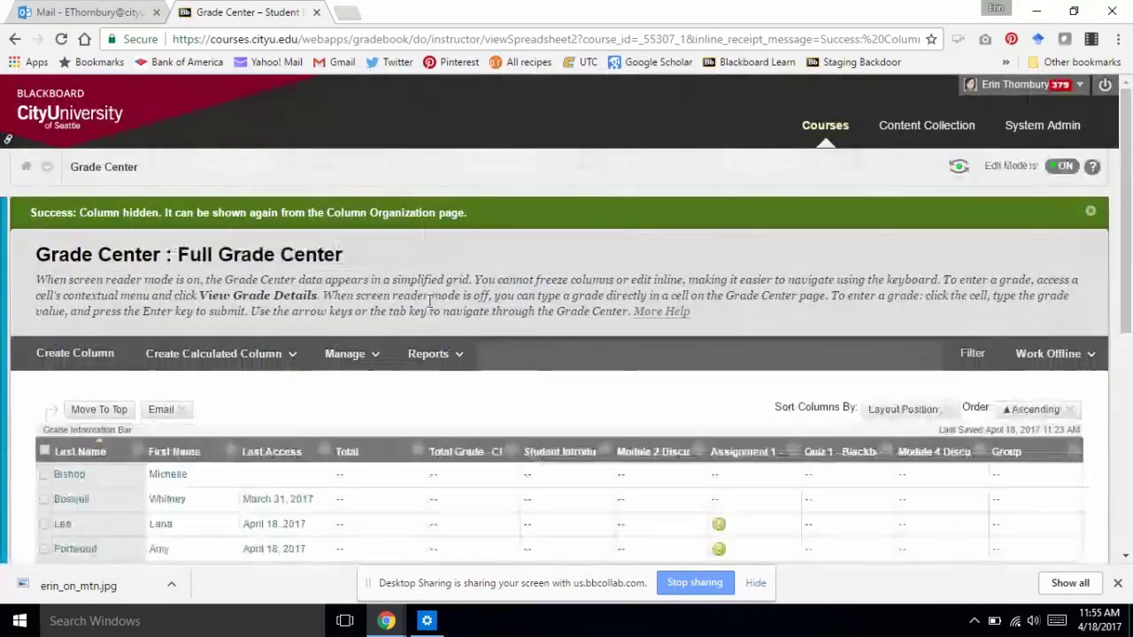
Turn on Hide from Students for the Total column
scroll(431, 307, down, 3)
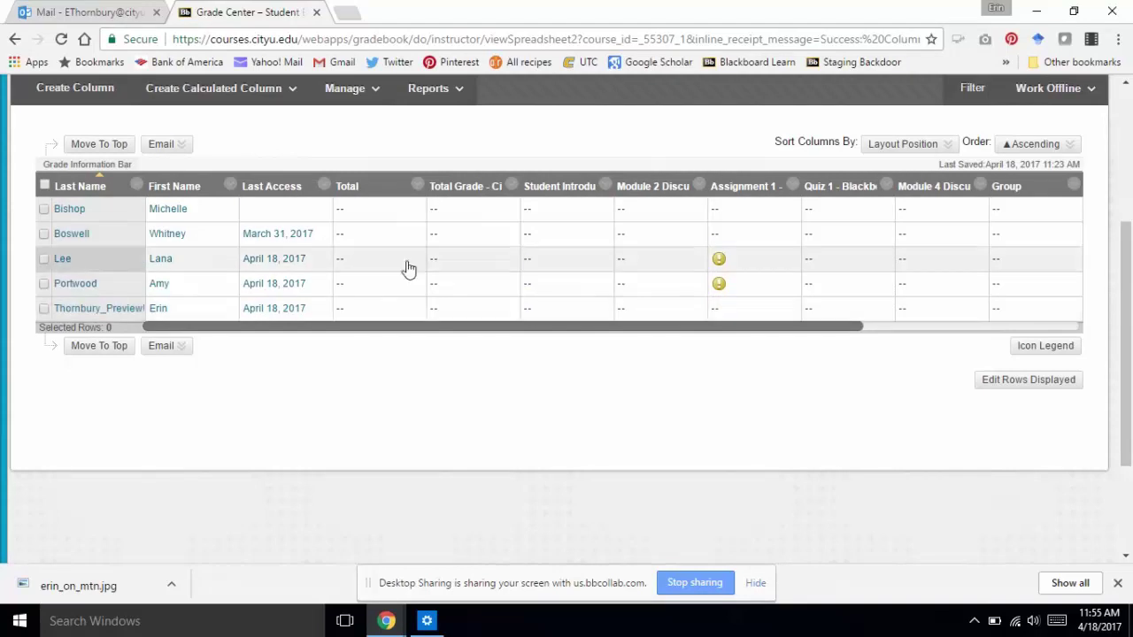
click(419, 187)
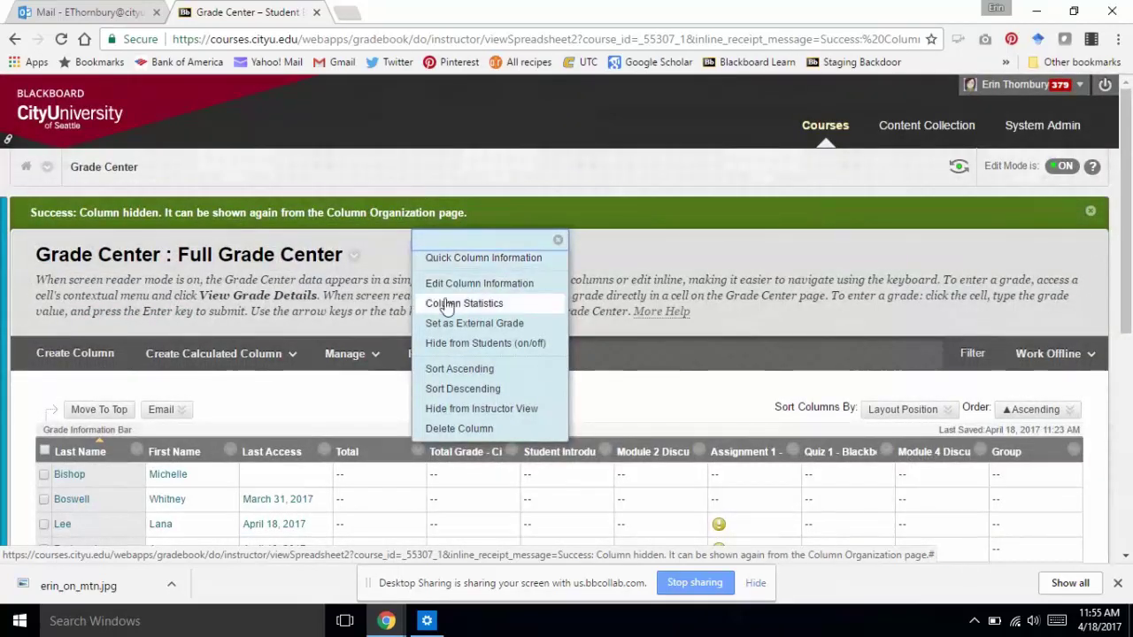
click(455, 343)
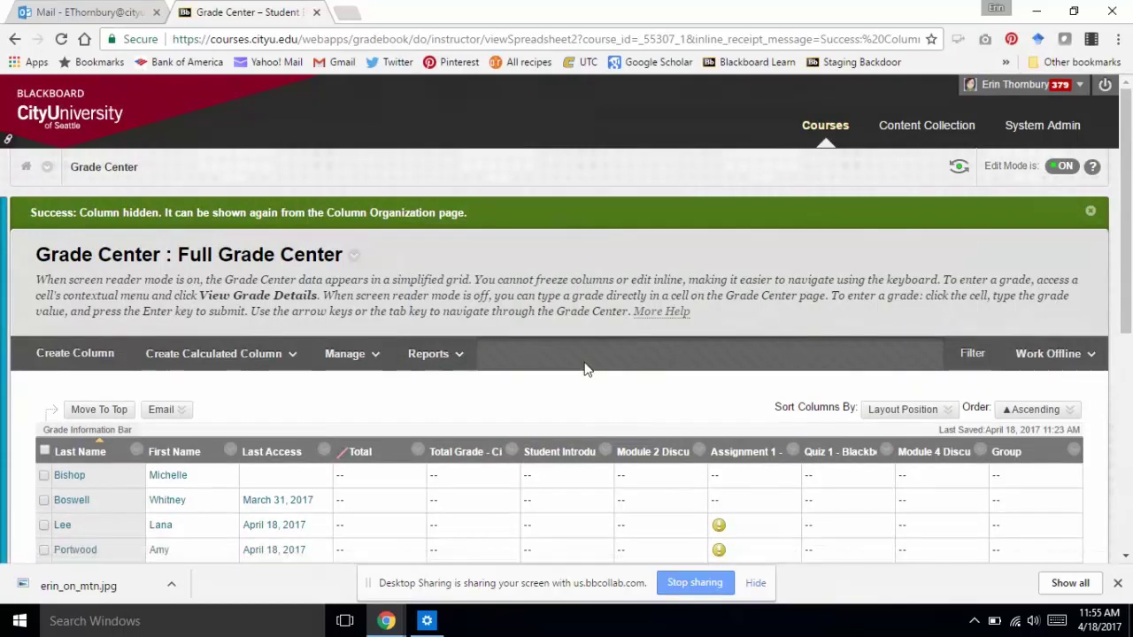
In Column Organization, move Module 4 Discussion - About Discussion Assignments directly below Group and submit the new order
scroll(584, 370, down, 3)
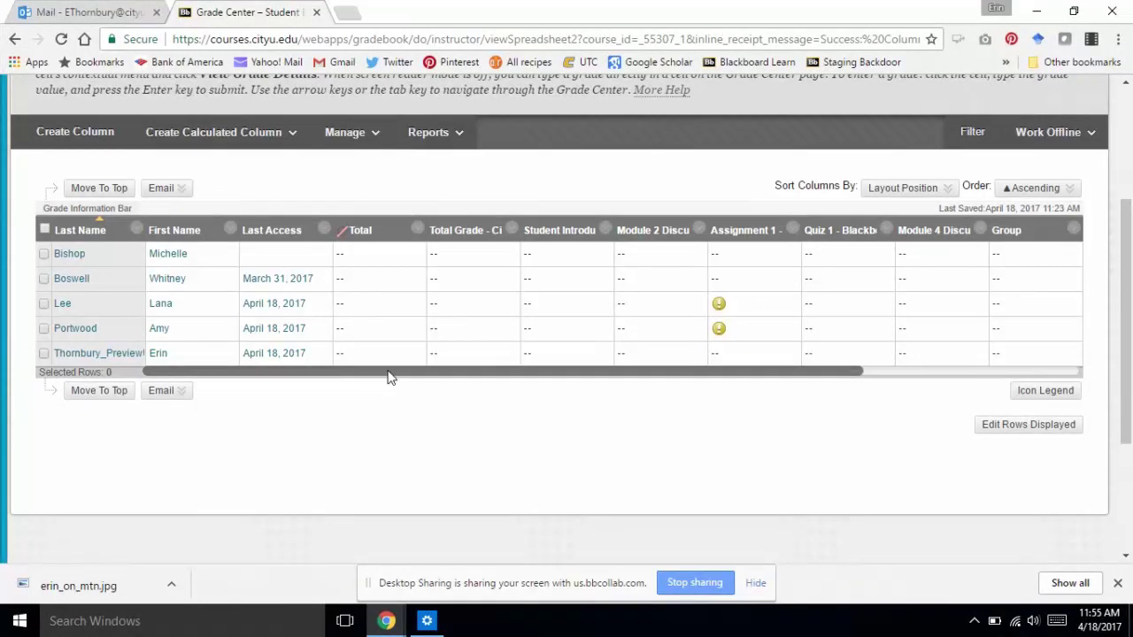
drag(390, 371, 416, 380)
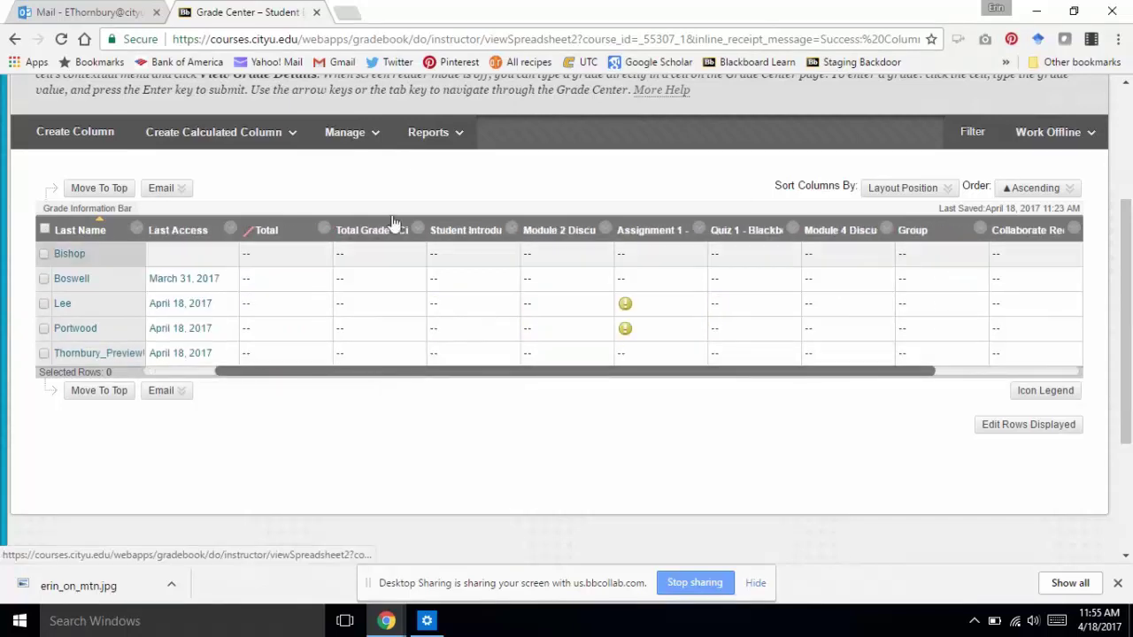
click(377, 134)
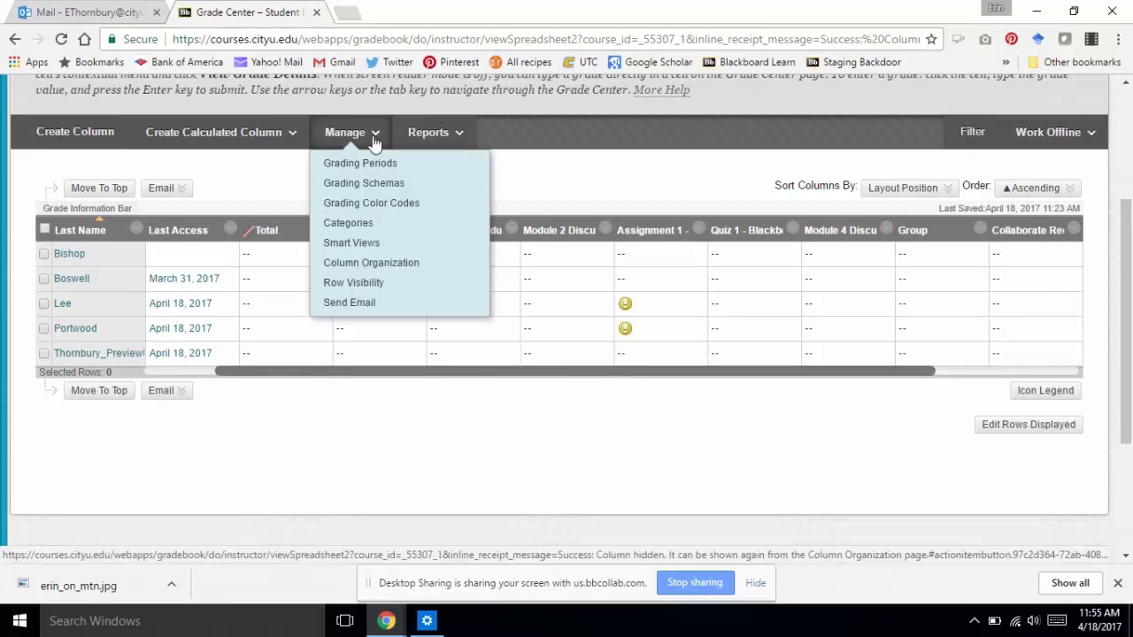
click(362, 263)
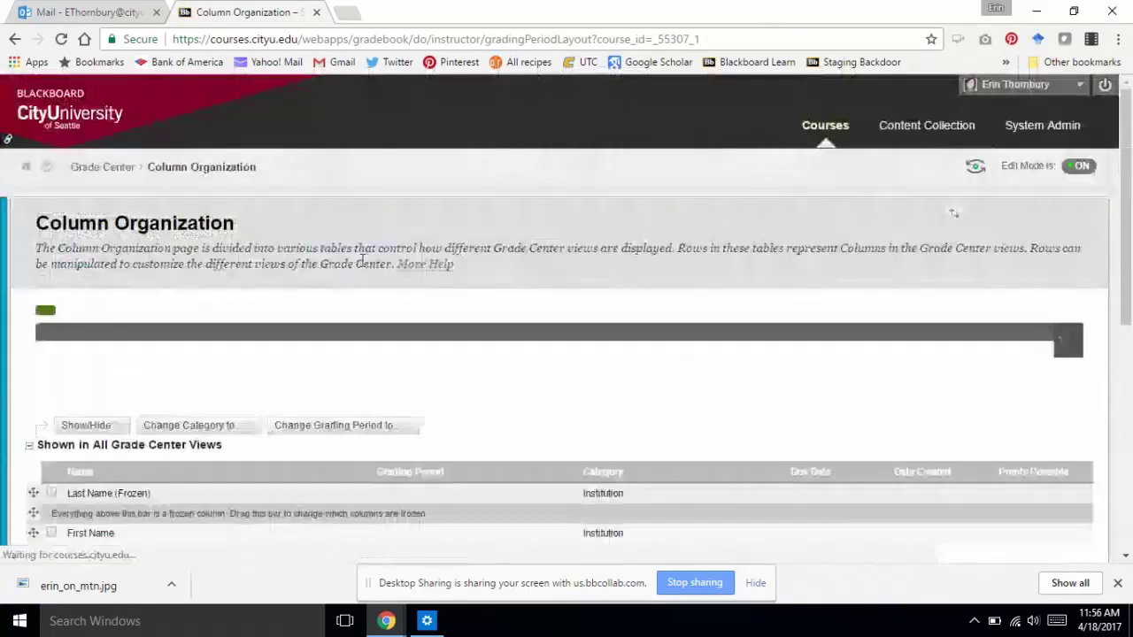
scroll(1128, 223, down, 6)
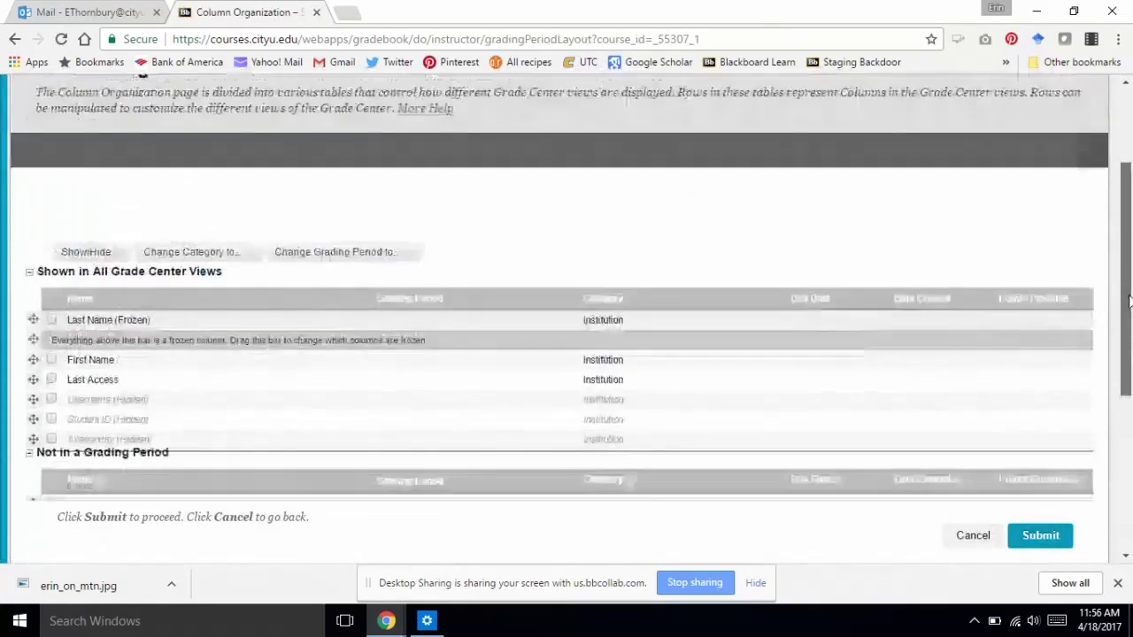
scroll(324, 255, up, 3)
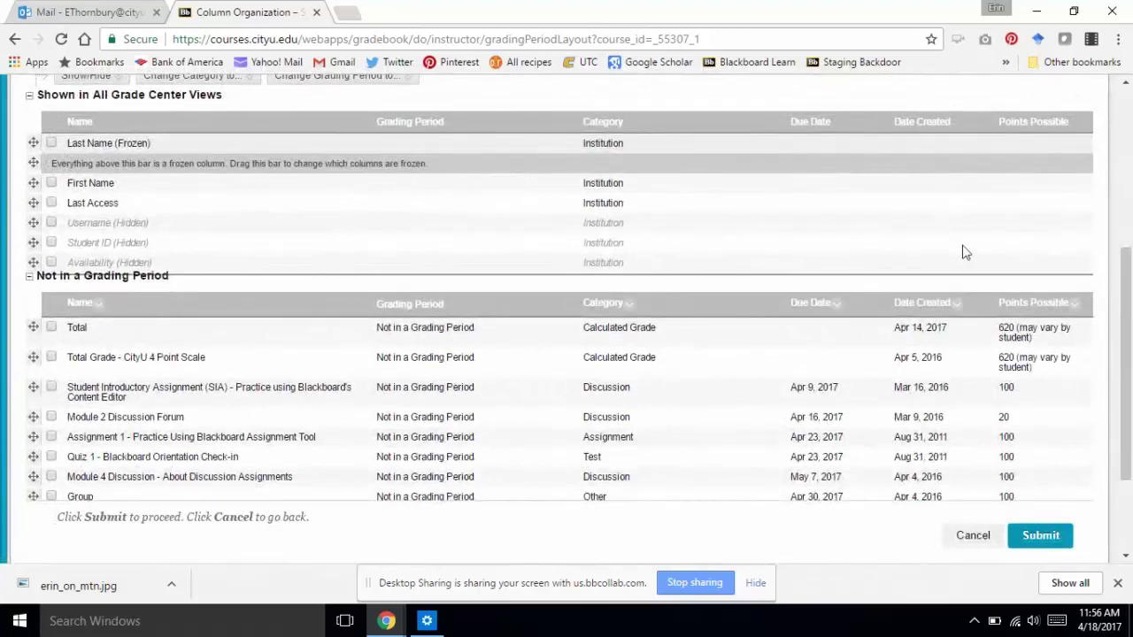
scroll(1128, 323, down, 3)
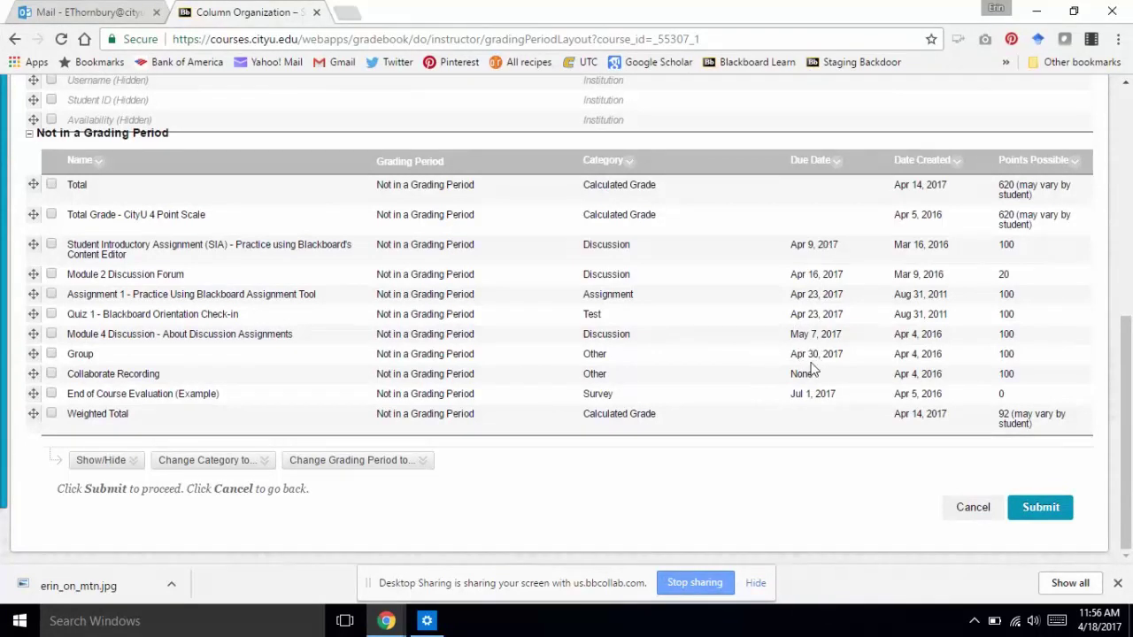
click(50, 334)
drag(33, 334, 33, 356)
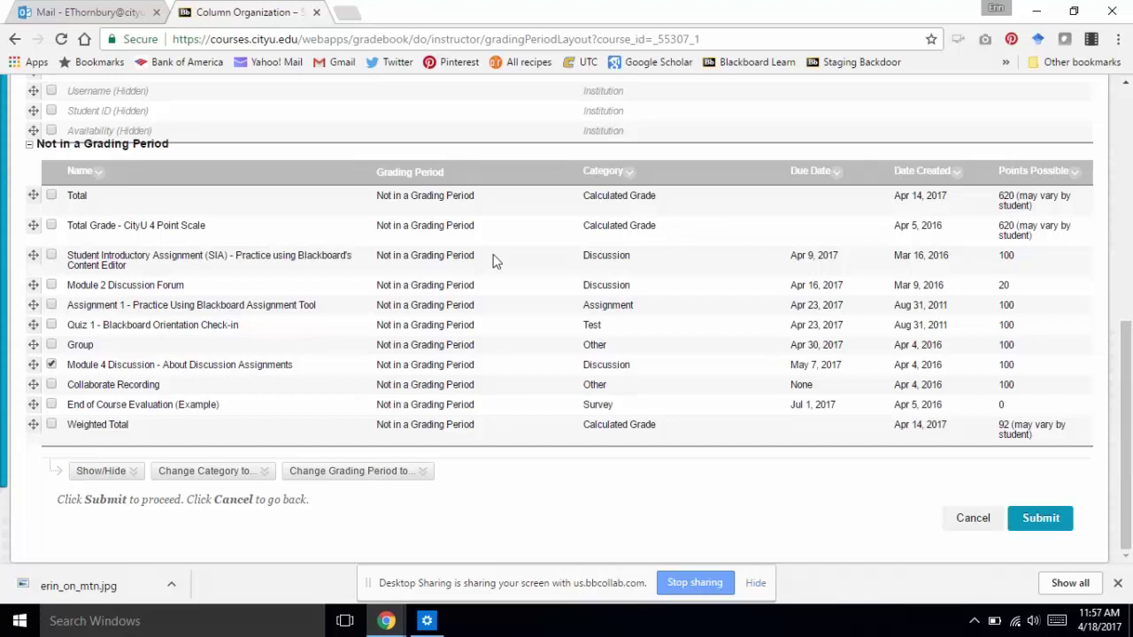
click(1041, 521)
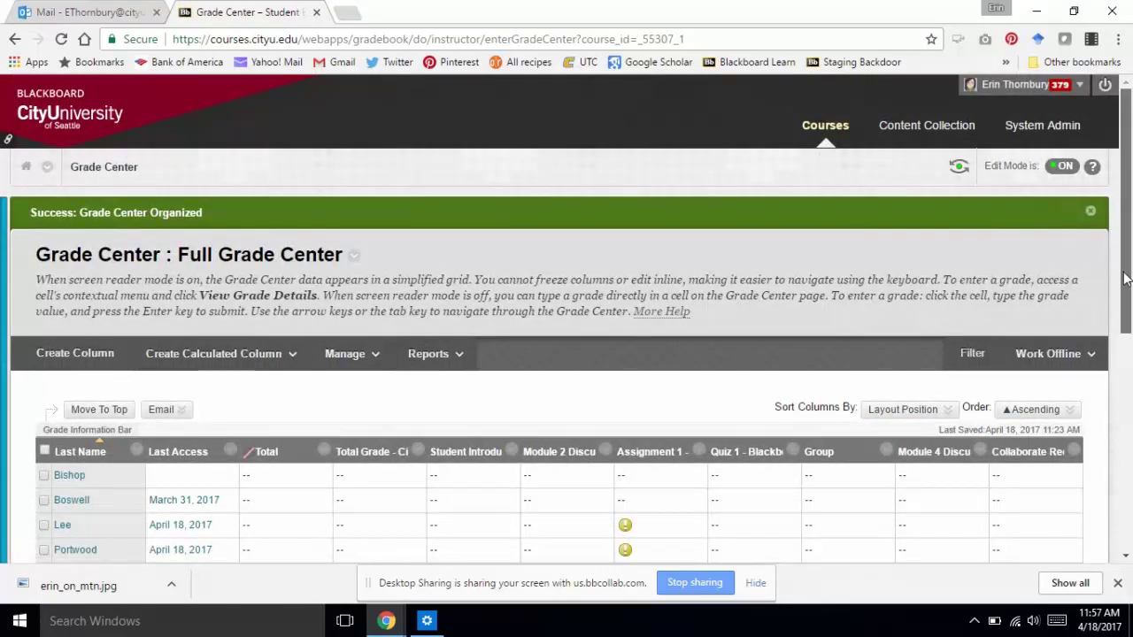
Open the Weighted Total column's information for editing and remove the Other category from its selected columns
drag(1124, 279, 1122, 347)
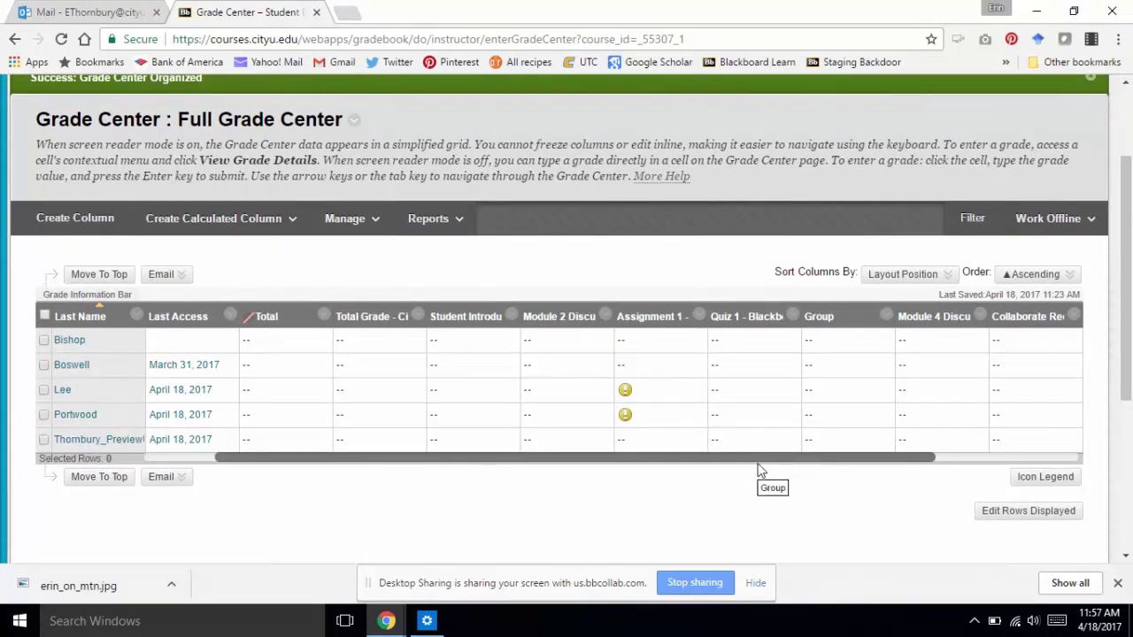
drag(749, 460, 974, 463)
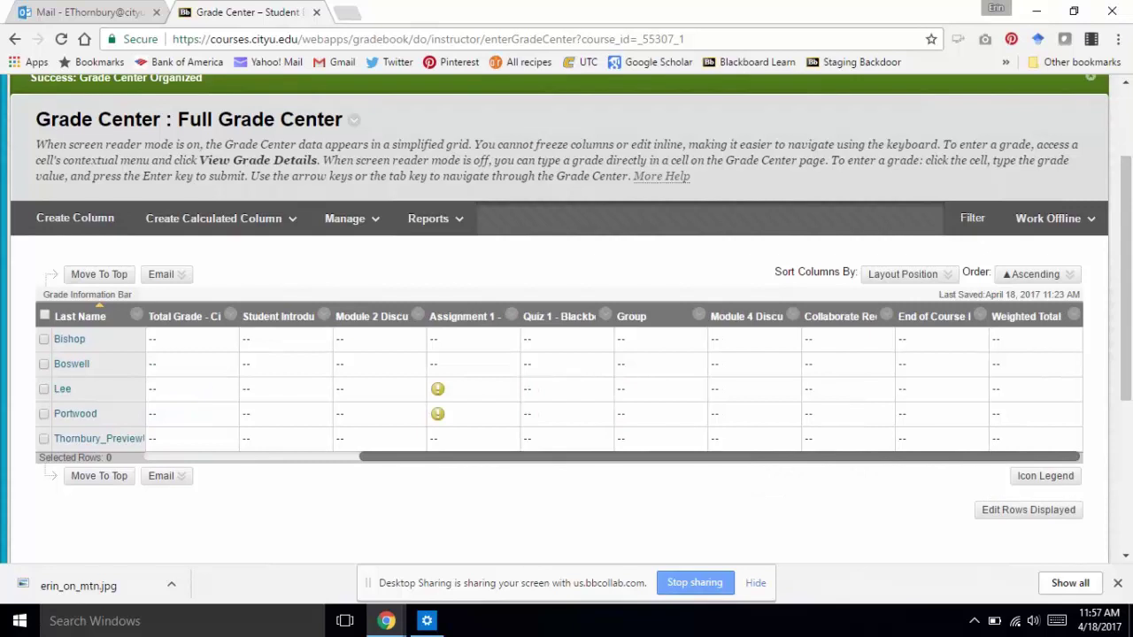
click(1073, 317)
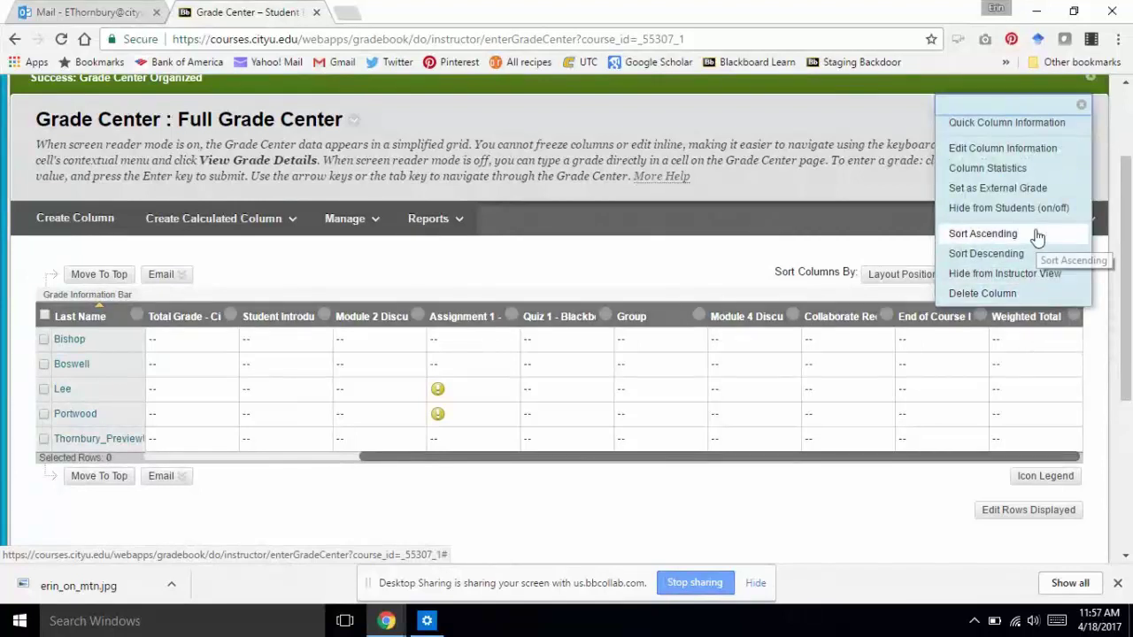
click(1035, 152)
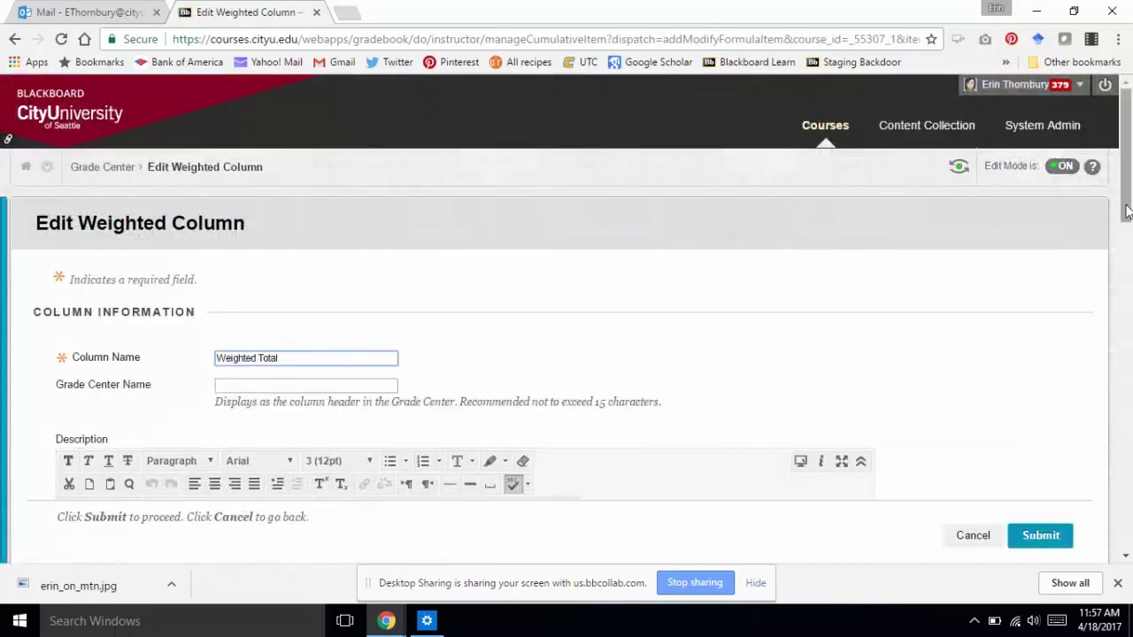
drag(1126, 210, 1119, 456)
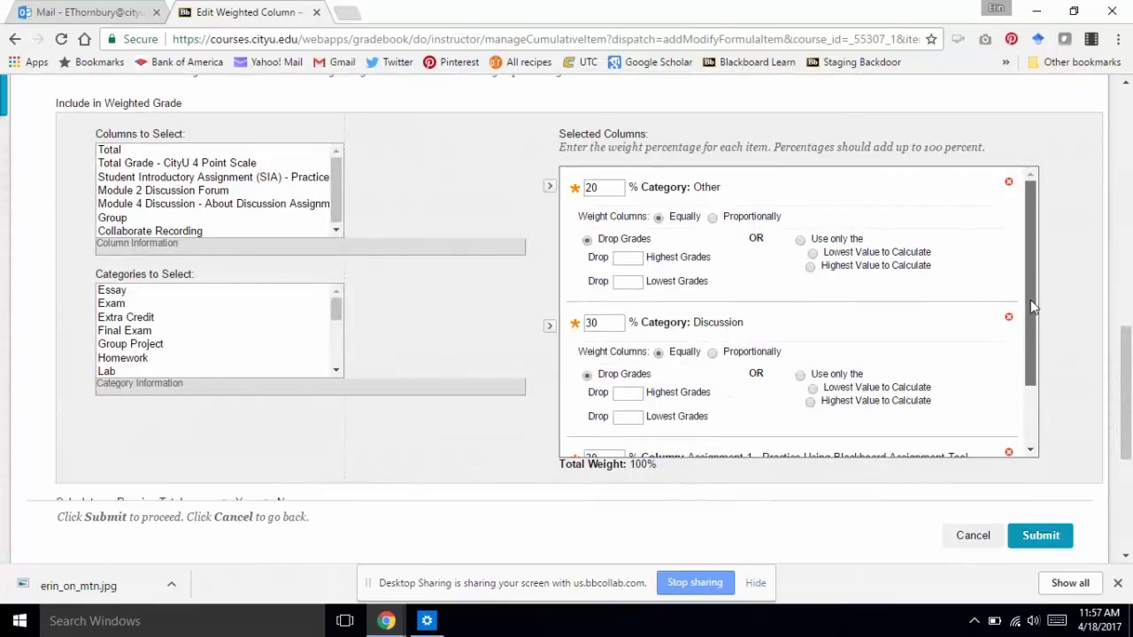
drag(1031, 300, 1030, 301)
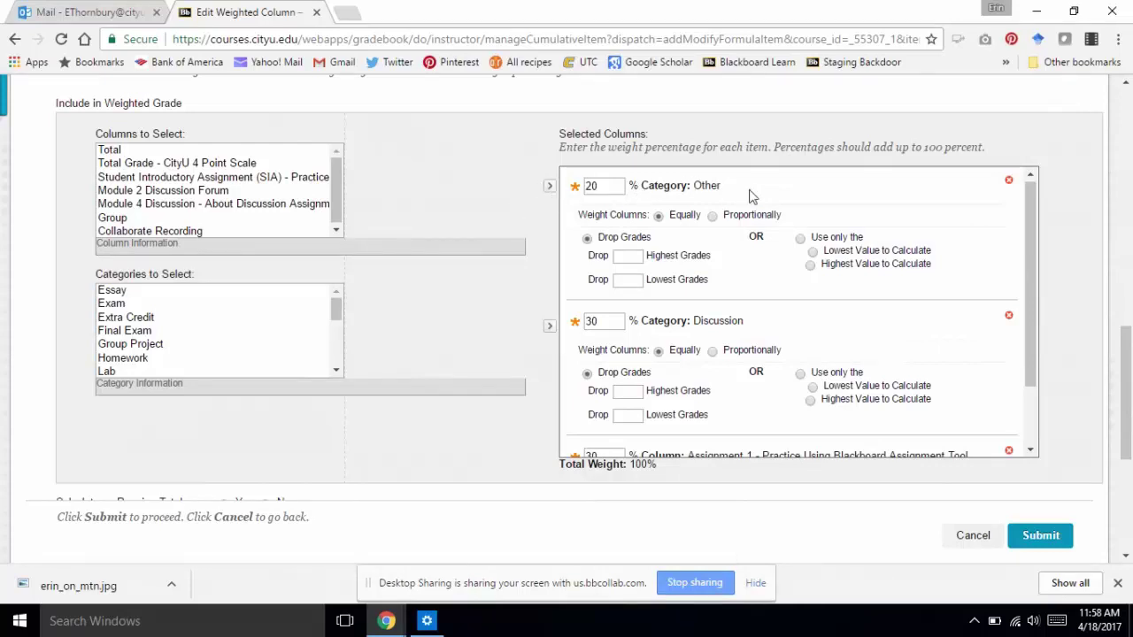
click(1008, 180)
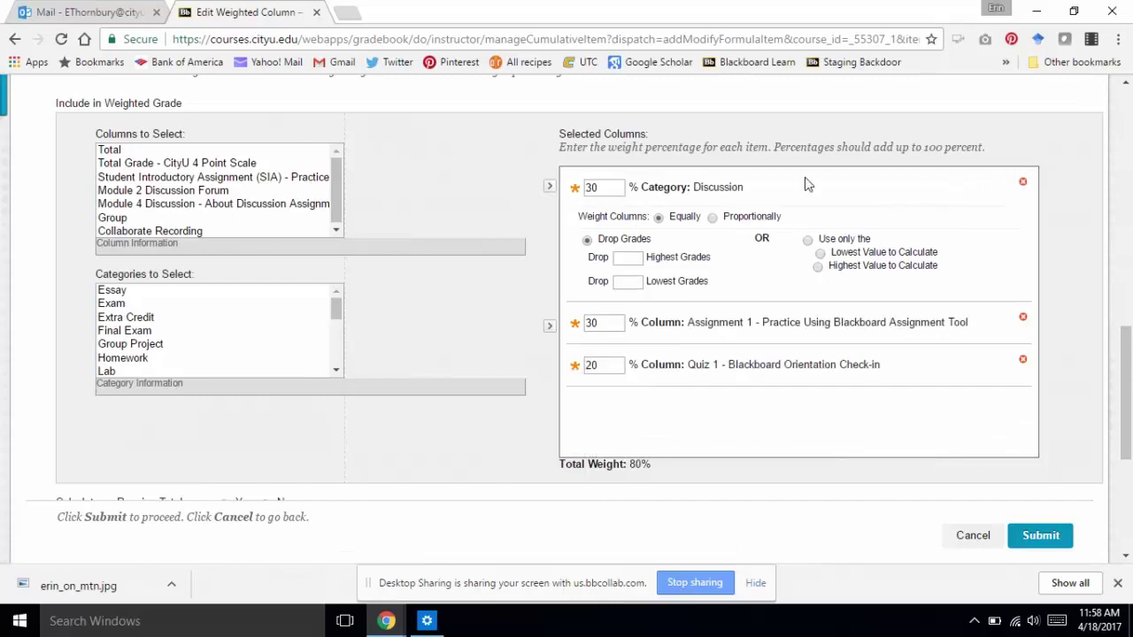
Check which columns the Other category contains, then add it back to the weighted grade with a weight of 20%
drag(336, 311, 335, 373)
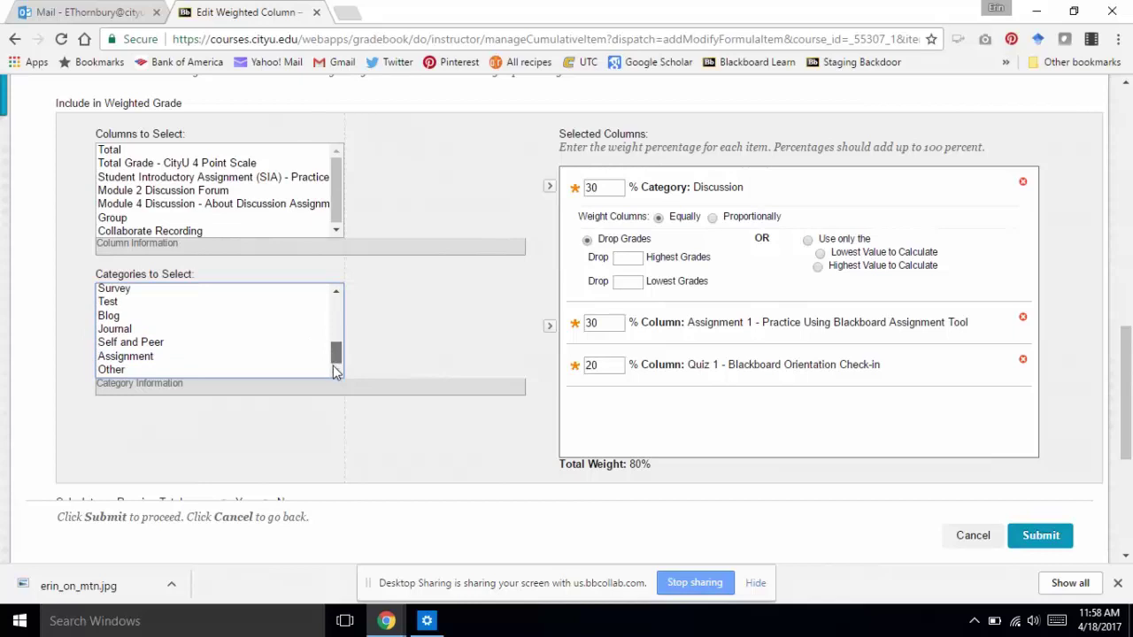
click(111, 370)
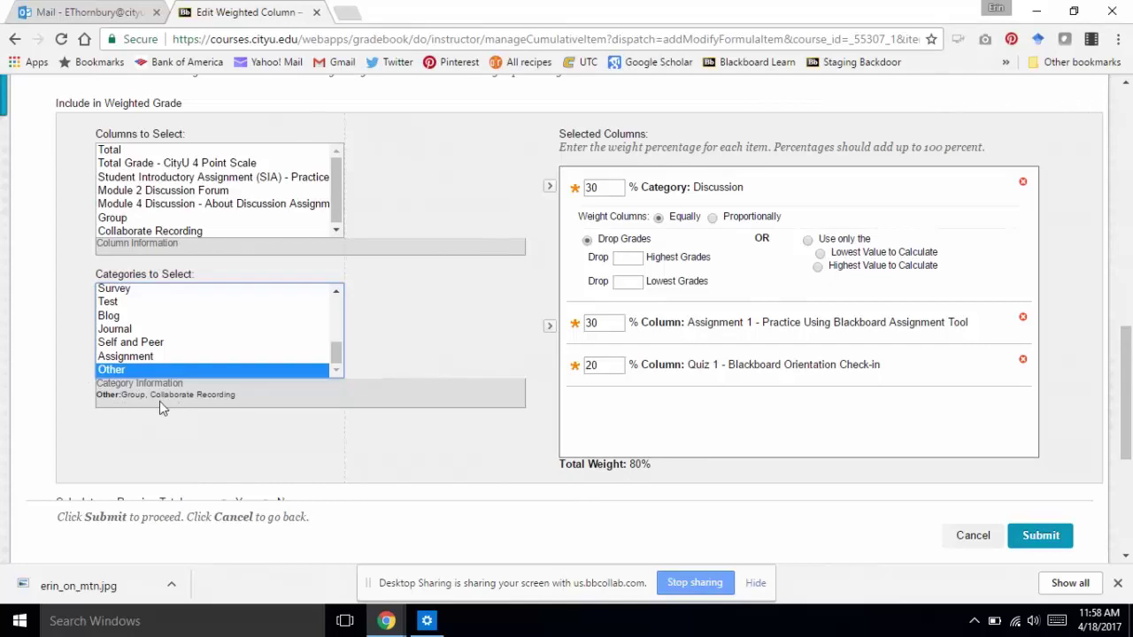
drag(247, 392, 95, 392)
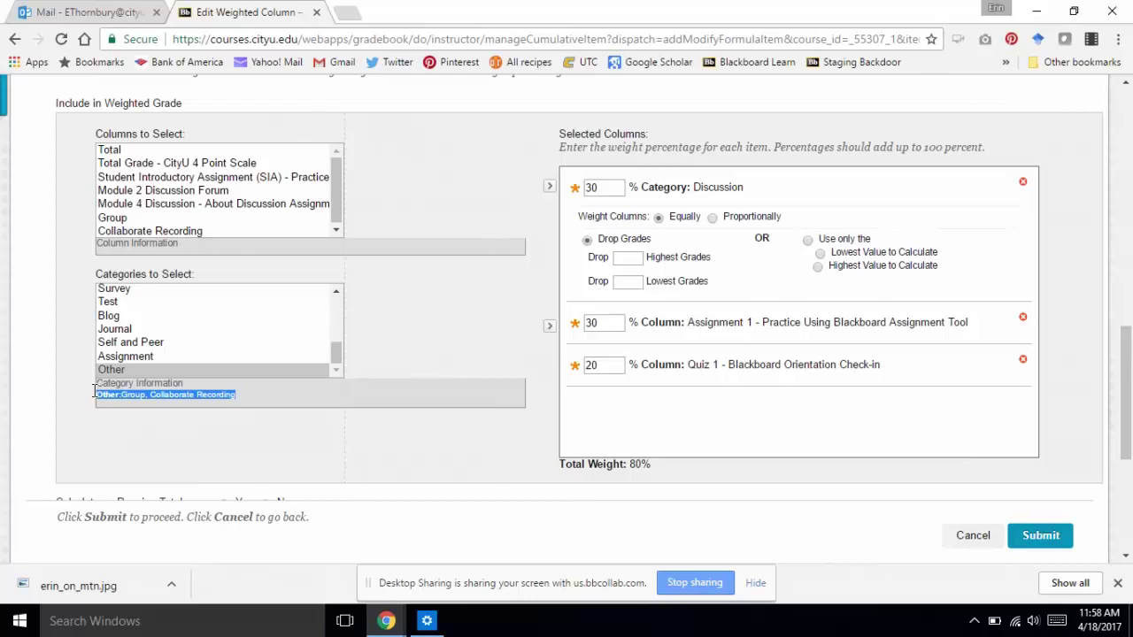
click(171, 364)
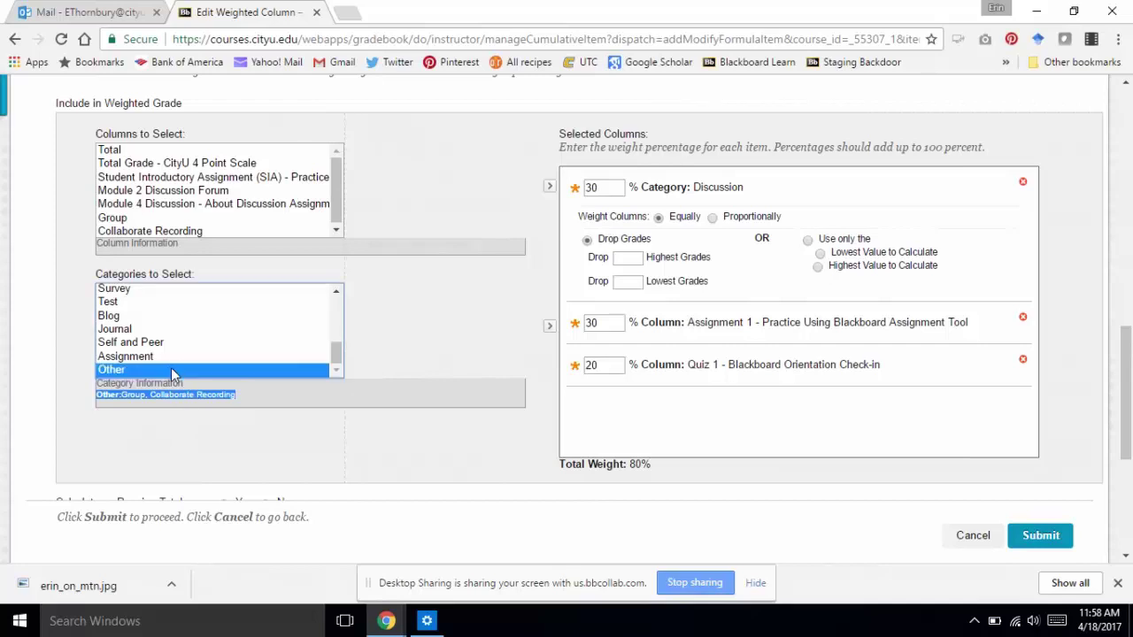
click(550, 327)
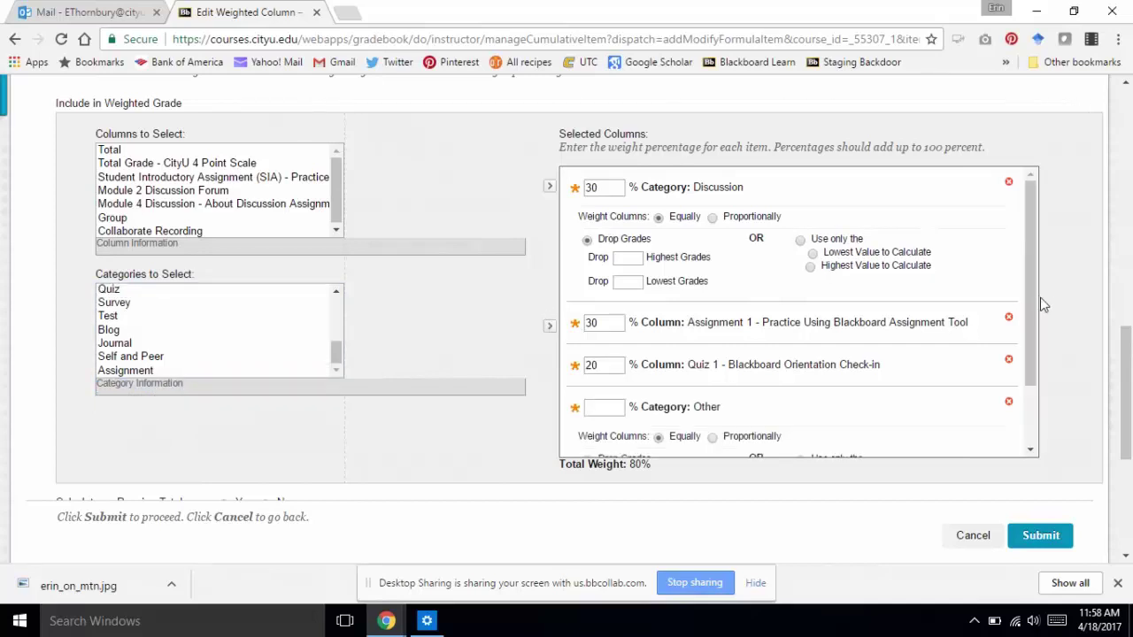
scroll(1032, 304, down, 1)
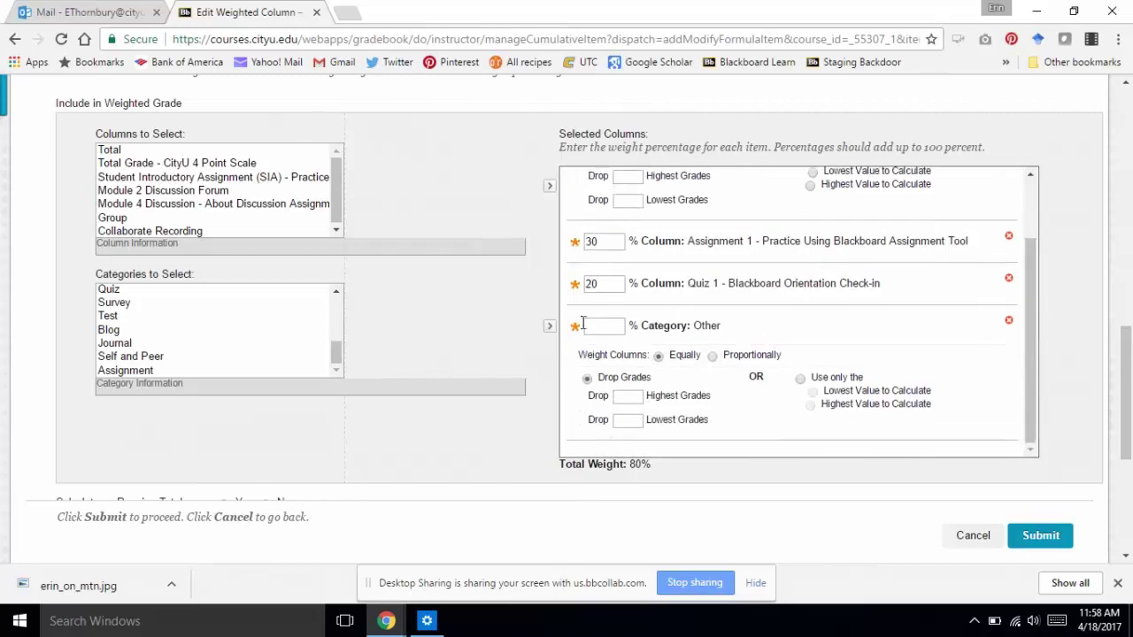
click(596, 327)
text(20)
click(1055, 350)
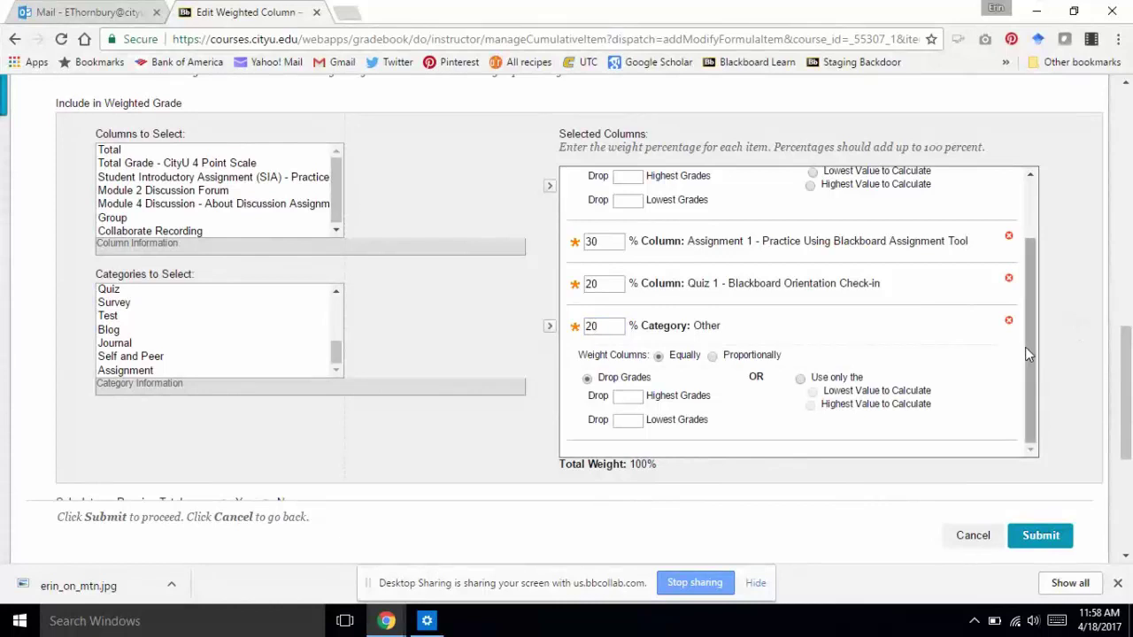
Review the selected columns and their weights, then submit the Weighted Total column
drag(1032, 356, 1030, 277)
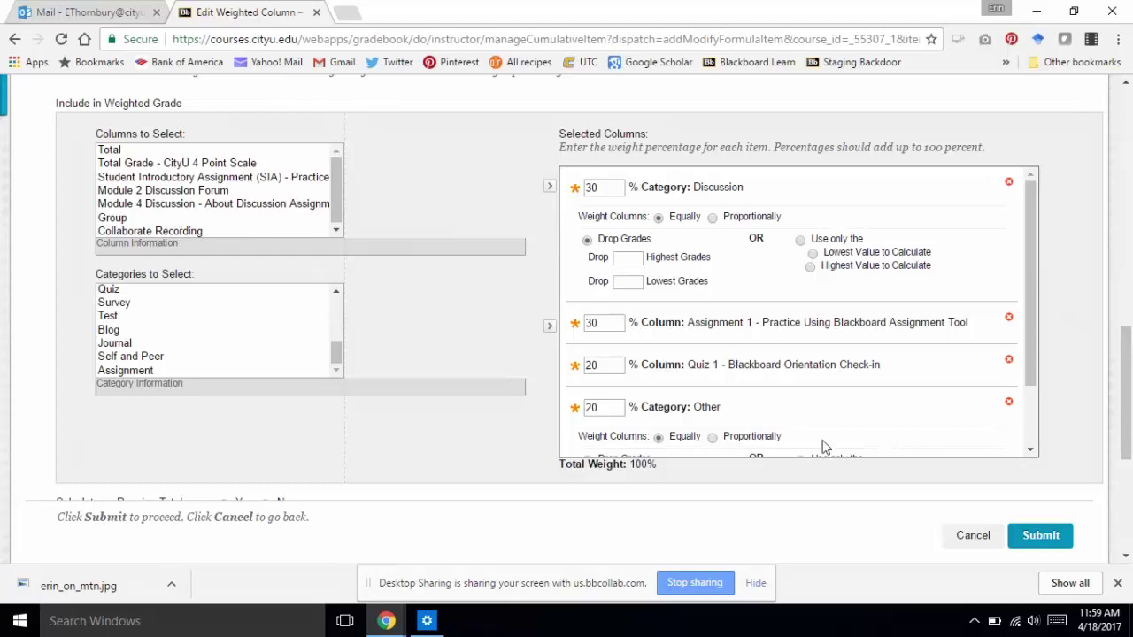
drag(1031, 374, 1028, 457)
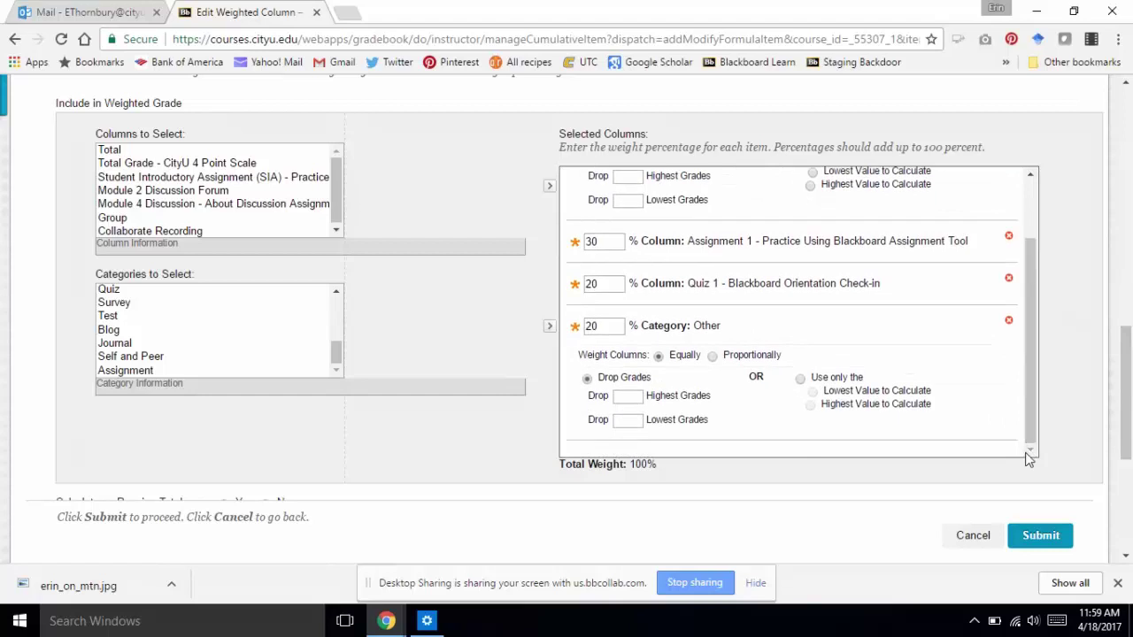
drag(1122, 456, 1124, 498)
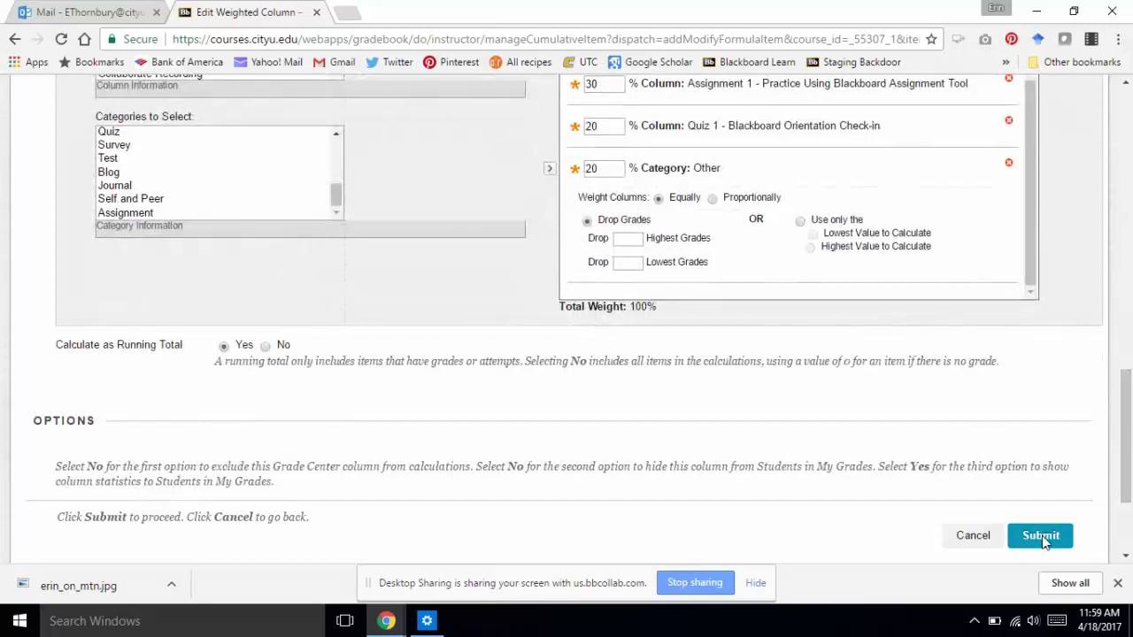
click(1041, 536)
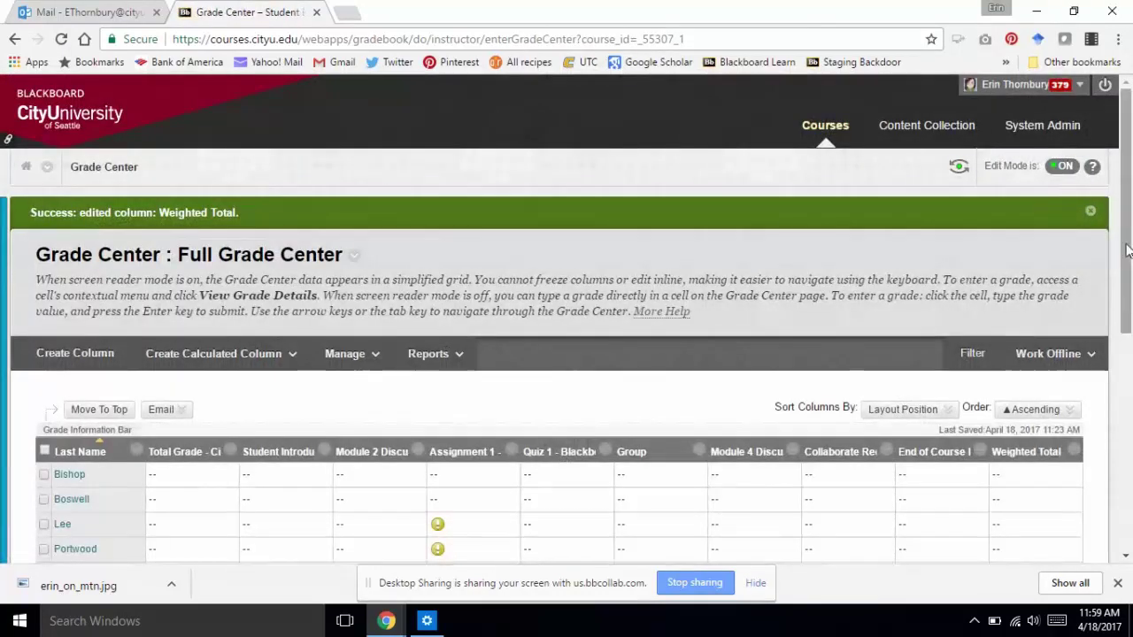
Enter and save a grade of 100 for the preview user in the Student Introductory Assignment column
drag(1122, 295, 1123, 387)
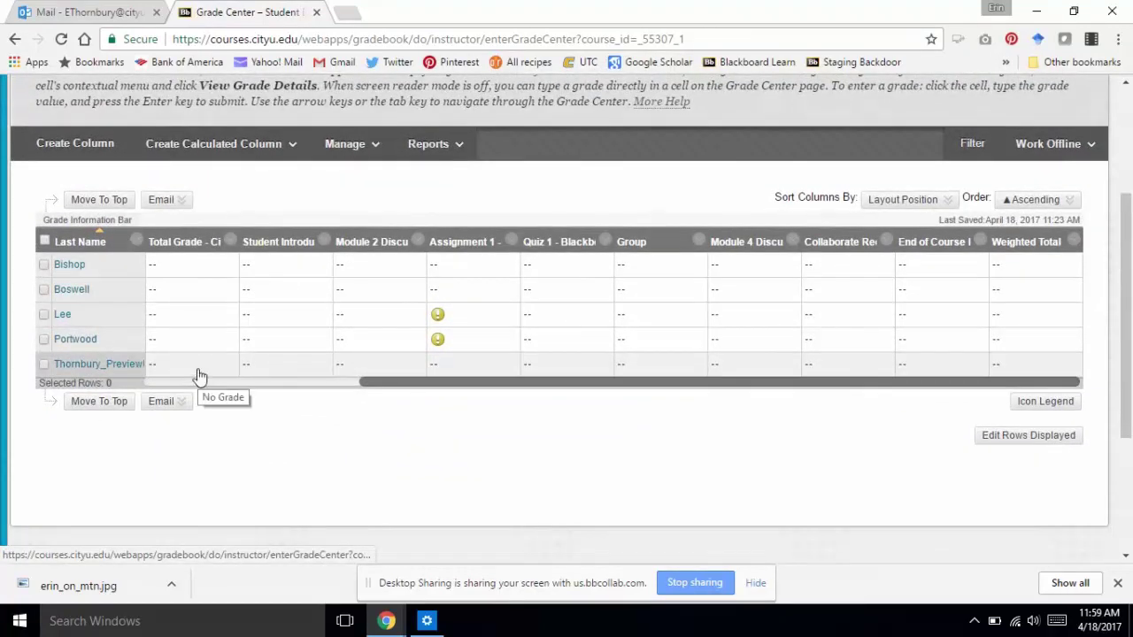
click(270, 369)
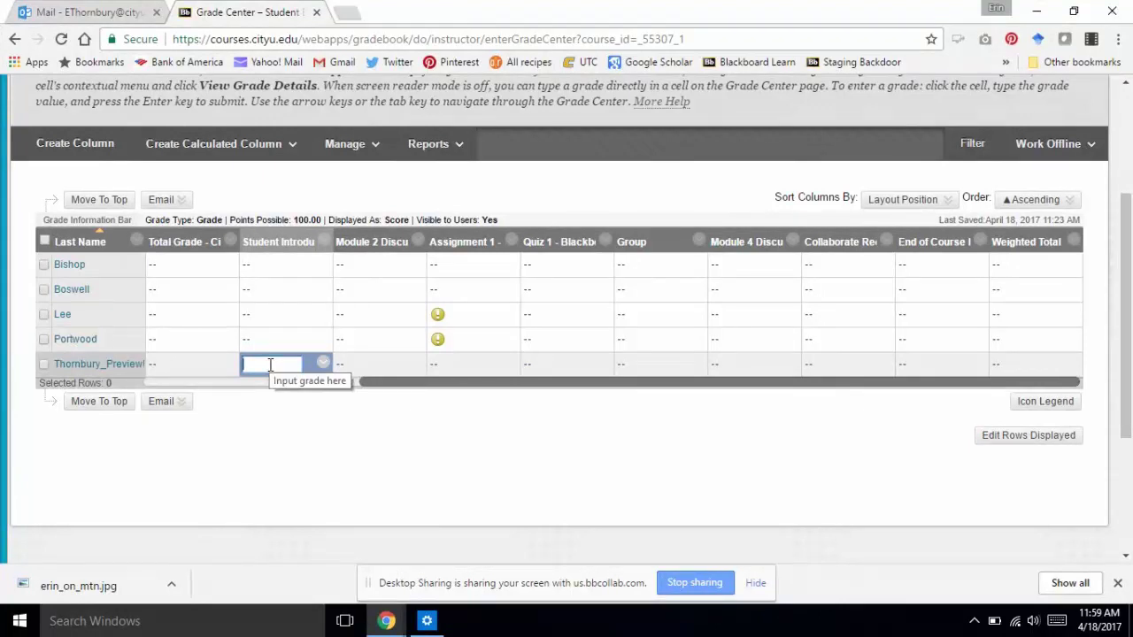
text(100)
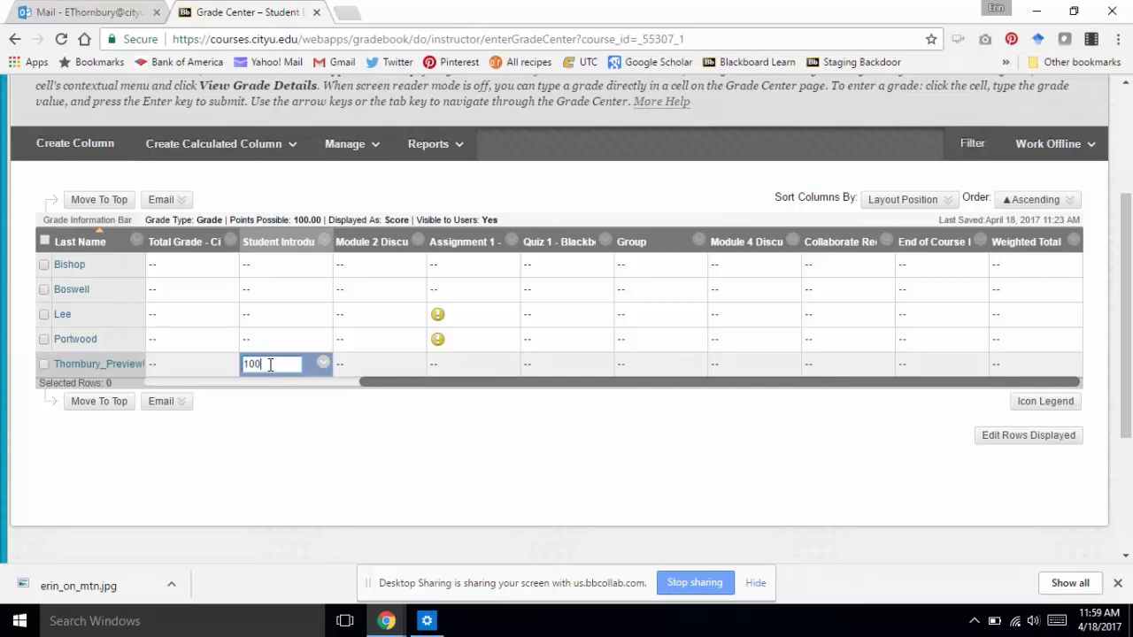
click(353, 367)
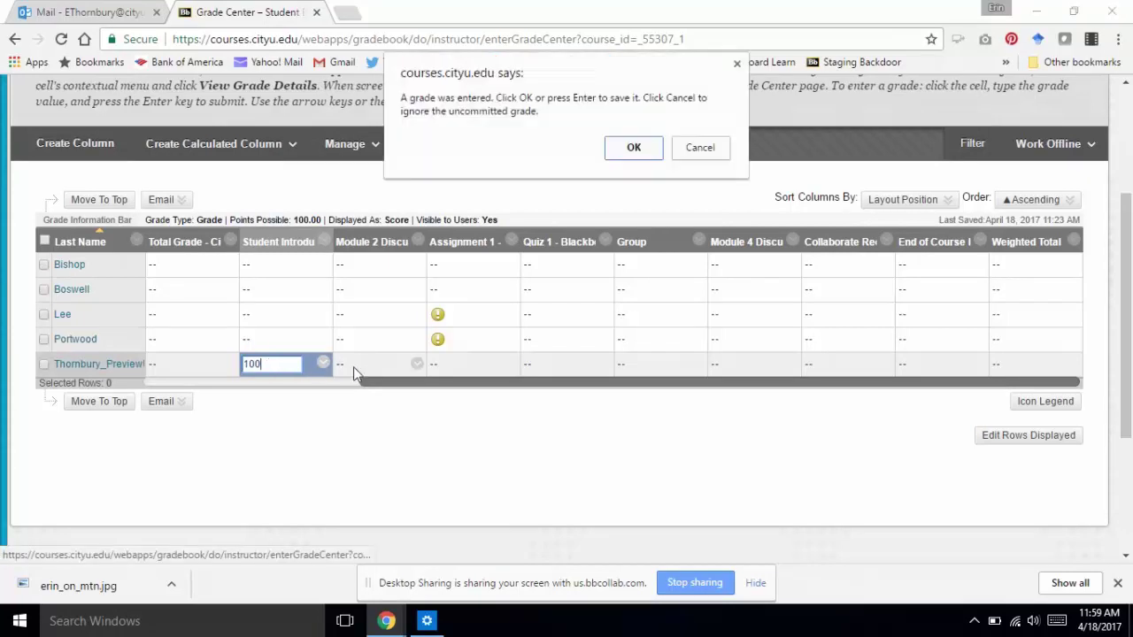
click(634, 148)
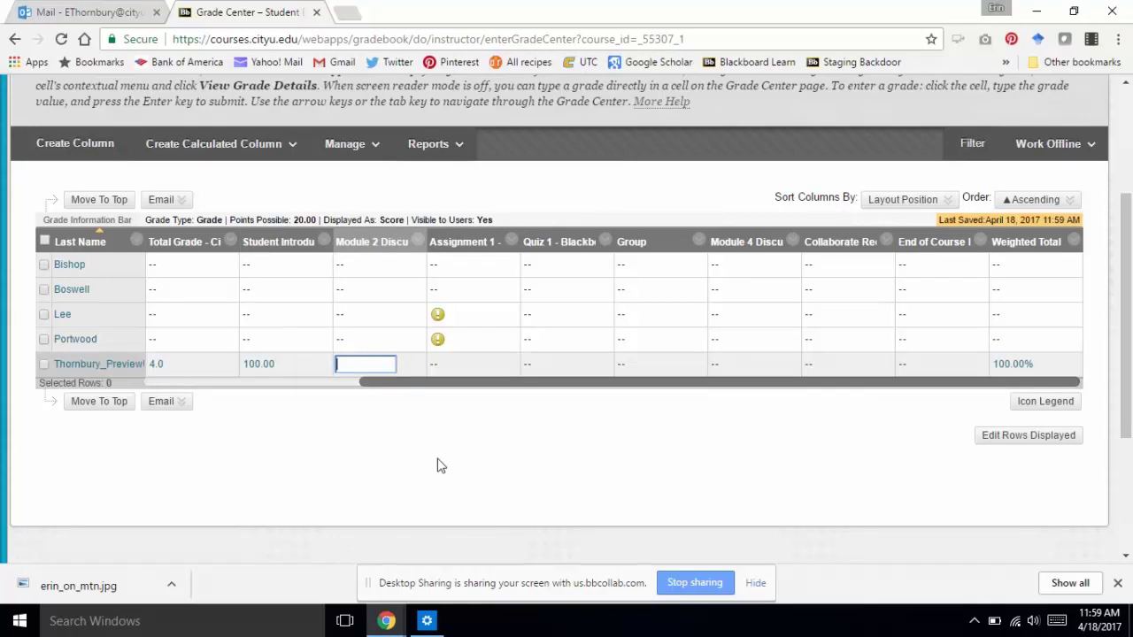
Enter and save a grade of 100 for the preview user in the Module 2 Discussion, Assignment 1 and Quiz 1 columns
text(100)
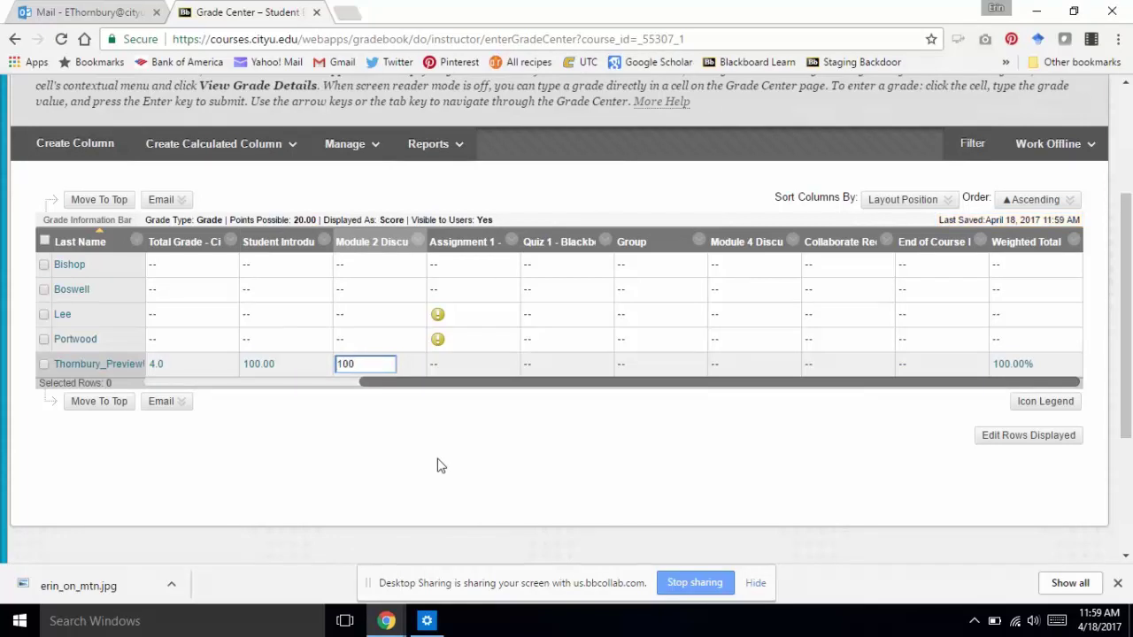
key(Return)
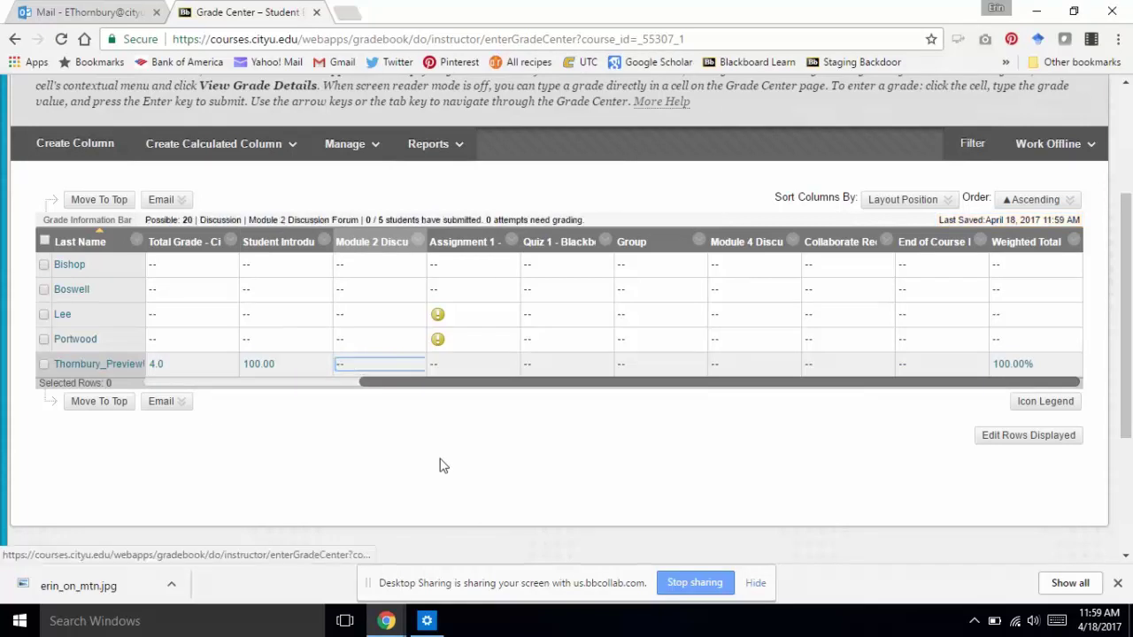
click(456, 365)
text(100)
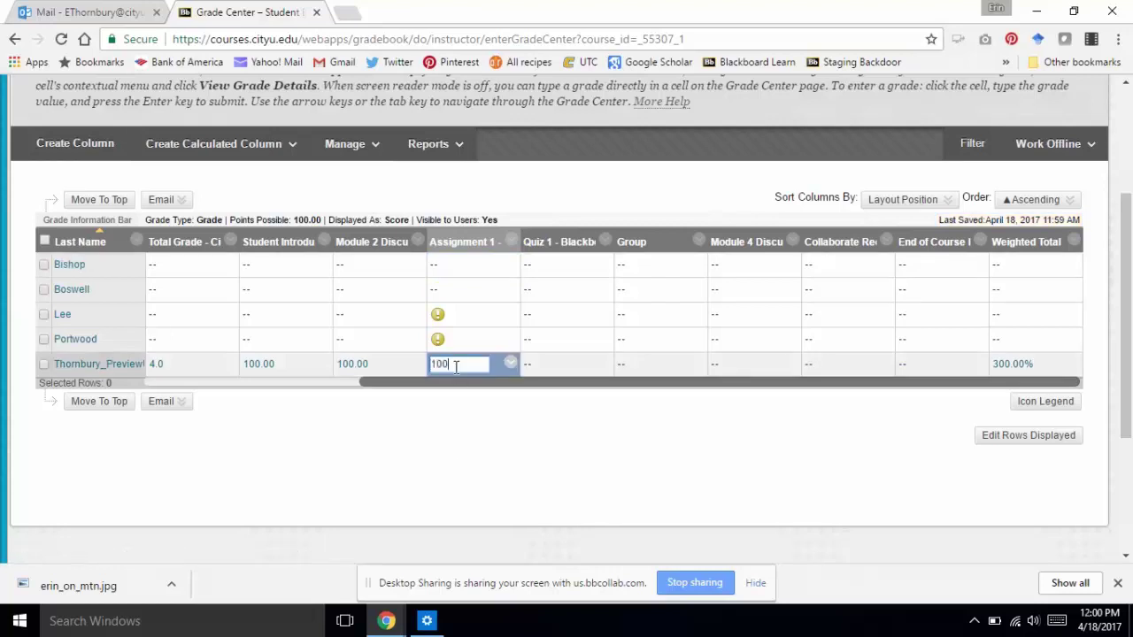
key(Return)
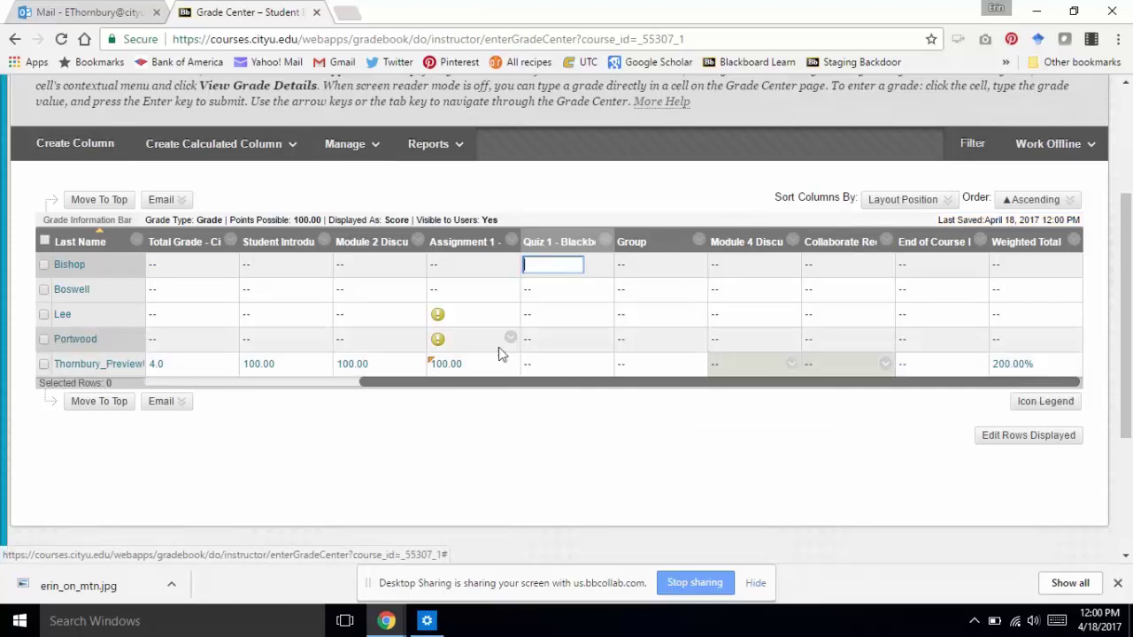
click(535, 365)
text(100)
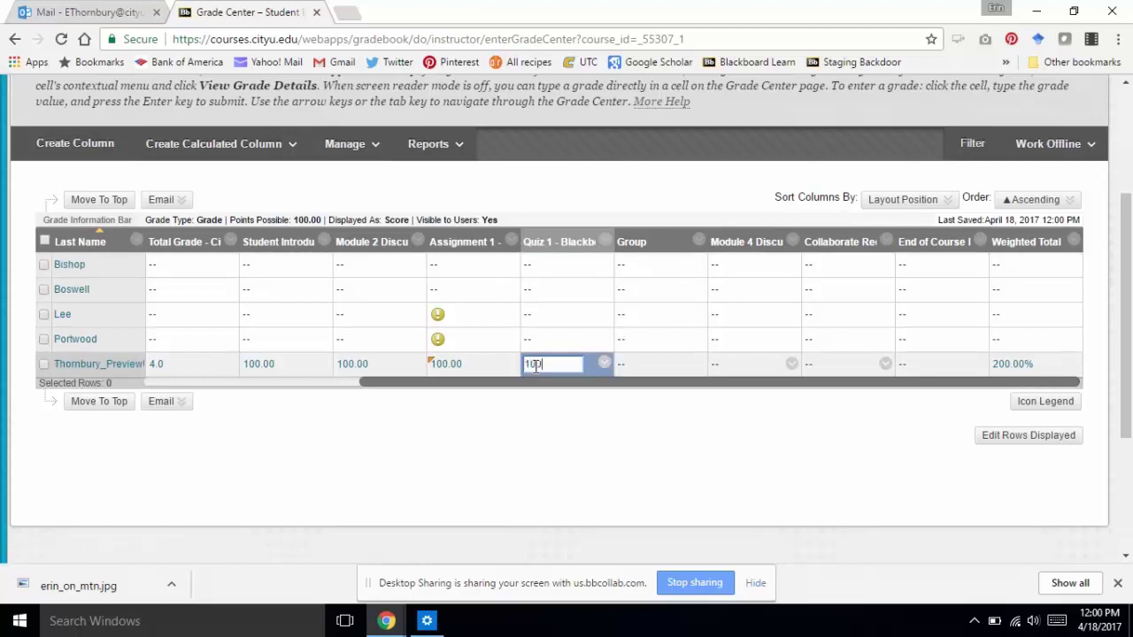
key(Return)
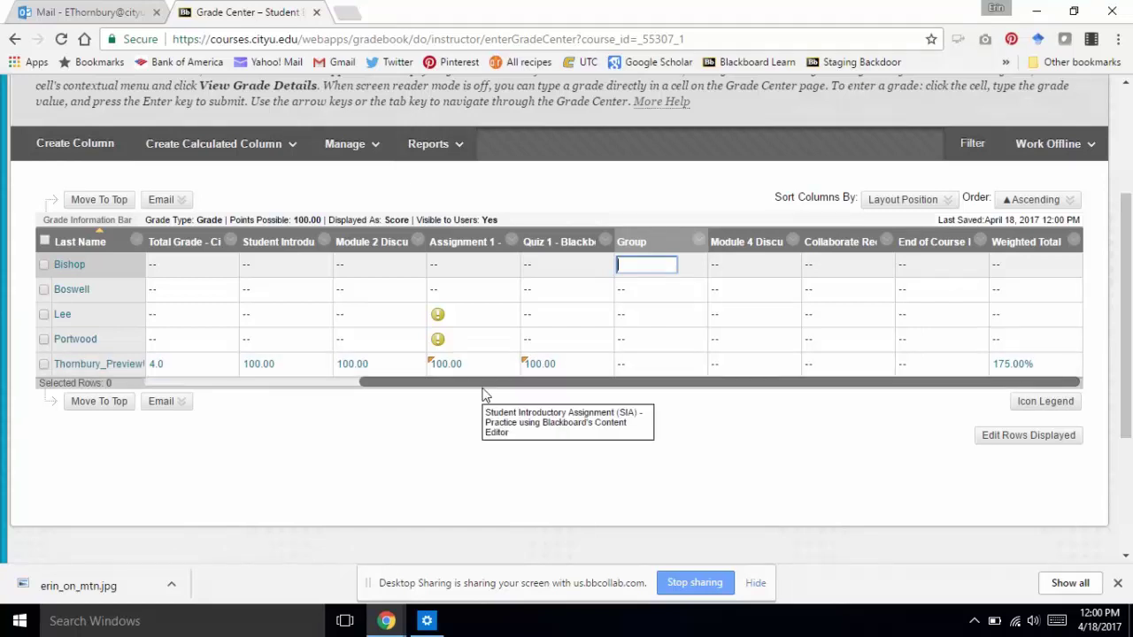
Give the preview user a grade of 100 in the Group and Module 4 Discussion columns
click(625, 364)
text(100)
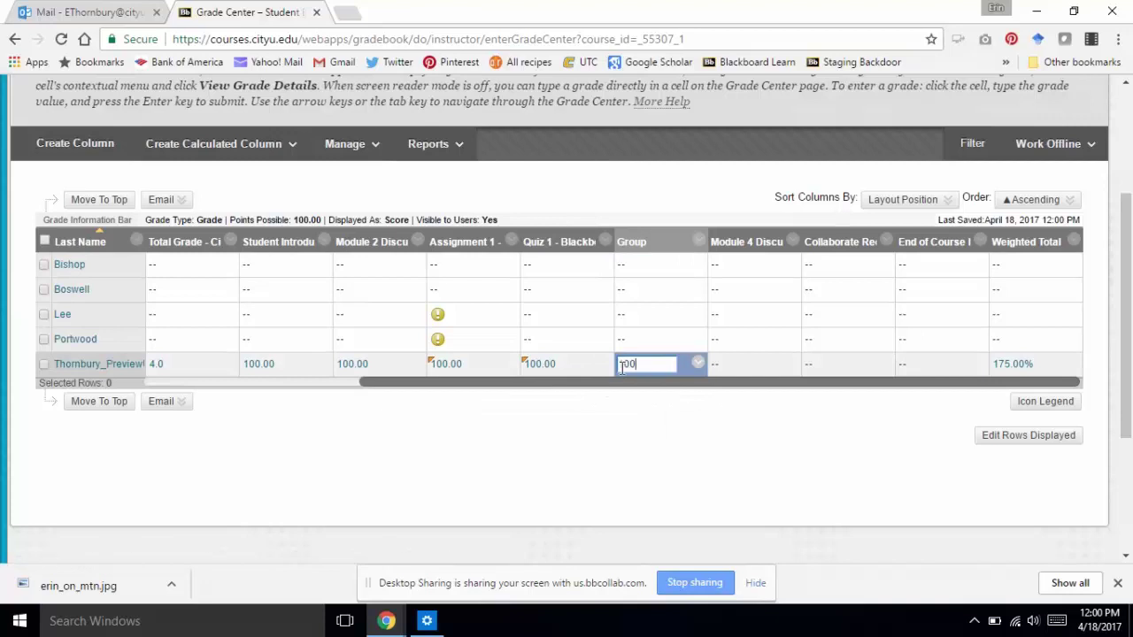
key(Return)
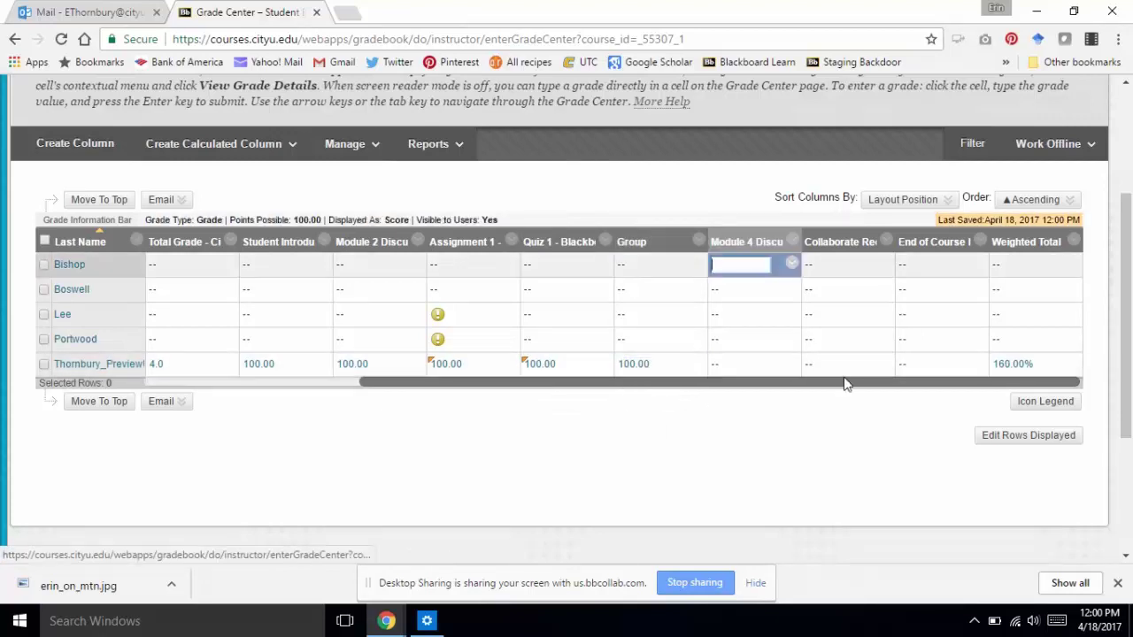
click(737, 361)
text(100)
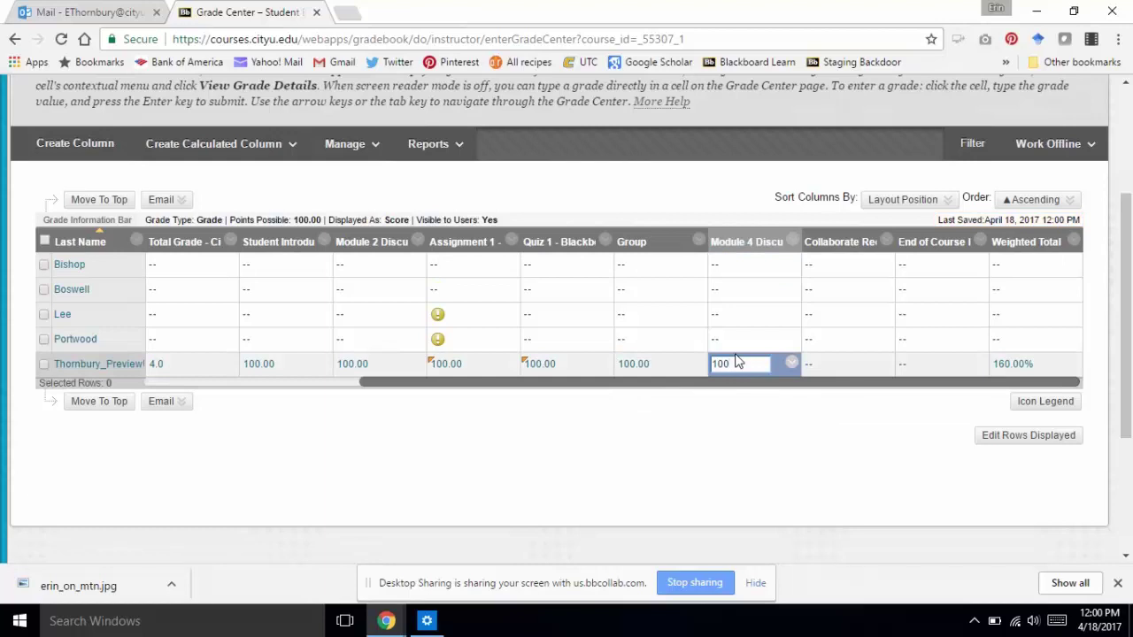
key(Return)
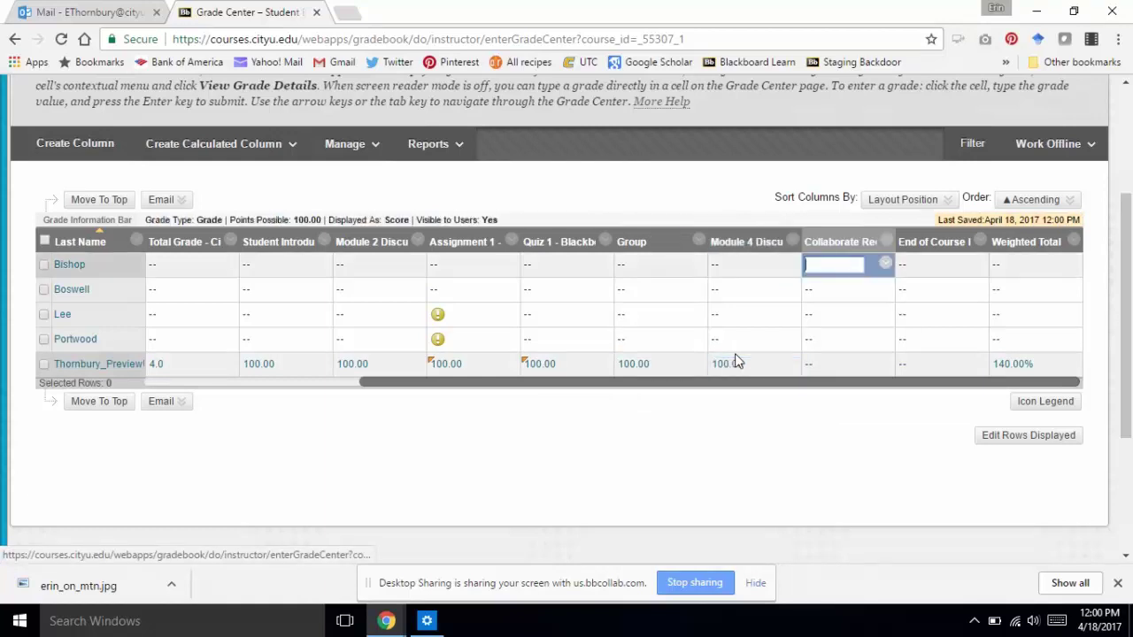
Record 100 for the preview user in the Collaborate and End of Course columns
click(832, 367)
text(100)
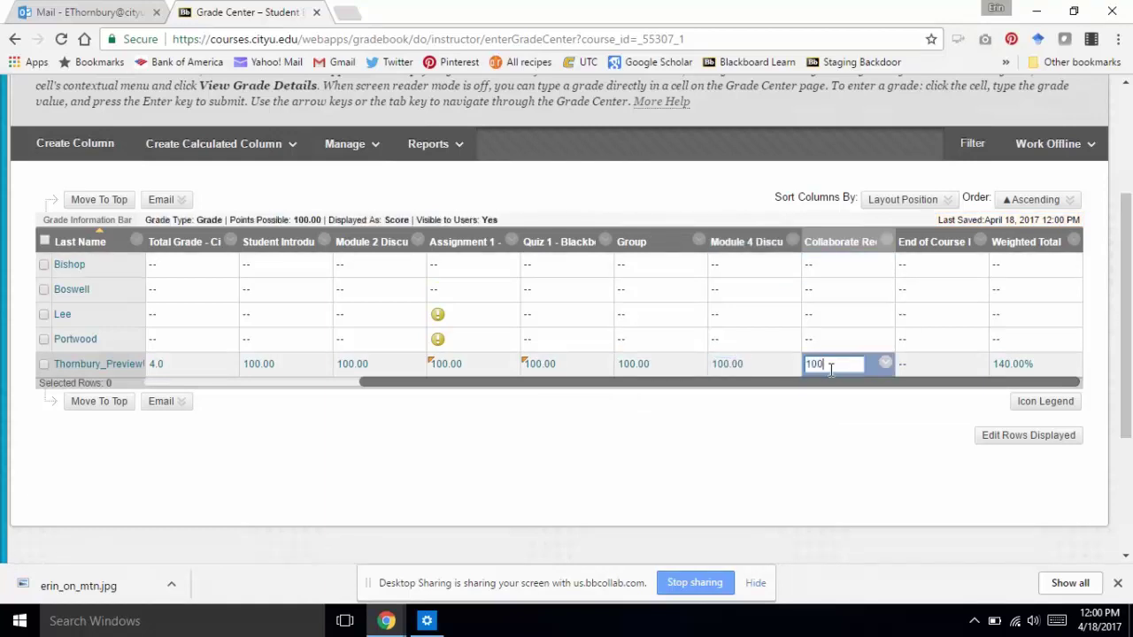
key(Return)
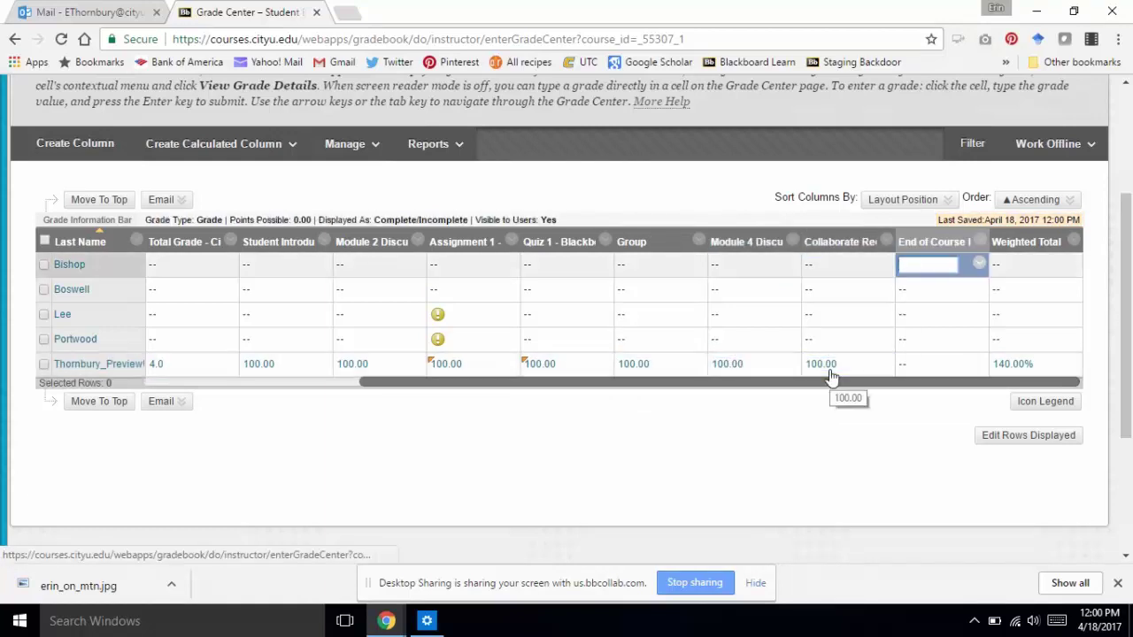
click(925, 364)
text(100)
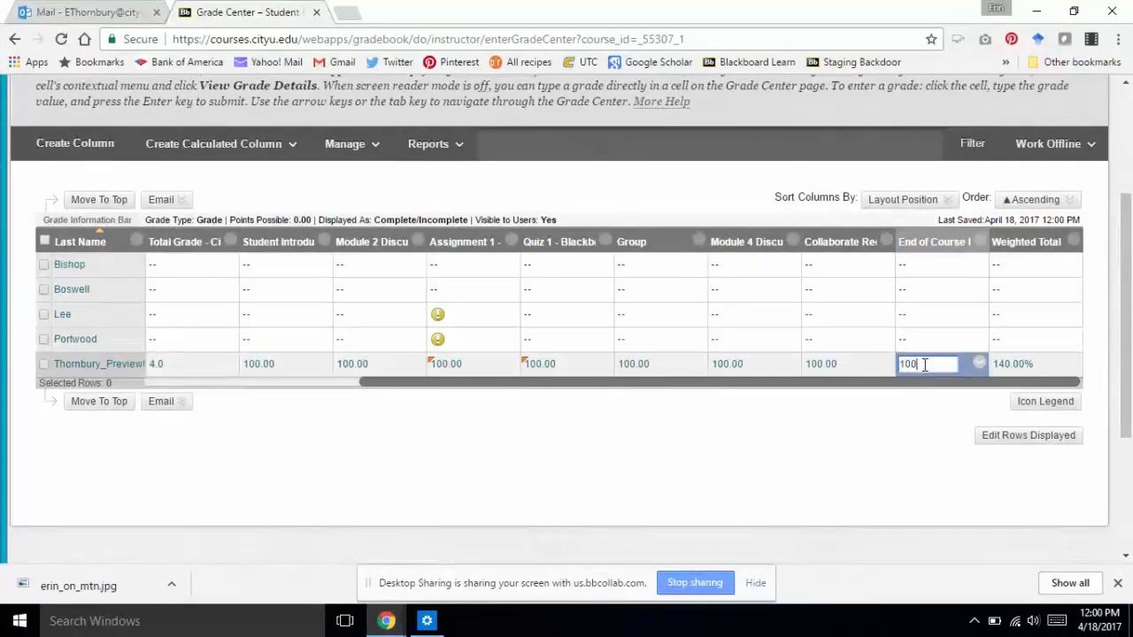
key(Return)
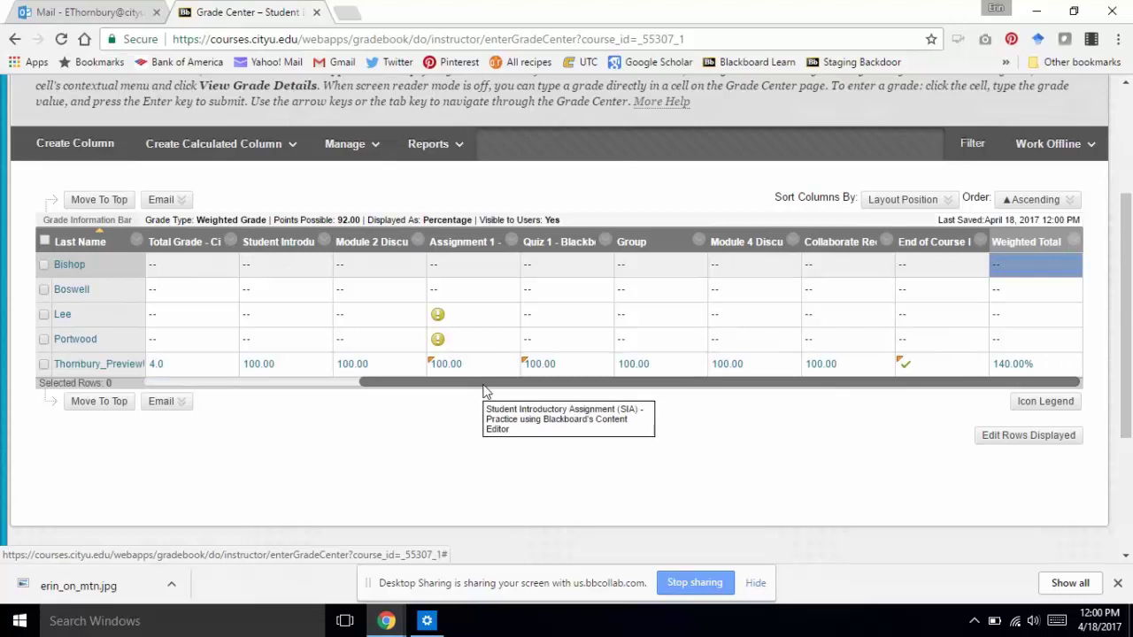
Set the Module 2 Discussion Forum column's points possible to 100, submit the change, and check the preview user's Weighted Total
drag(483, 386, 322, 394)
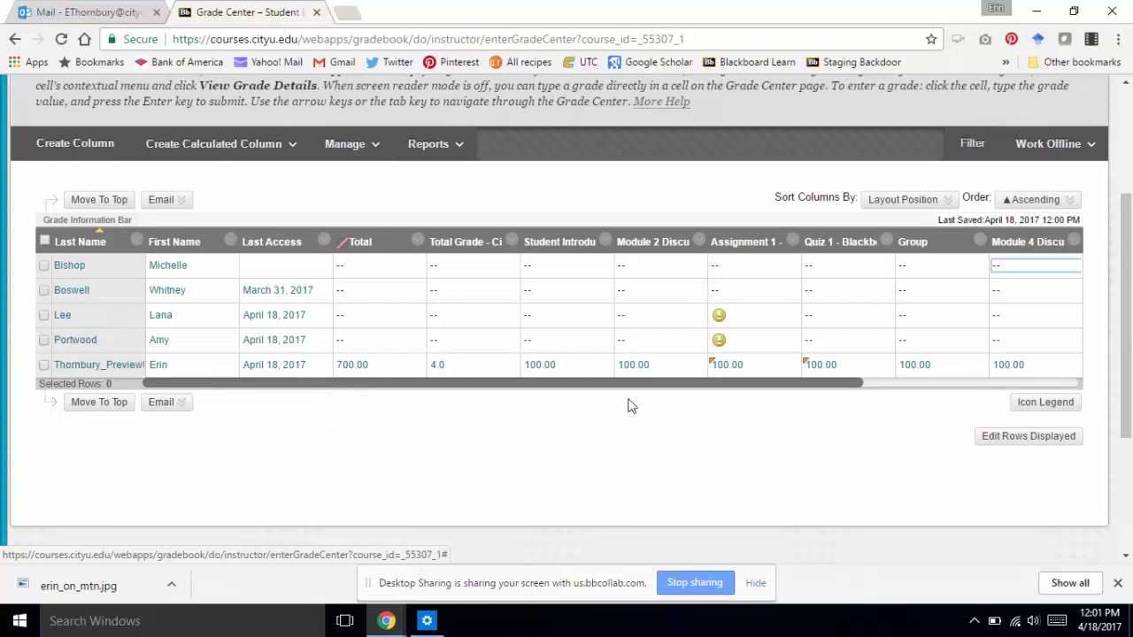
click(700, 244)
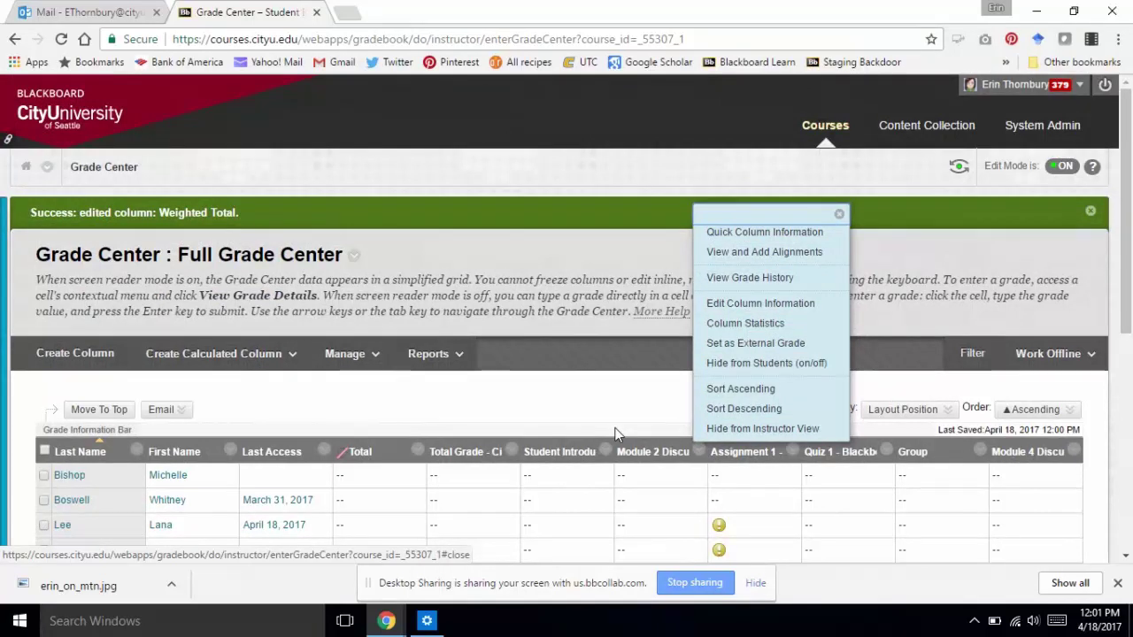
click(753, 305)
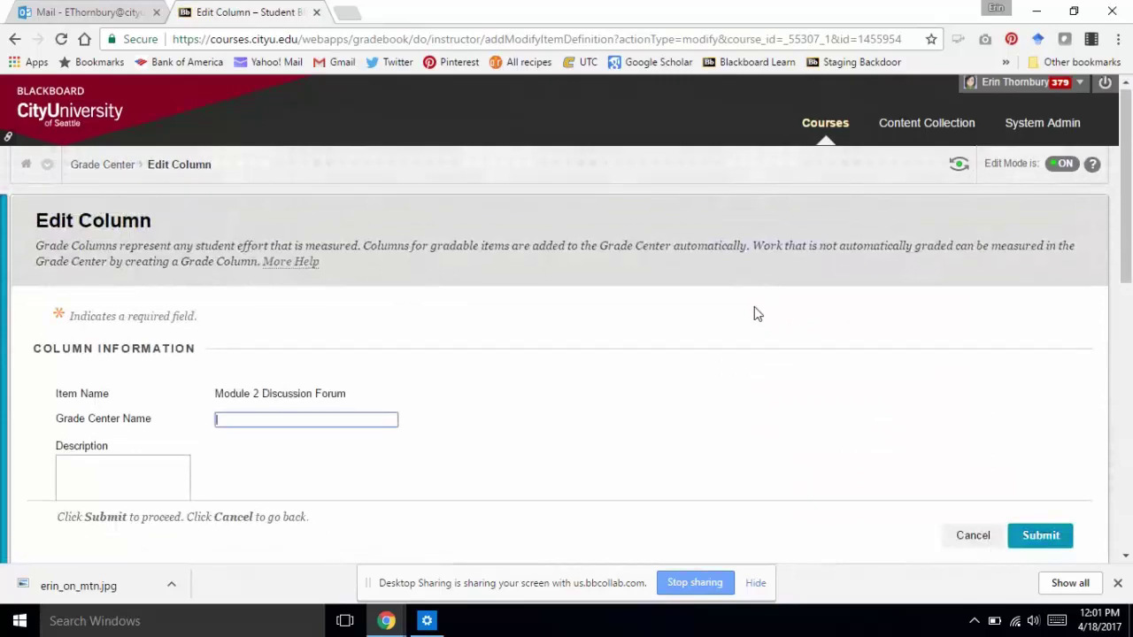
scroll(752, 306, down, 3)
scroll(754, 306, down, 3)
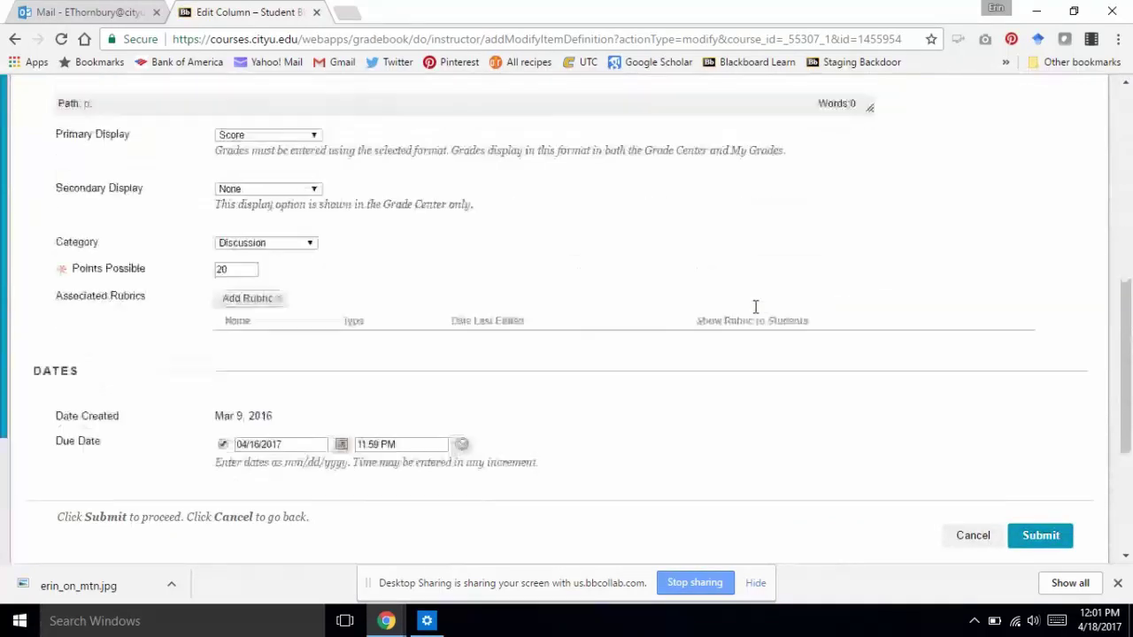
click(230, 233)
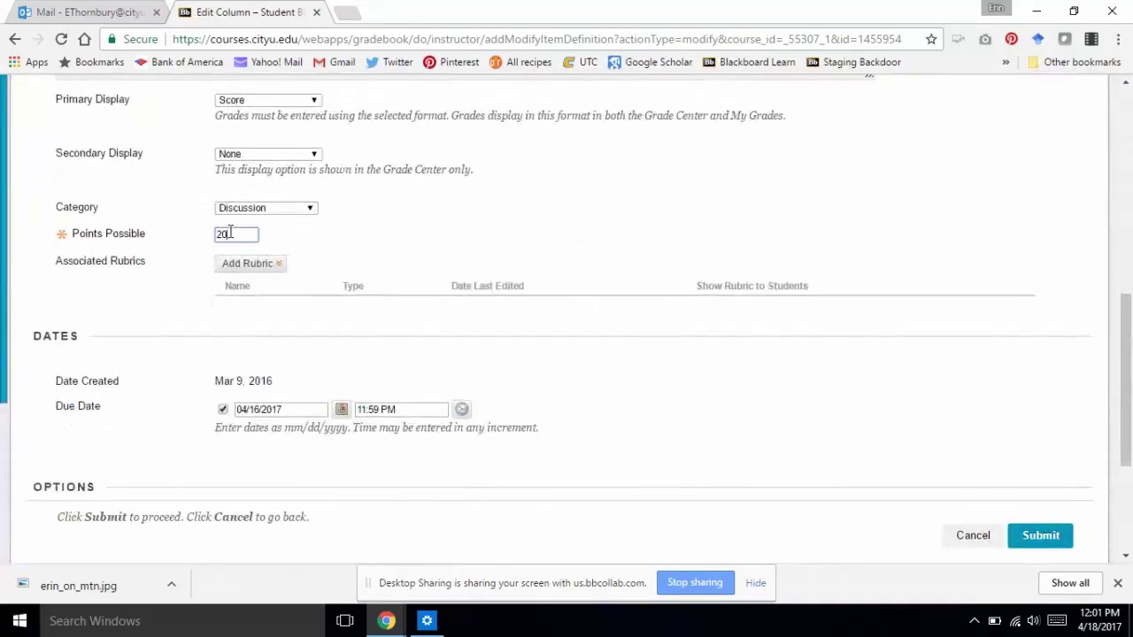
key(BackSpace)
key(BackSpace)
text(100)
click(1042, 542)
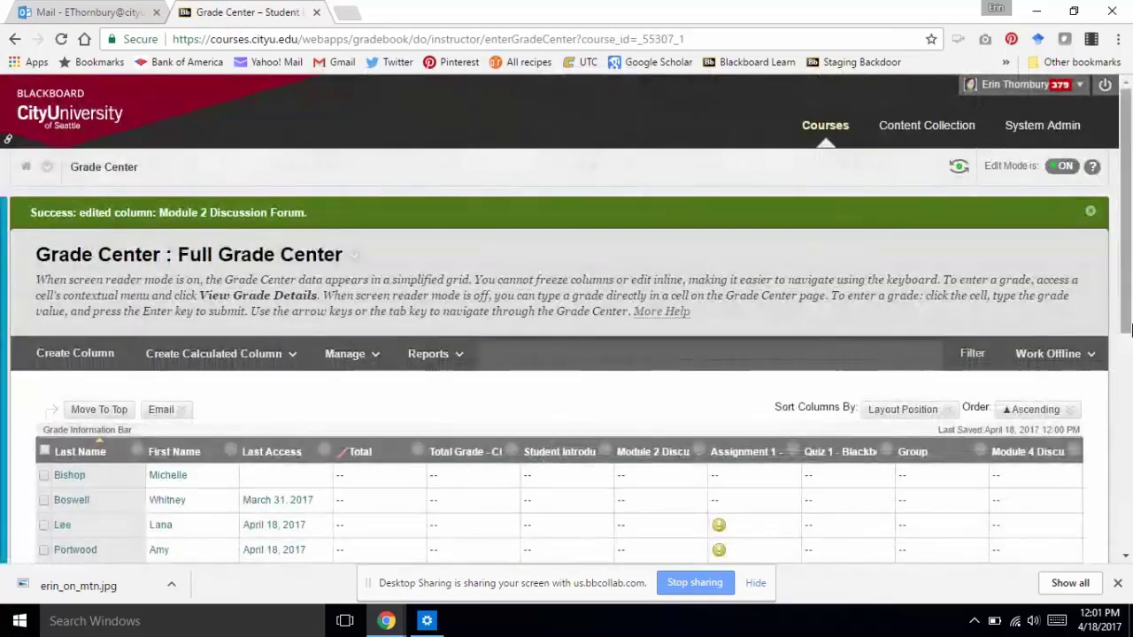
drag(1124, 328, 1121, 422)
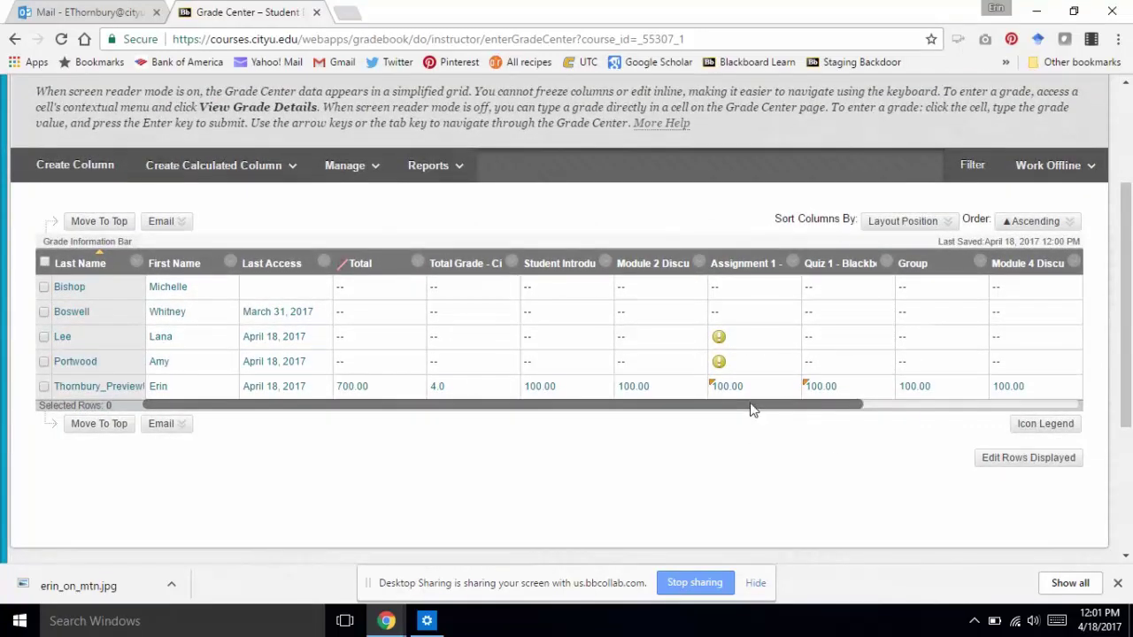
drag(750, 409, 974, 405)
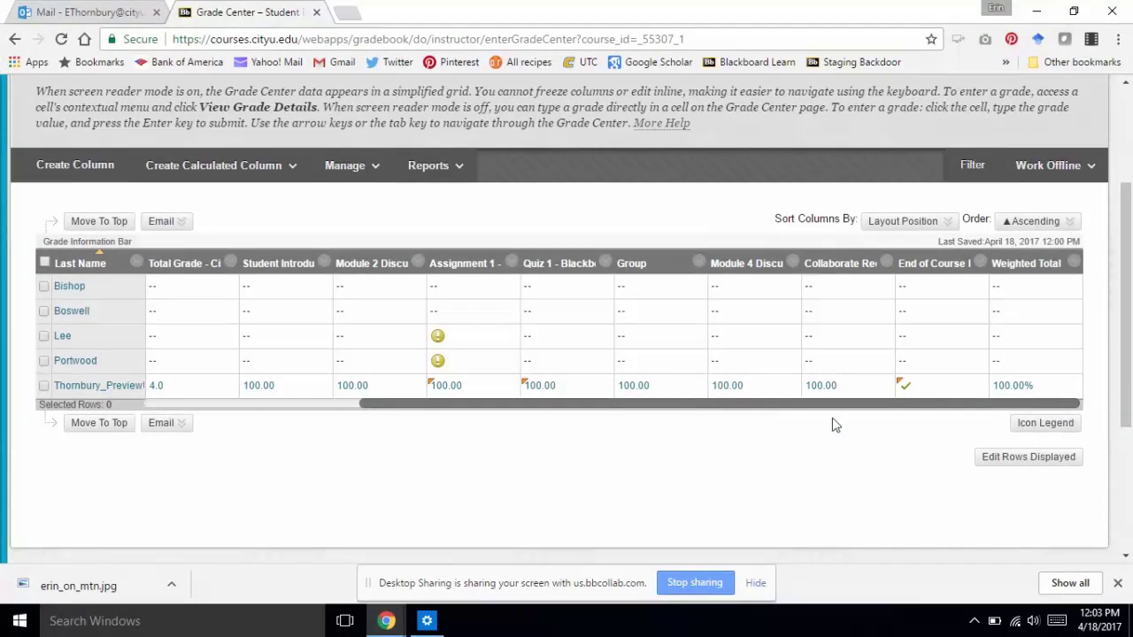
Review the primary display options and included columns of the Total Grade - CityU 4 Point Scale column, then leave without submitting
drag(531, 410, 314, 406)
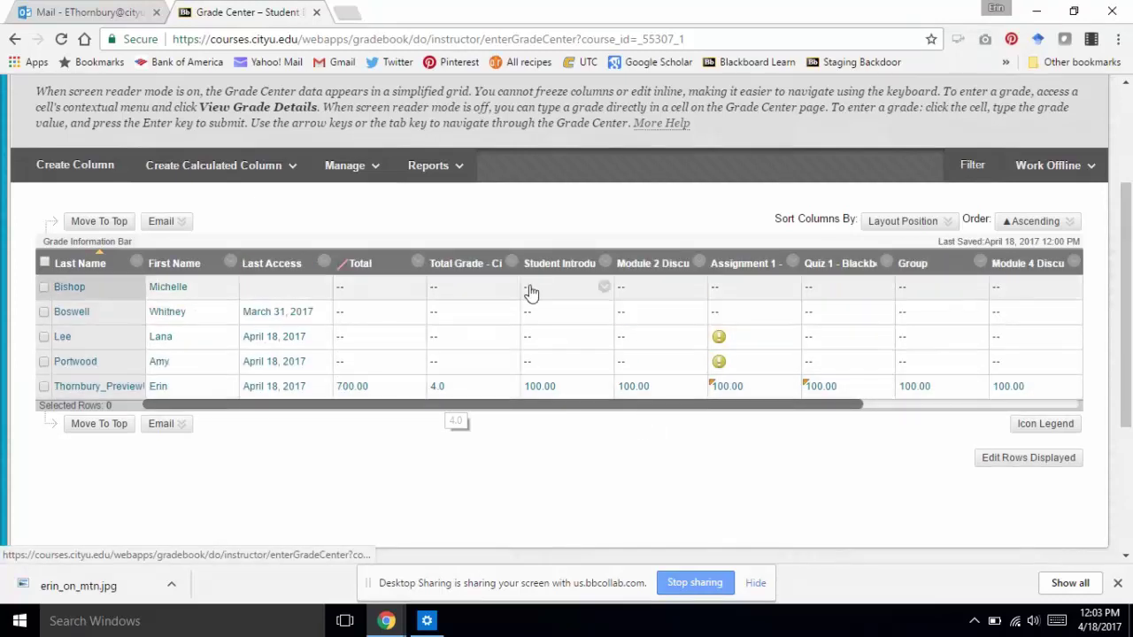
click(509, 262)
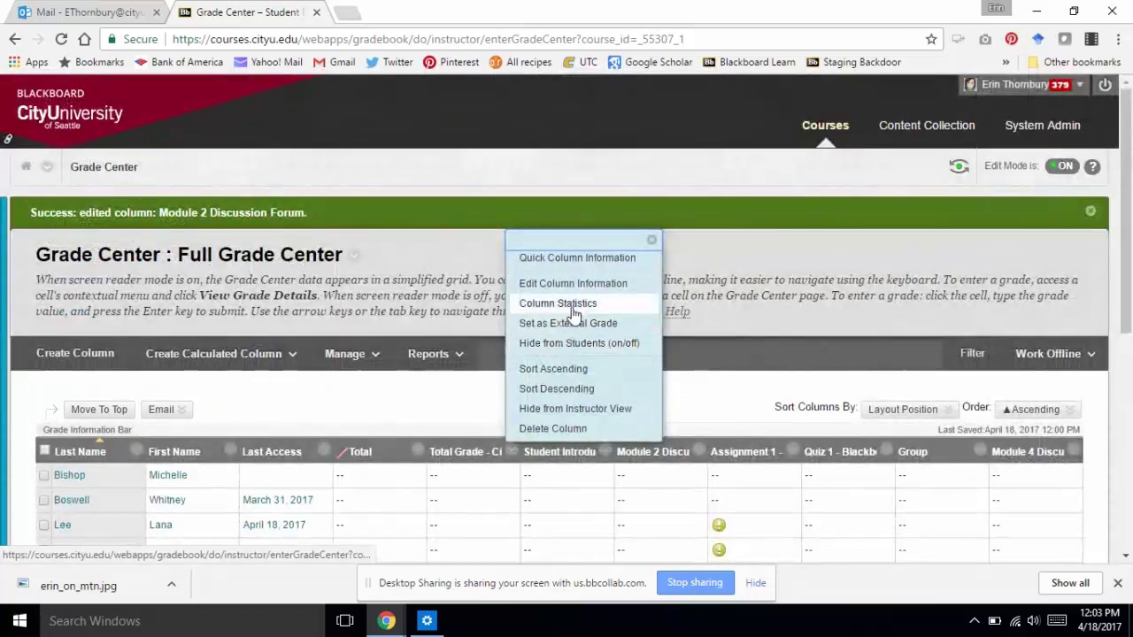
click(584, 284)
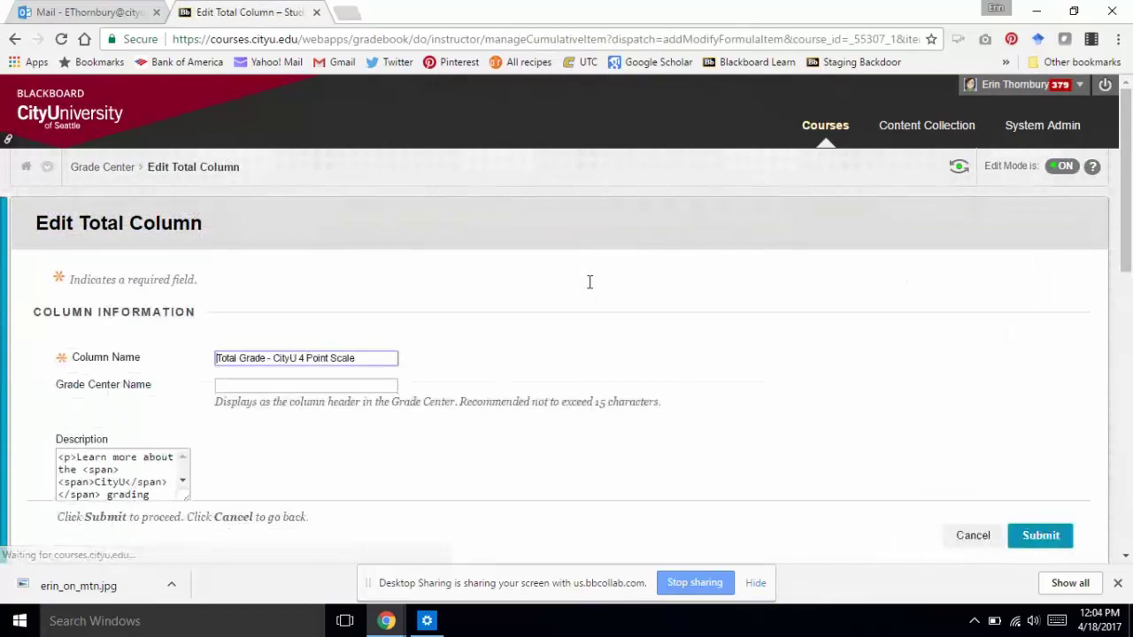
scroll(591, 280, down, 2)
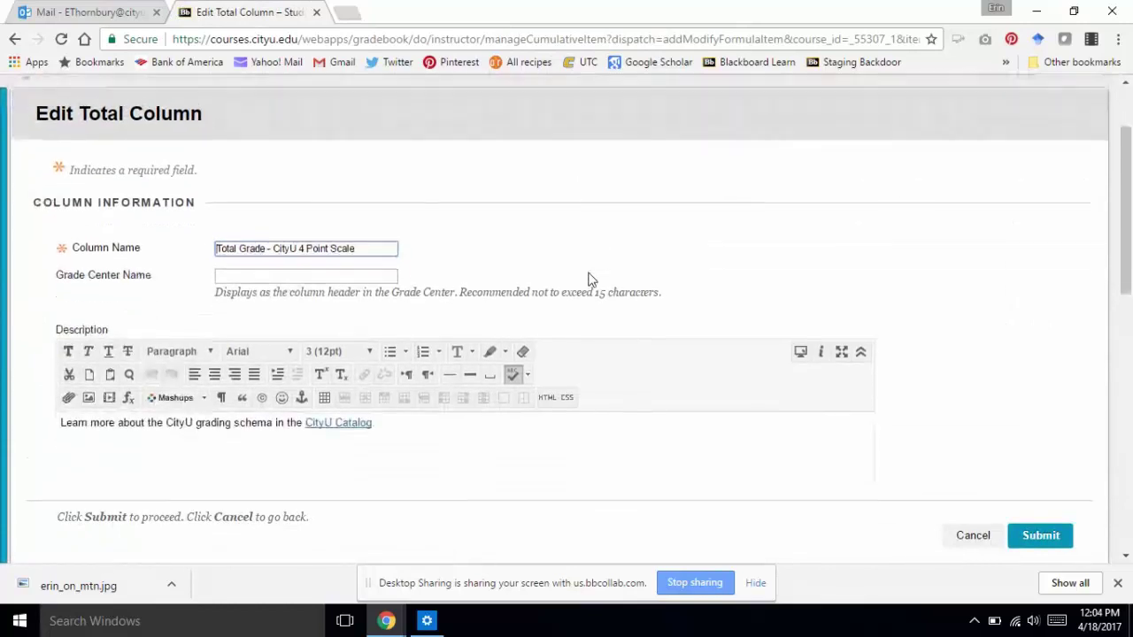
scroll(591, 280, down, 4)
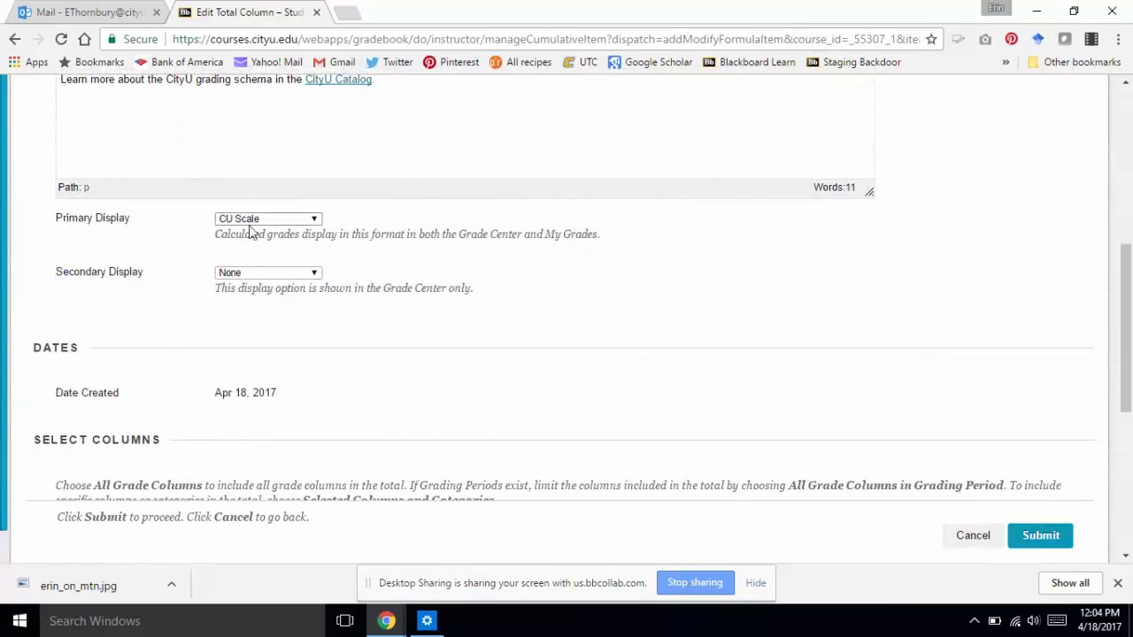
click(314, 219)
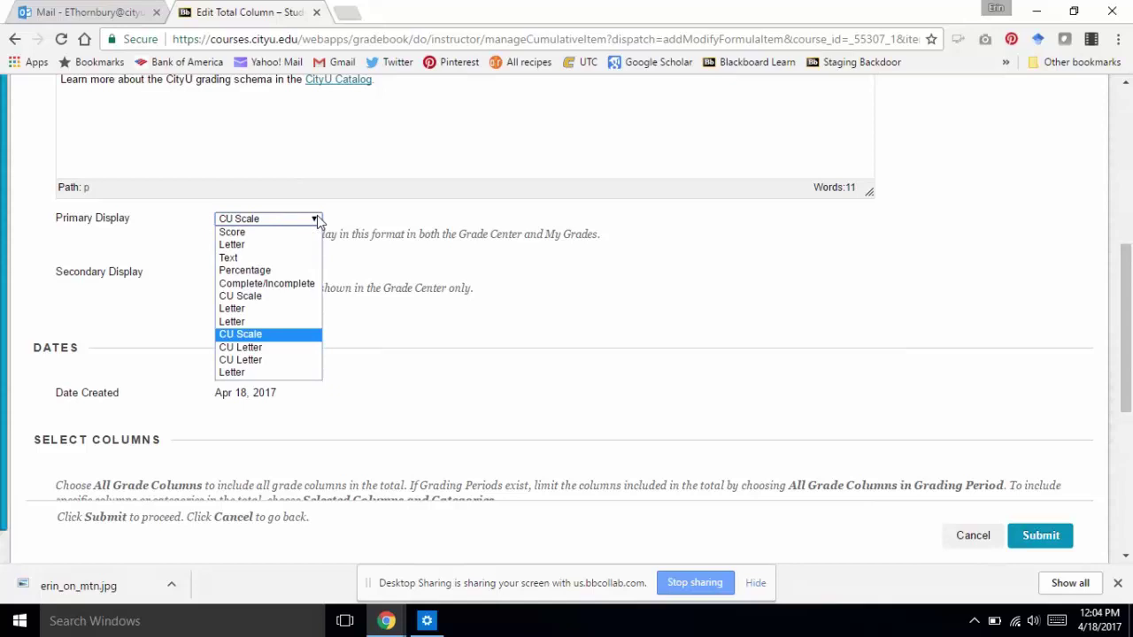
click(274, 342)
scroll(595, 355, down, 1)
scroll(595, 355, down, 2)
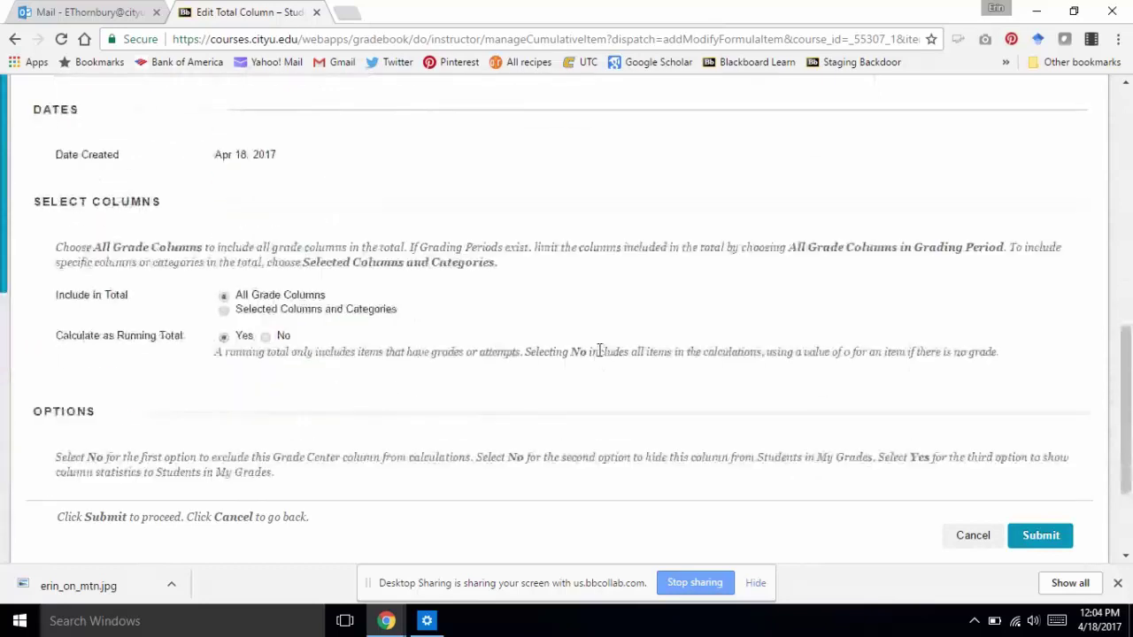
click(971, 537)
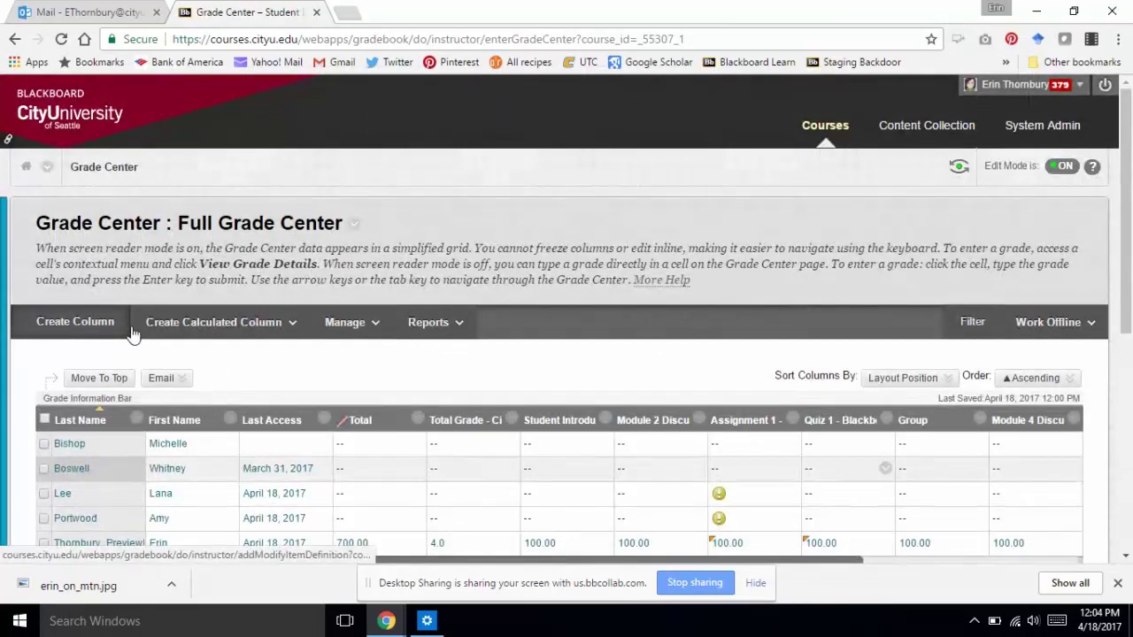
Start a new grade column in the Full Grade Center and name it Extra Credit
mouse_move(173, 337)
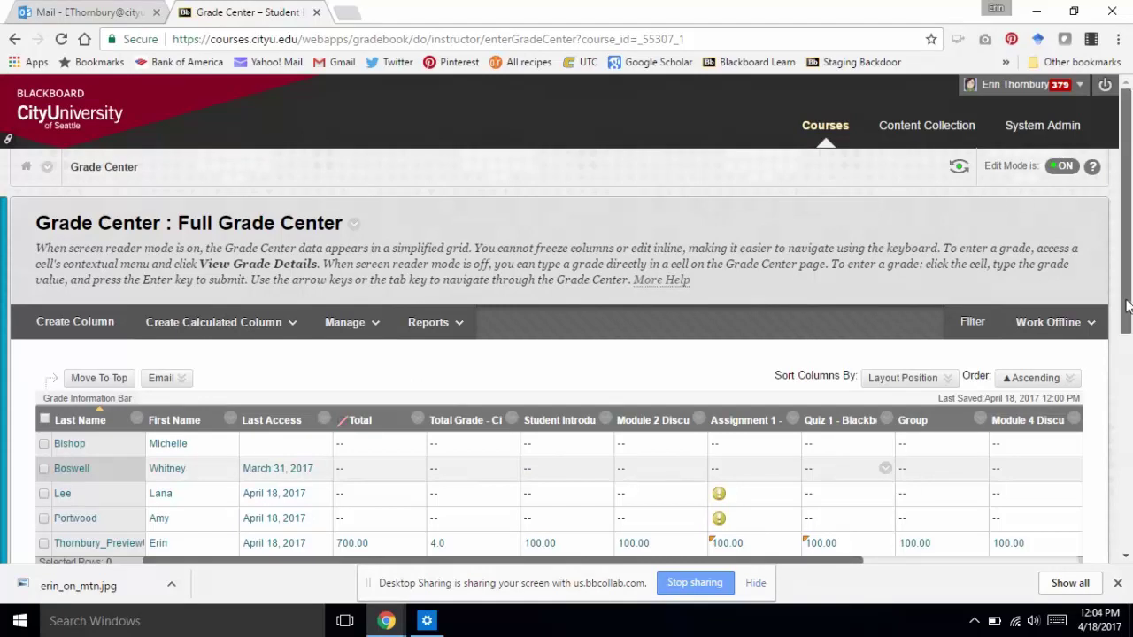
drag(1127, 305, 1127, 360)
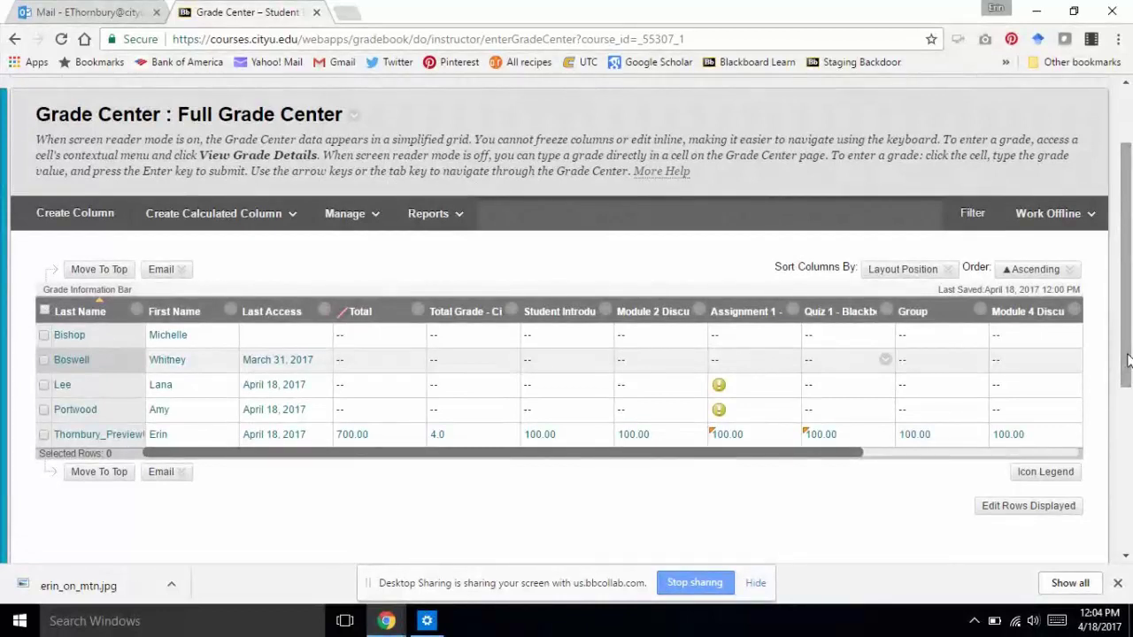
drag(1127, 360, 1126, 379)
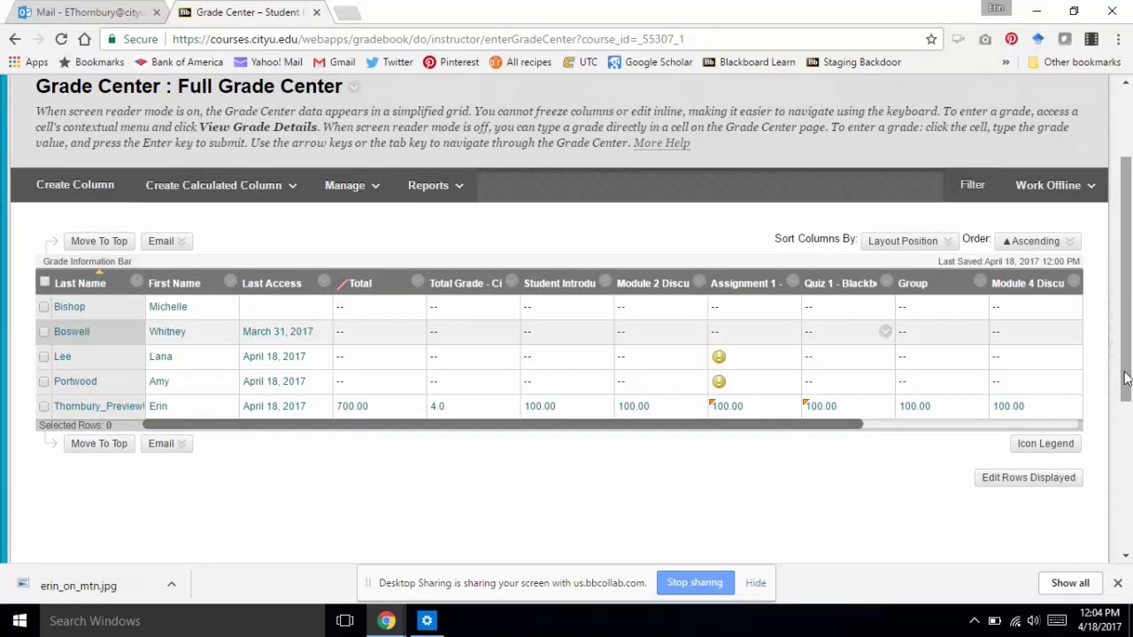
click(52, 194)
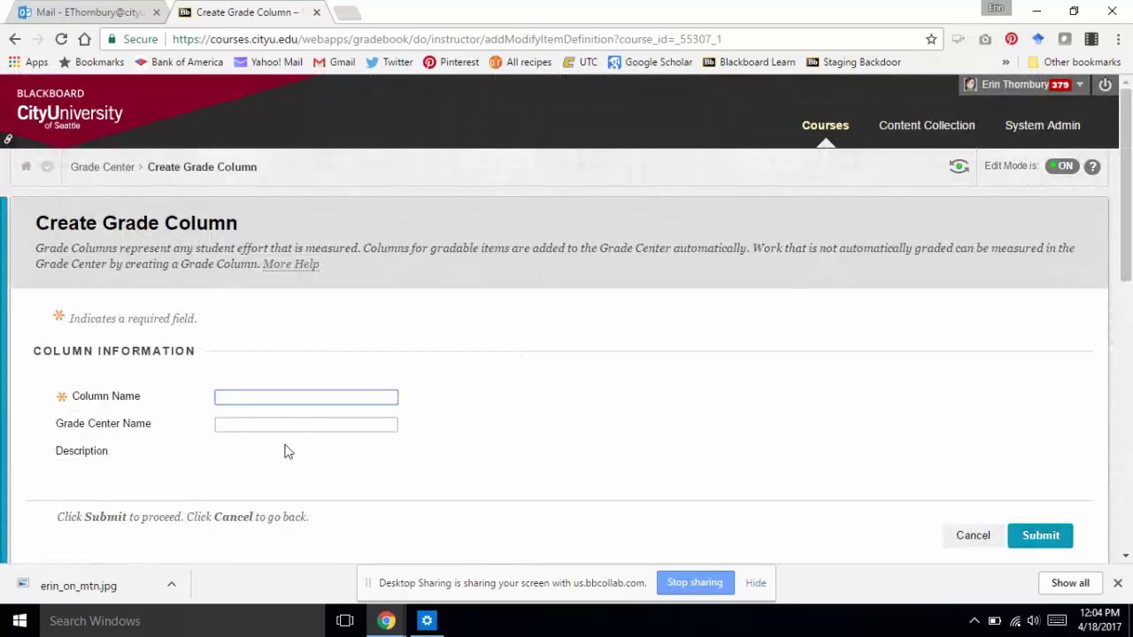
text(Extra )
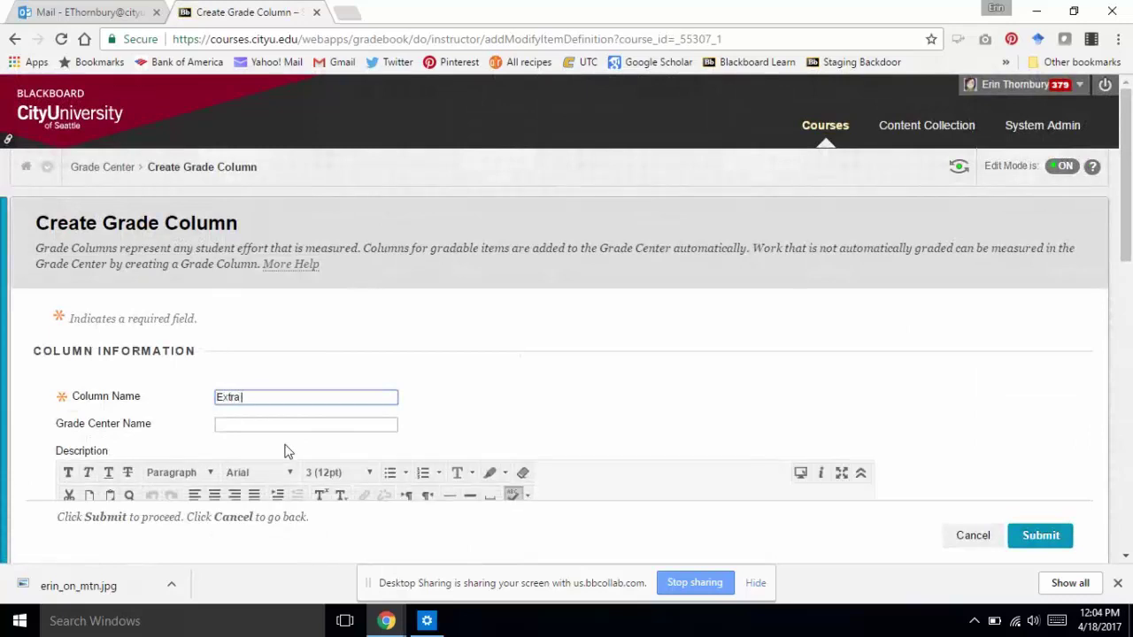
text(Credit)
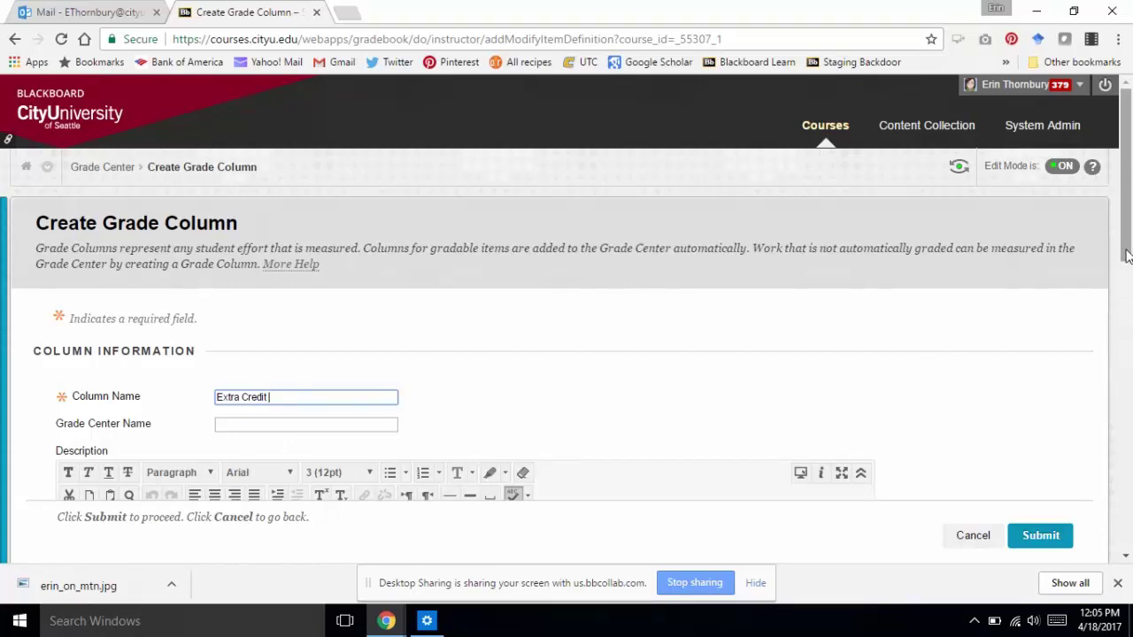
Set the Extra Credit column's points possible to 0 and submit the new column
drag(1127, 256, 1124, 413)
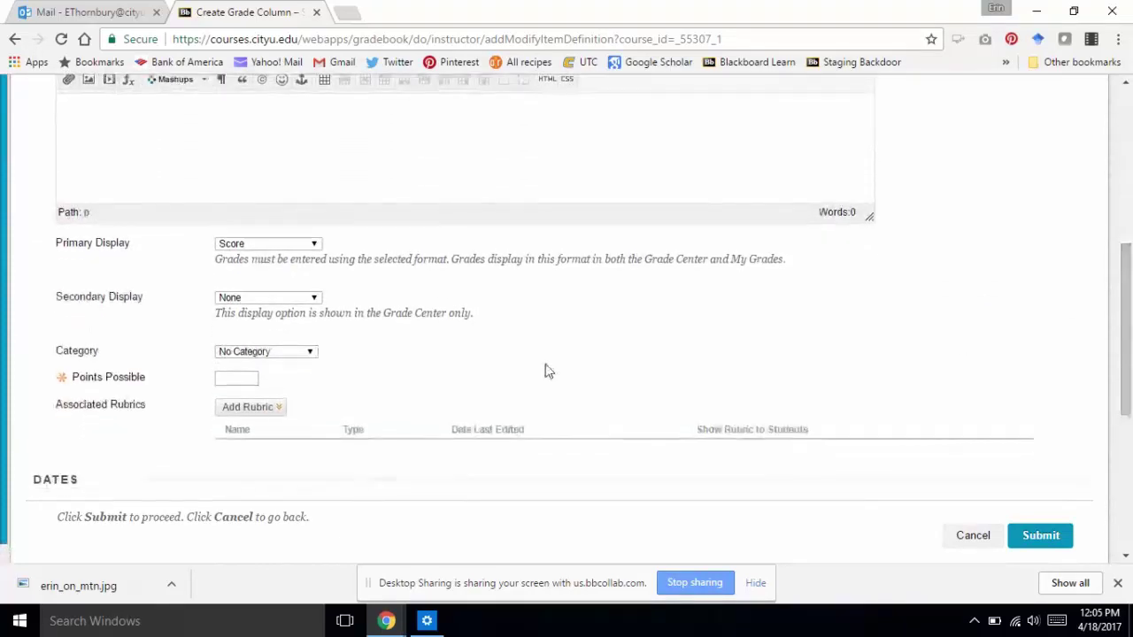
click(227, 381)
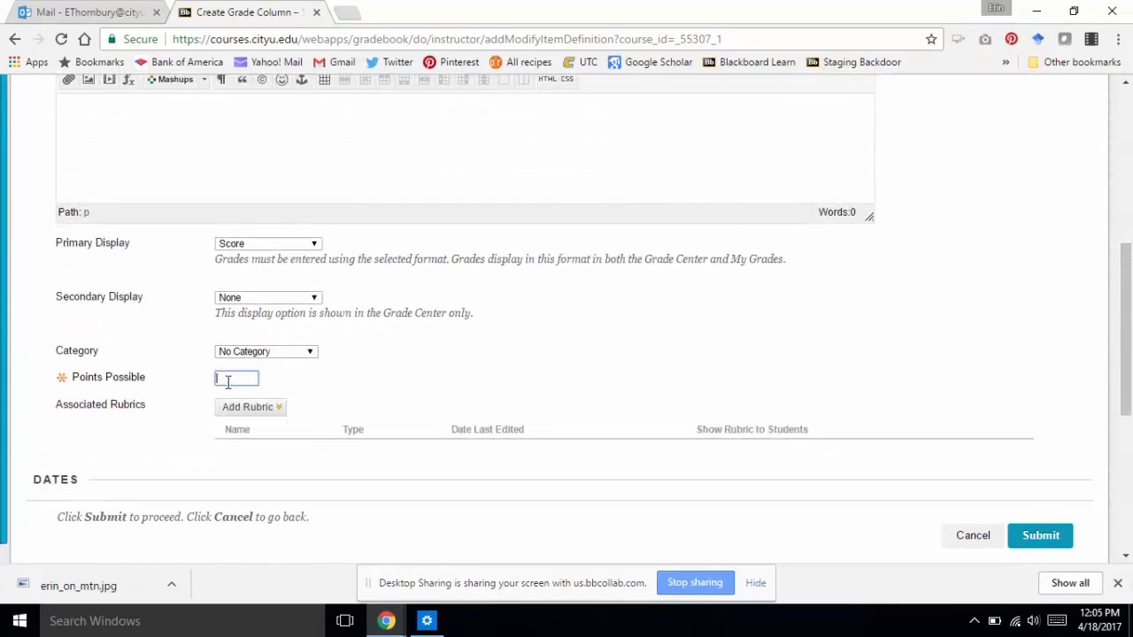
text(0)
click(228, 381)
click(1050, 542)
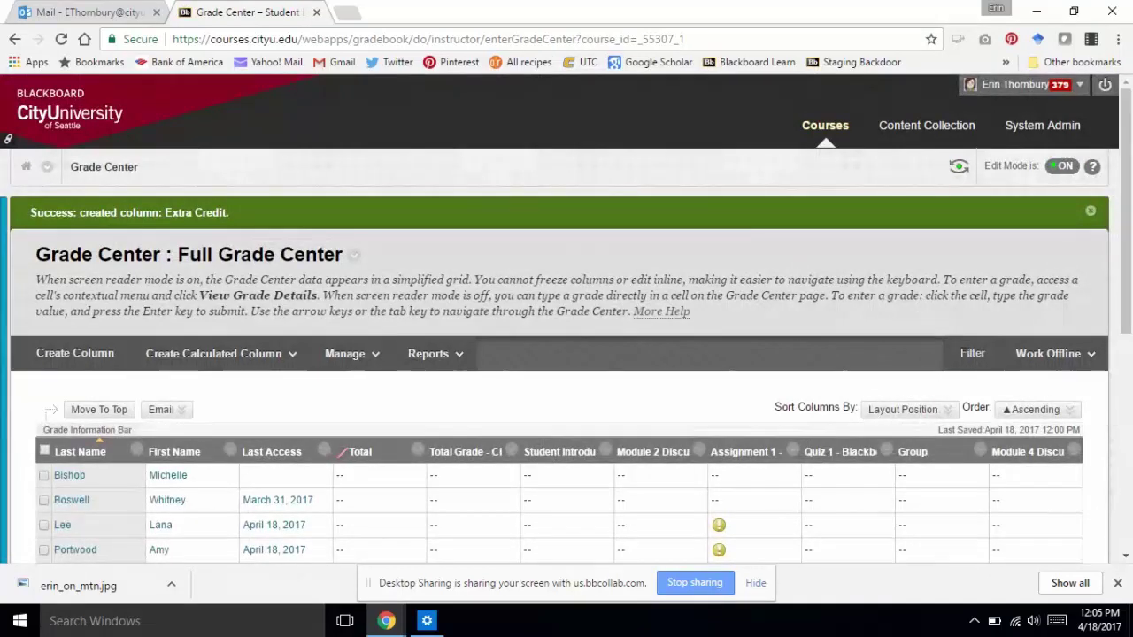
Give the preview user 2 points in the Extra Credit column and check that user's Total
scroll(1128, 283, down, 3)
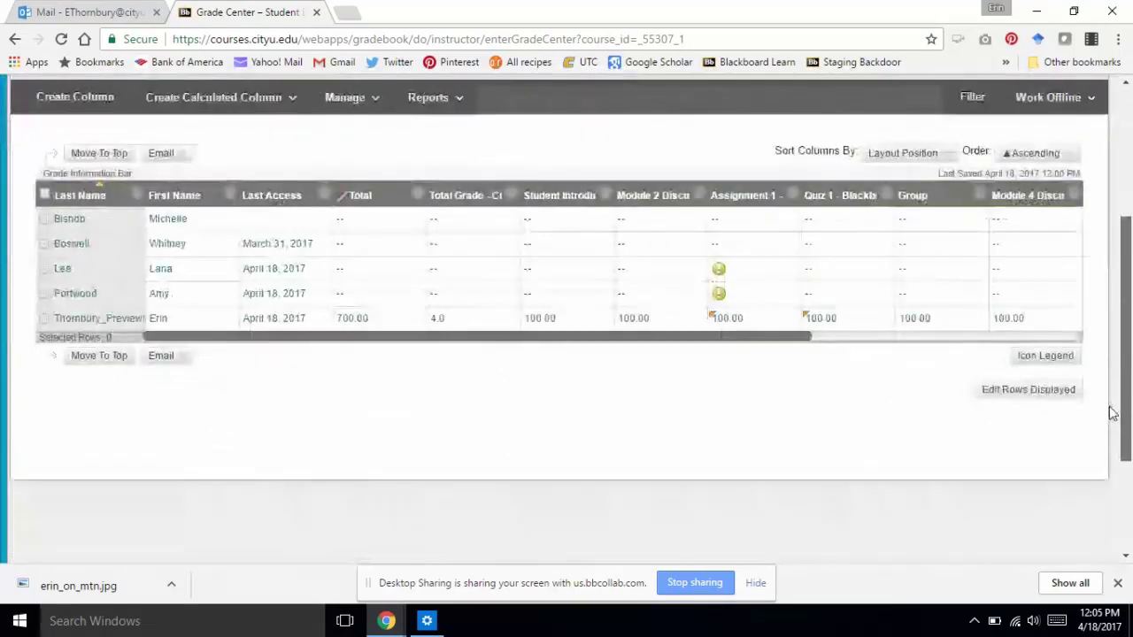
drag(766, 340, 992, 354)
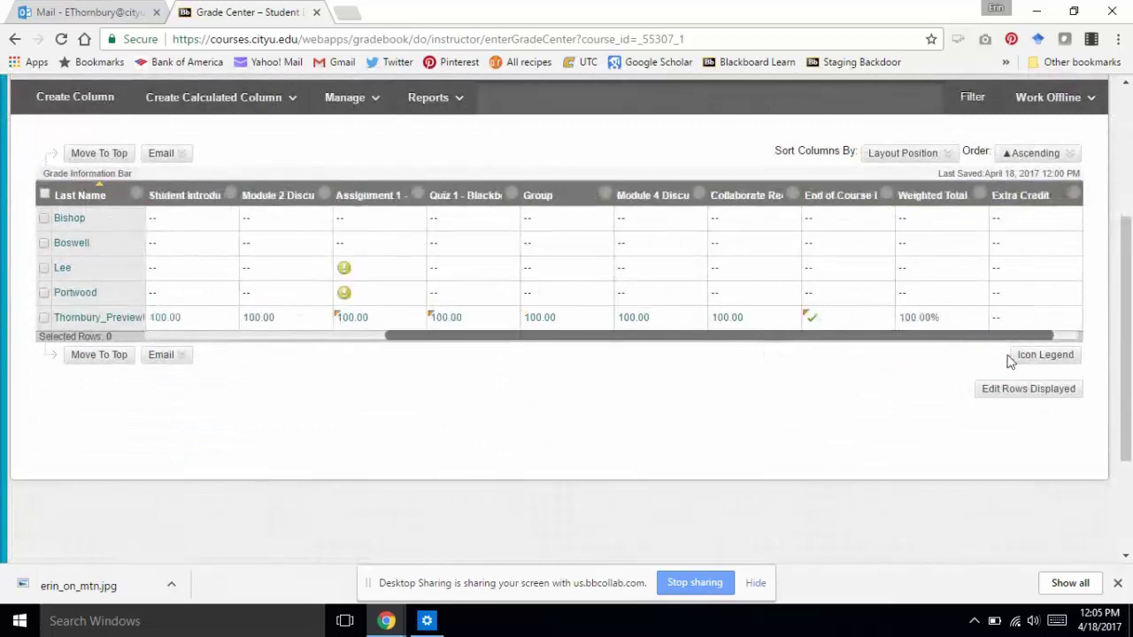
click(1012, 317)
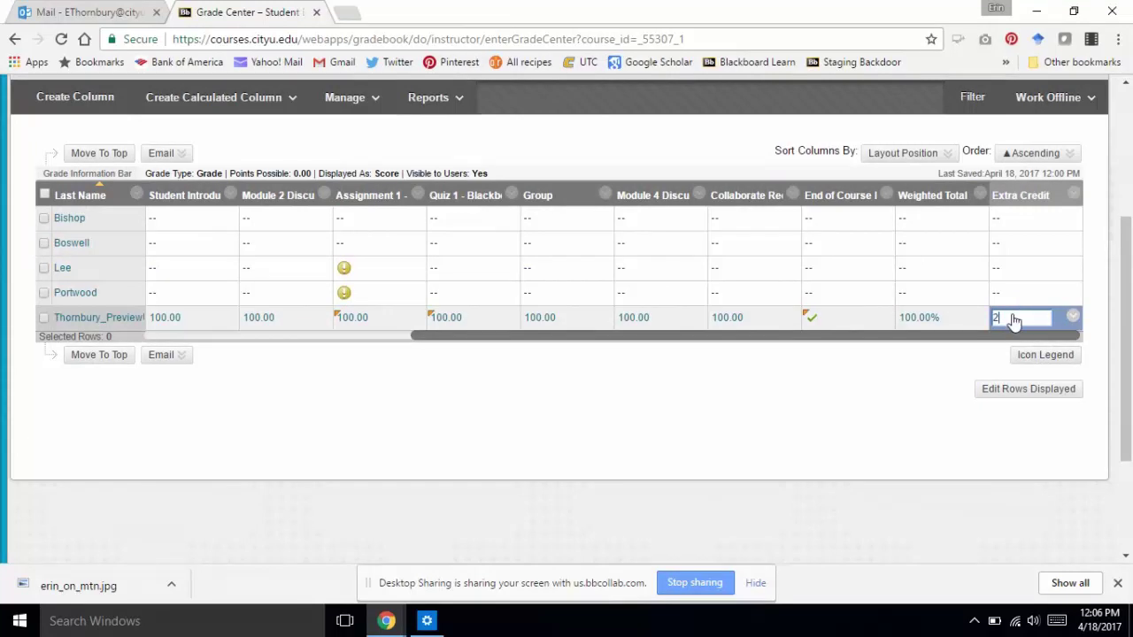
key(Return)
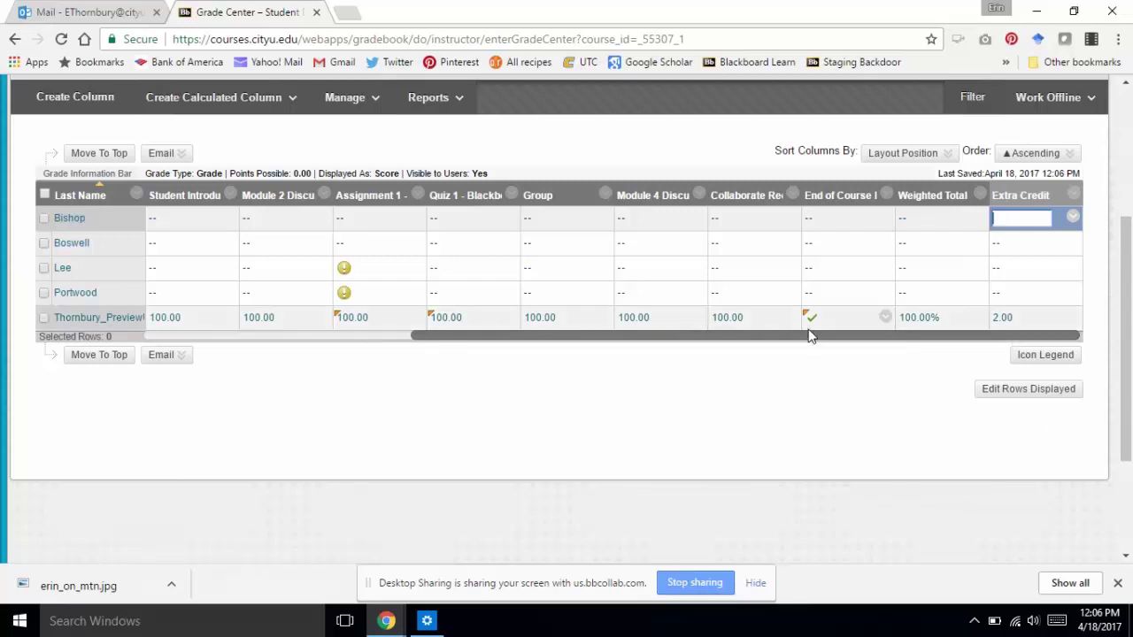
drag(812, 336, 516, 357)
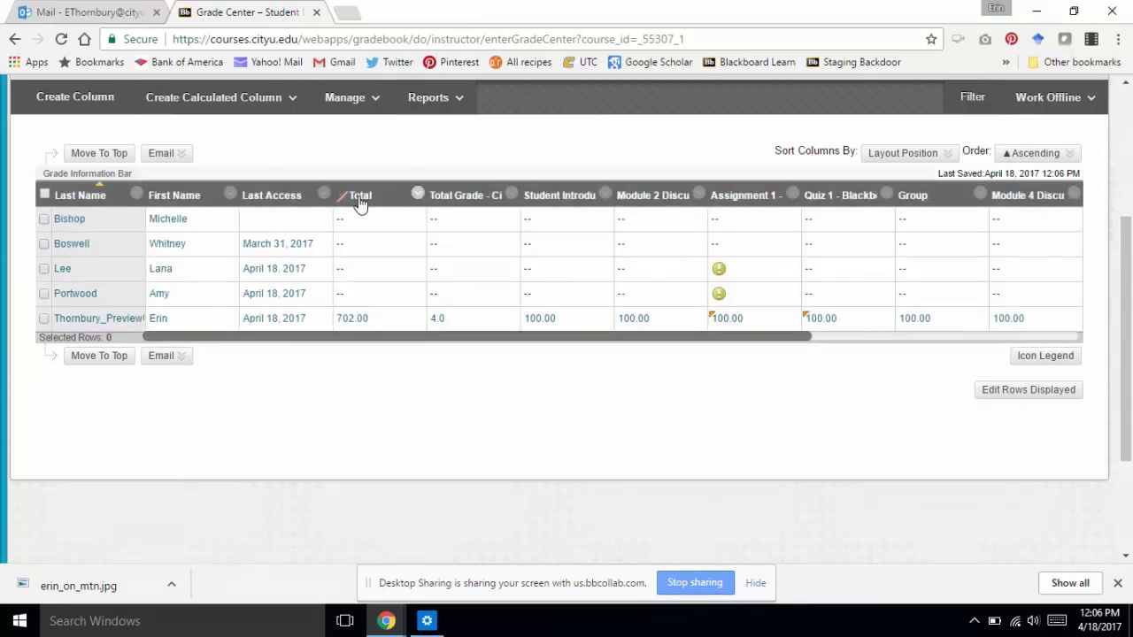
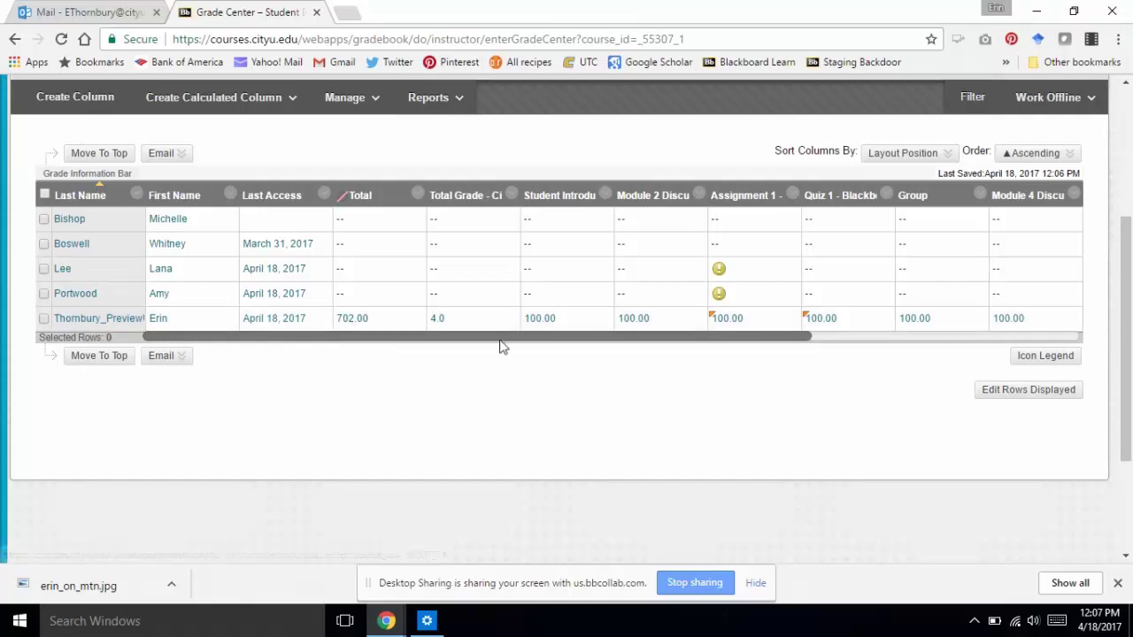
Submit learner feedback on the preview user's Extra Credit grade: "Assignment 1 - 1 extra point" and, on a new line, "Group assignment - 1 extra point."
drag(497, 347, 859, 346)
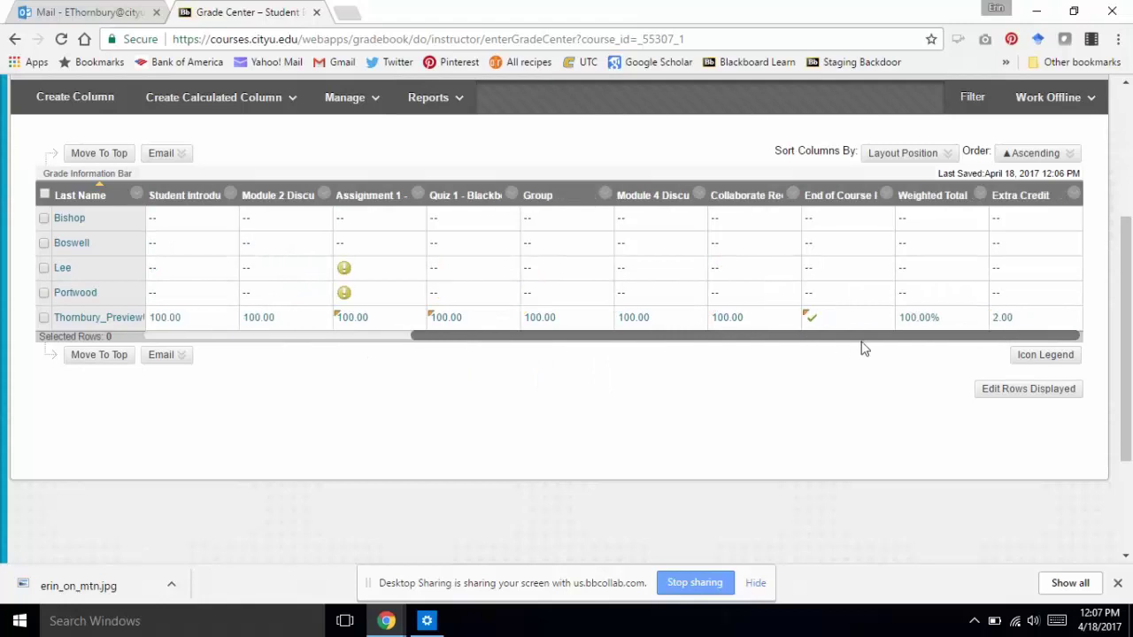
click(1073, 319)
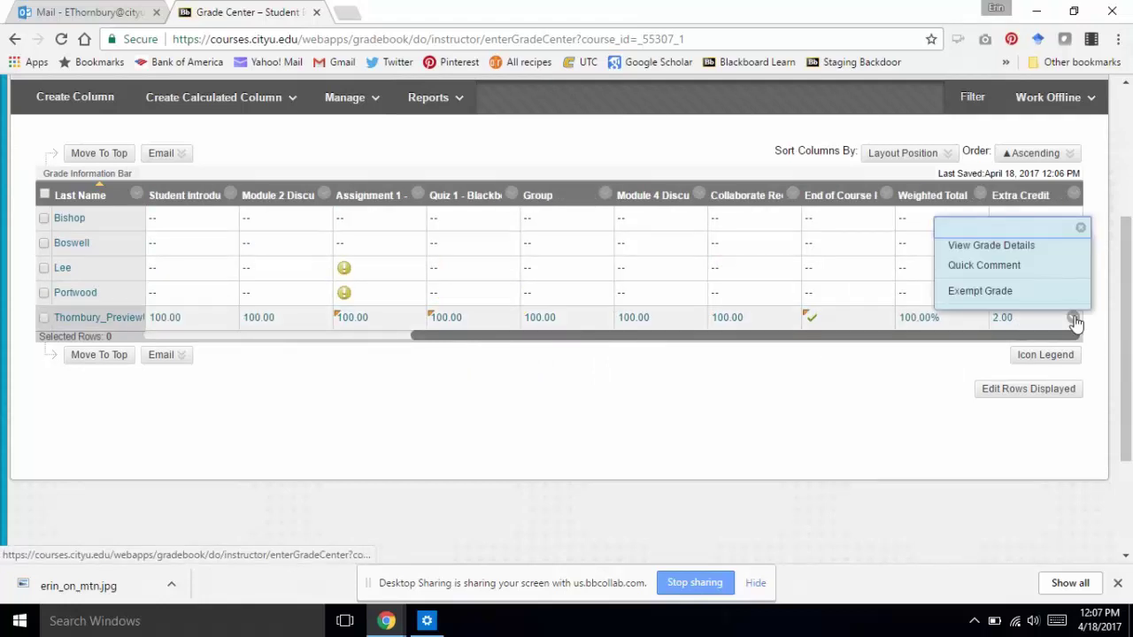
click(984, 266)
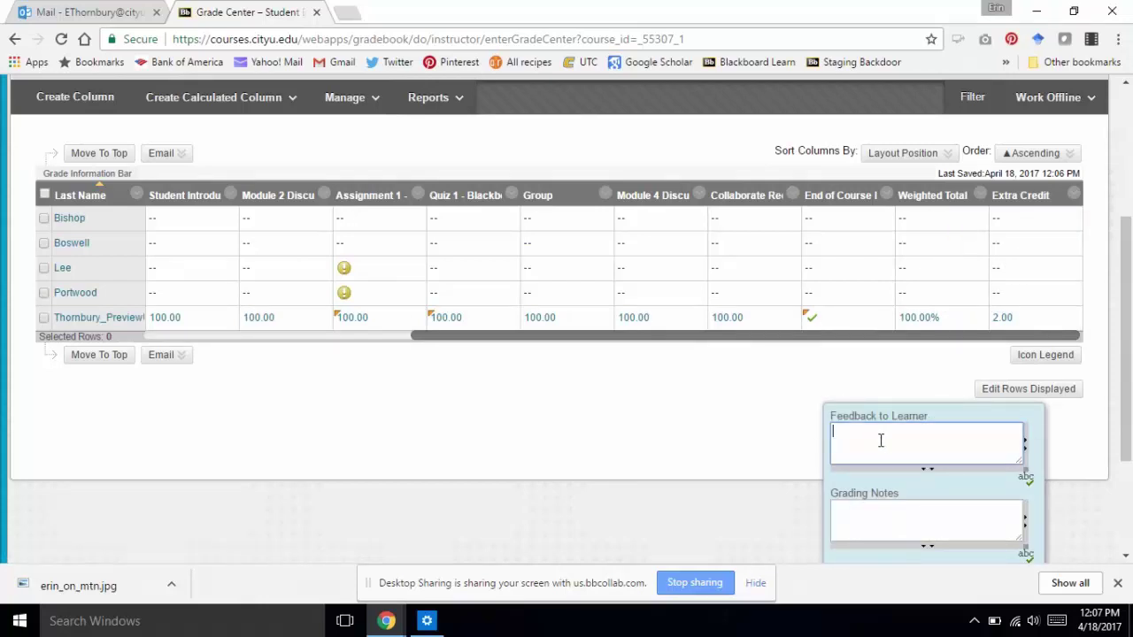
text(Assignment 1 - 1 extra poitn)
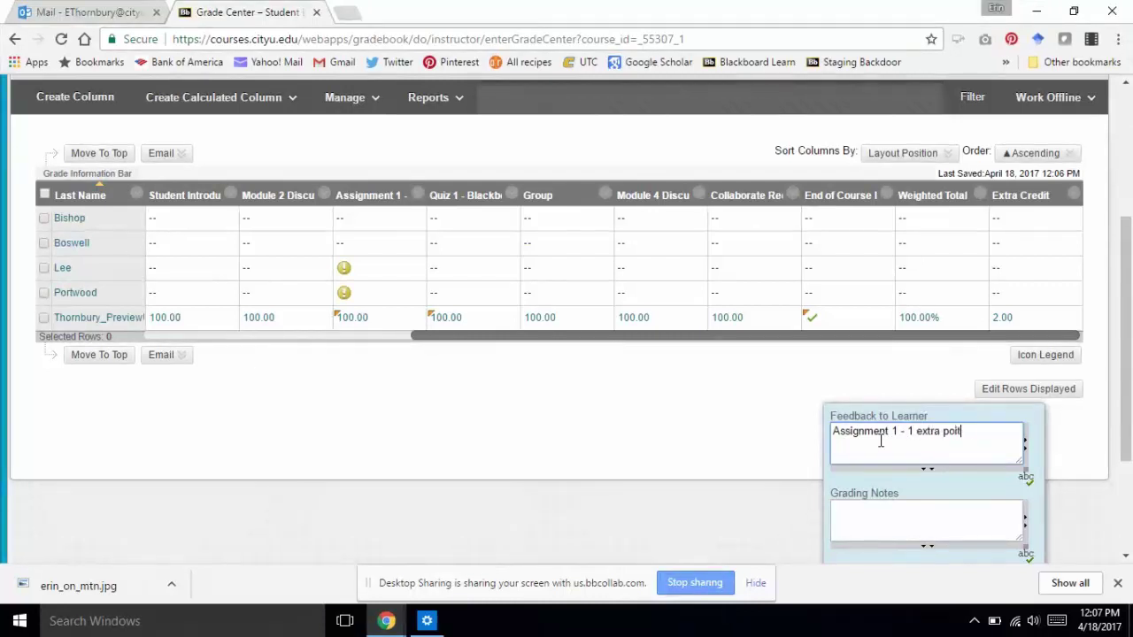
key(BackSpace)
key(BackSpace)
key(BackSpace)
text(nt)
key(Return)
text(Group assignment - 1 )
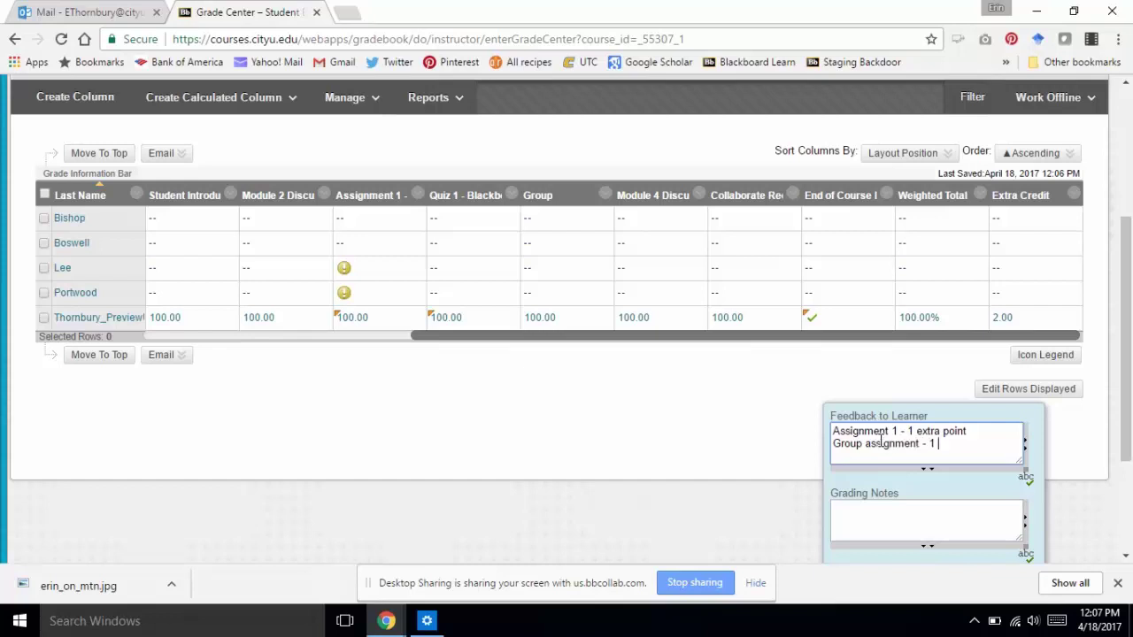
text(extra point.)
drag(1124, 460, 1114, 506)
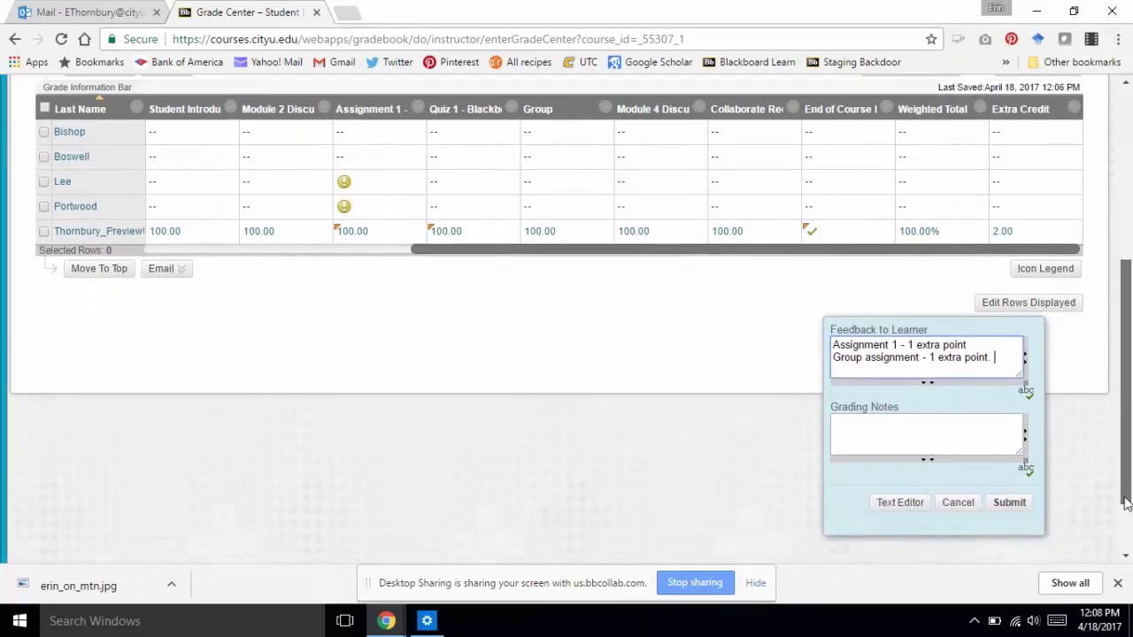
click(1009, 503)
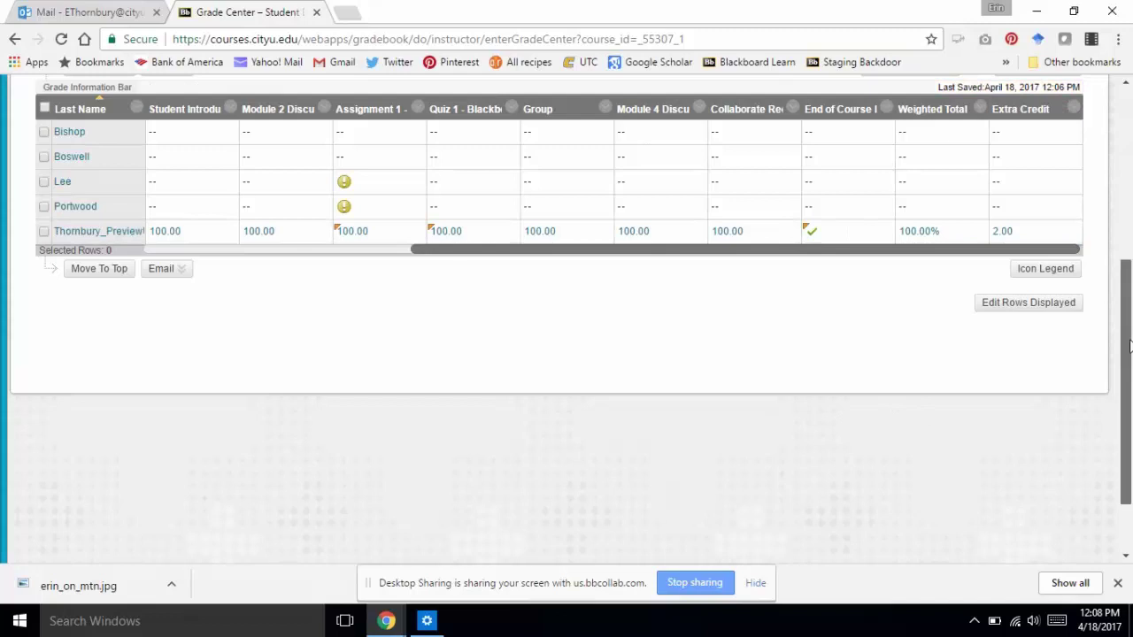
Go to the course's Announcements page, enter student preview, and open My Grades
drag(1128, 345, 1104, 198)
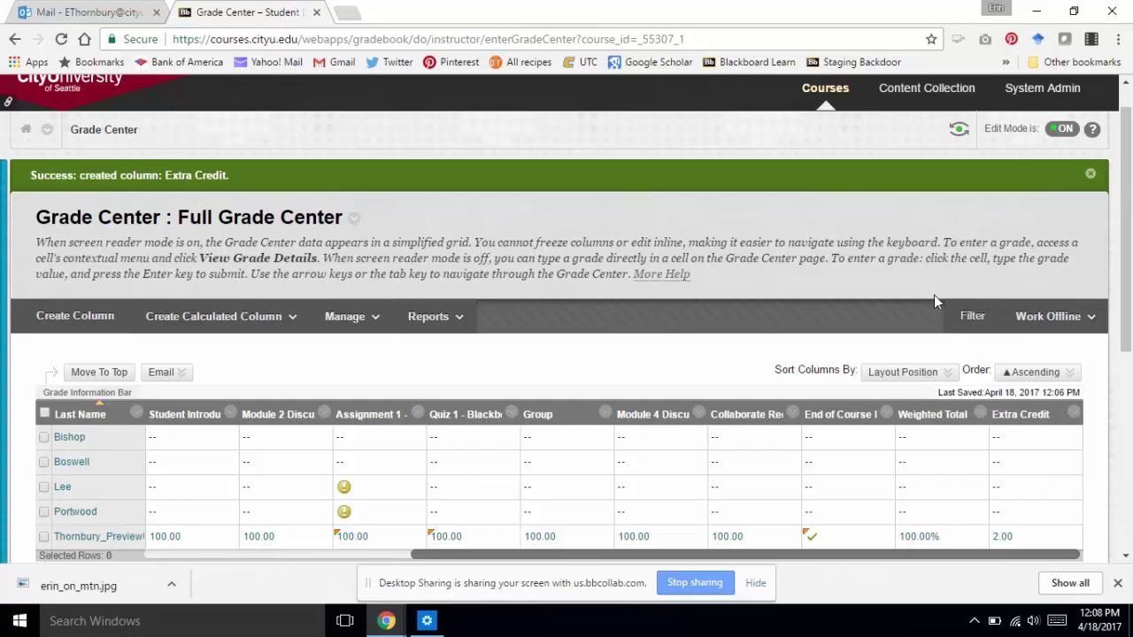
click(7, 340)
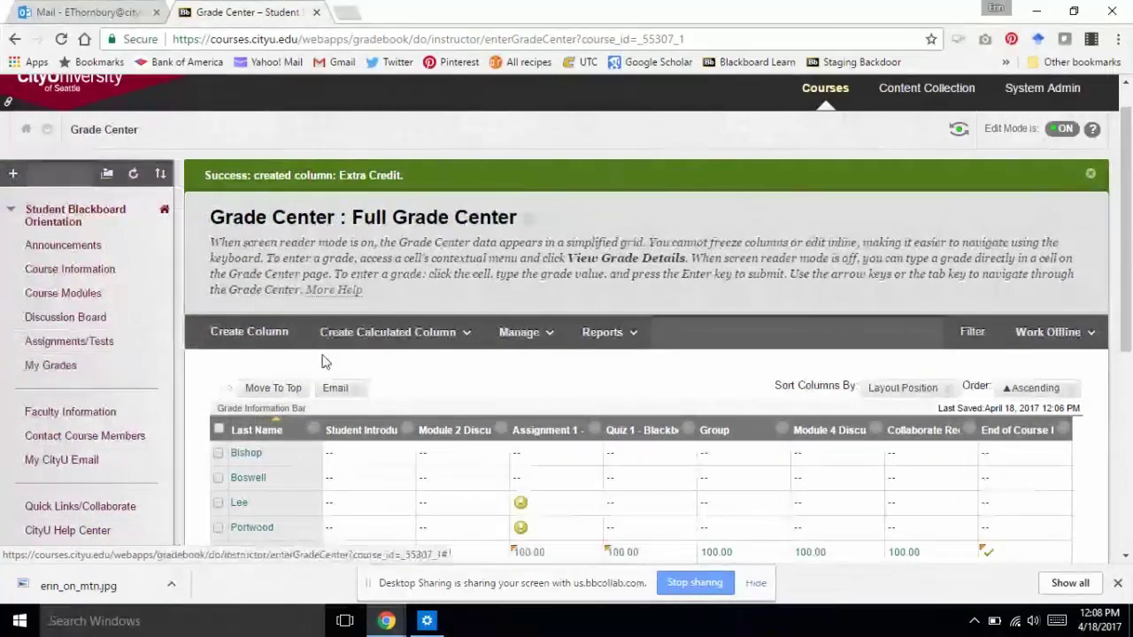
click(82, 248)
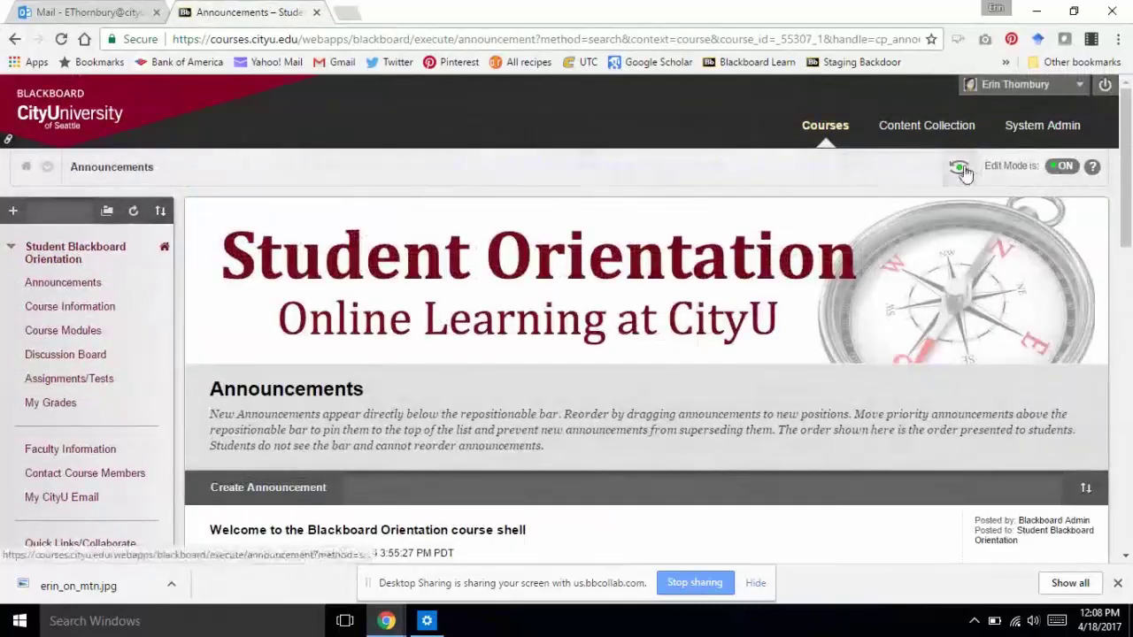
click(961, 169)
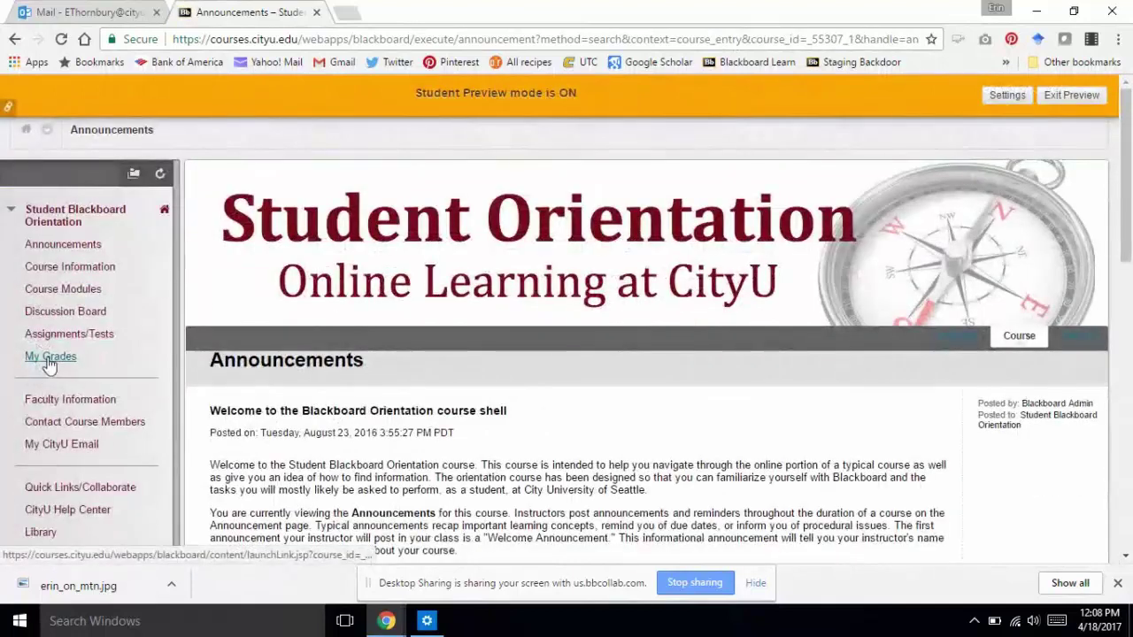
click(49, 357)
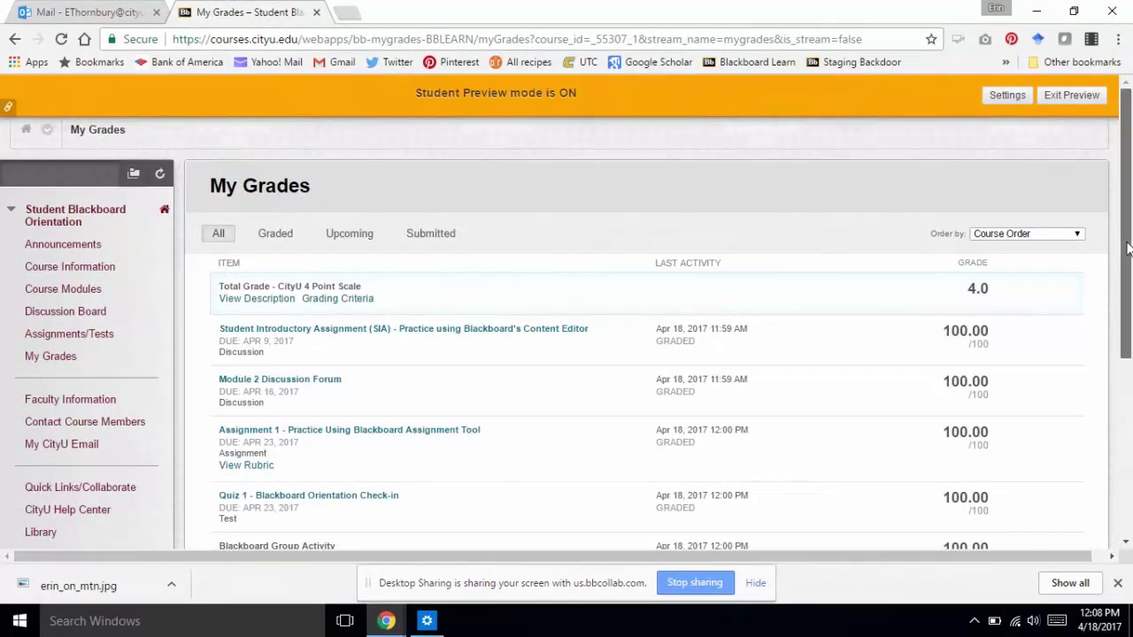
Read the feedback comment attached to the Extra Credit grade in My Grades, then close it
scroll(1127, 249, down, 1)
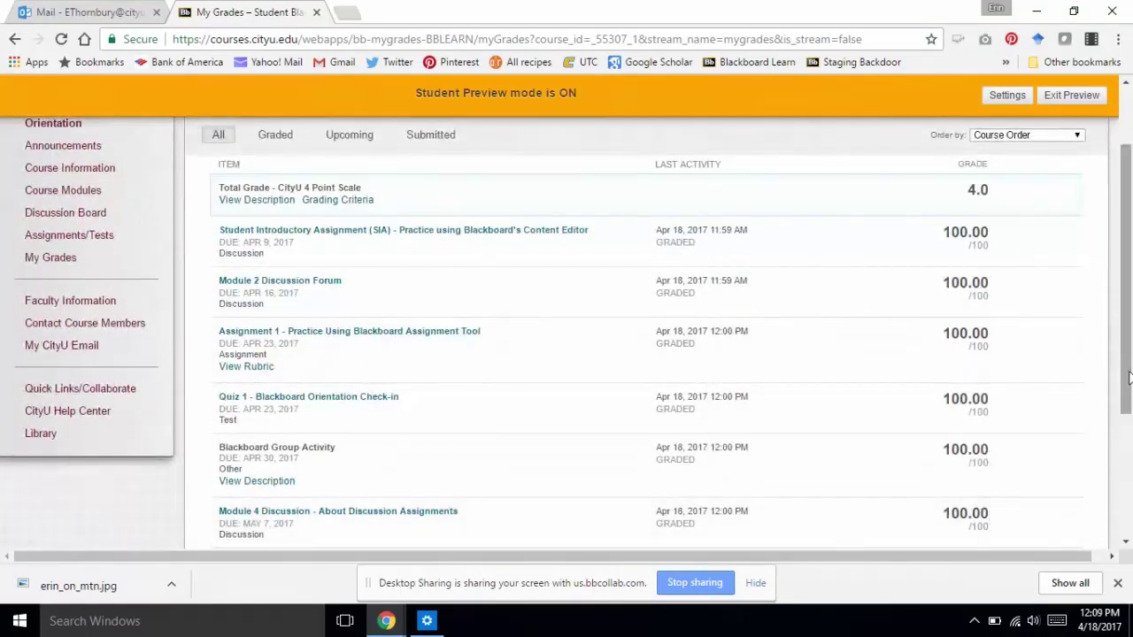
drag(1128, 379, 1114, 505)
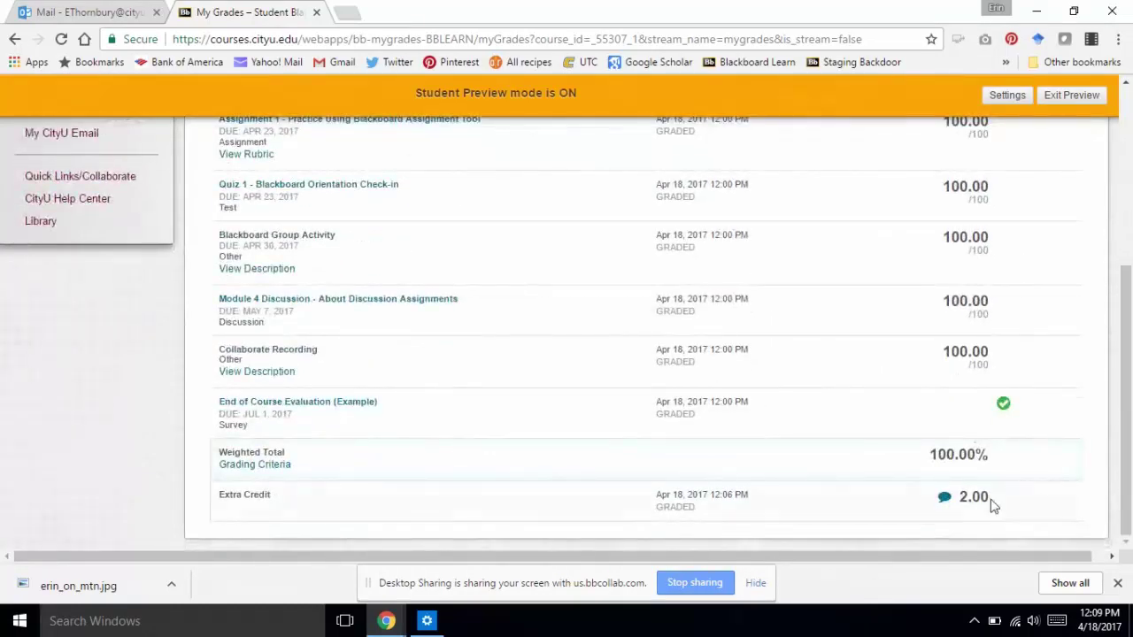
click(946, 498)
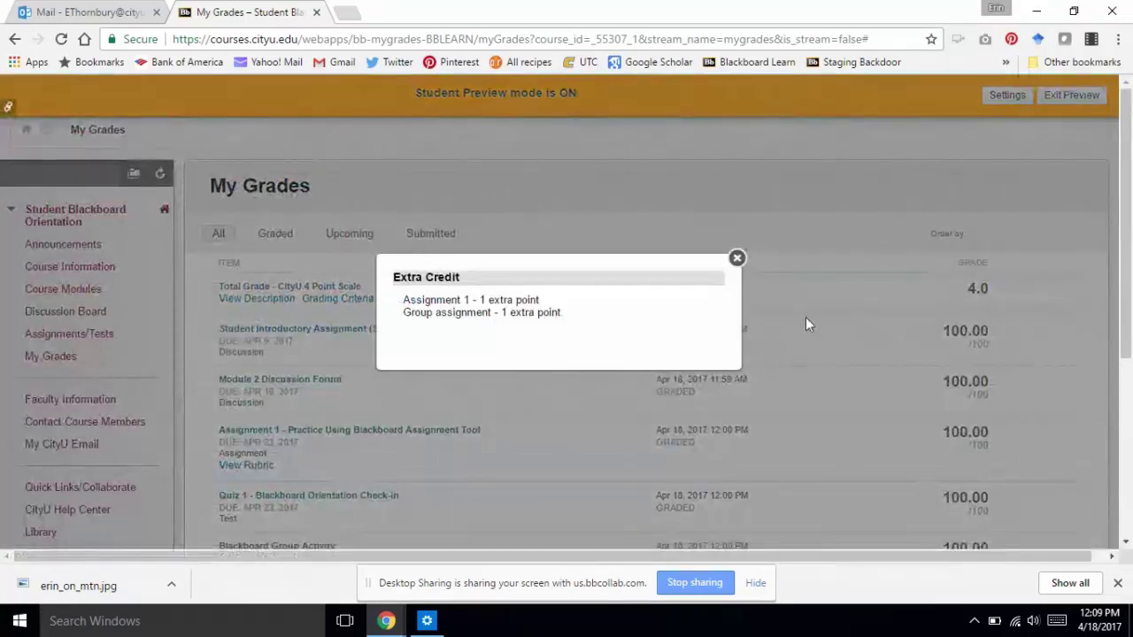
click(736, 258)
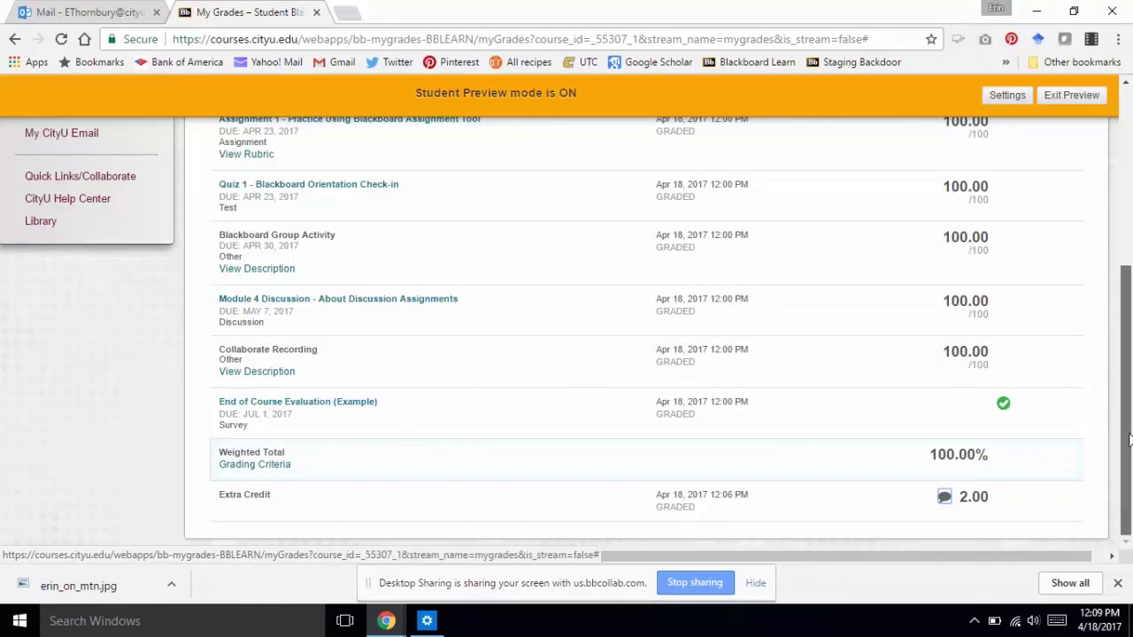
Review the ordering options for My Grades without choosing another order, and look over the graded items
drag(1128, 440, 1126, 298)
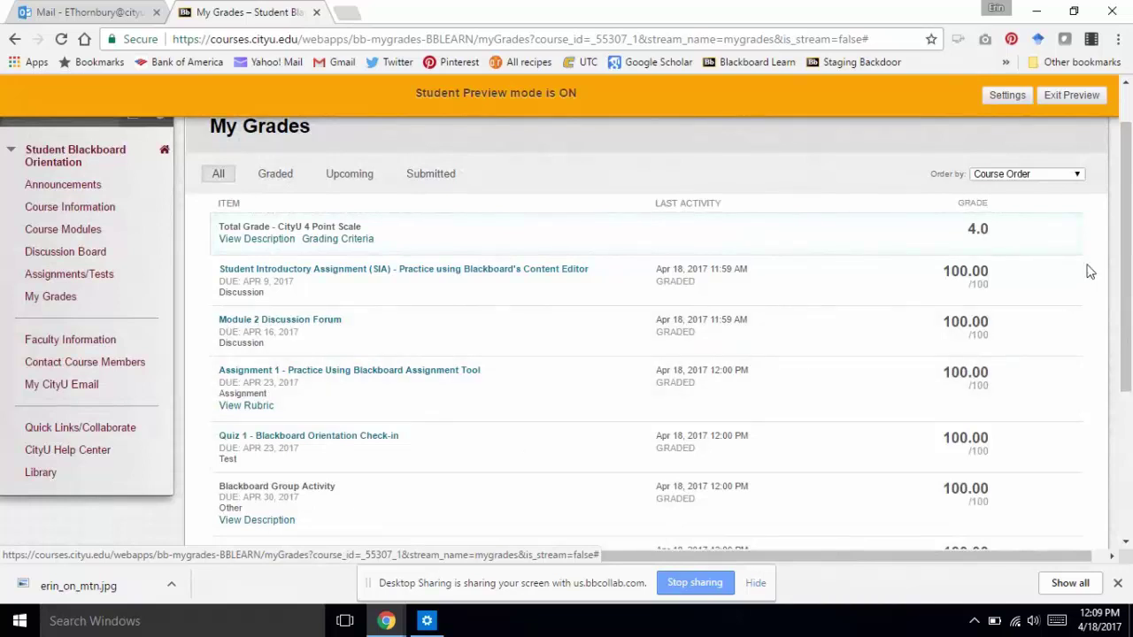
click(1066, 175)
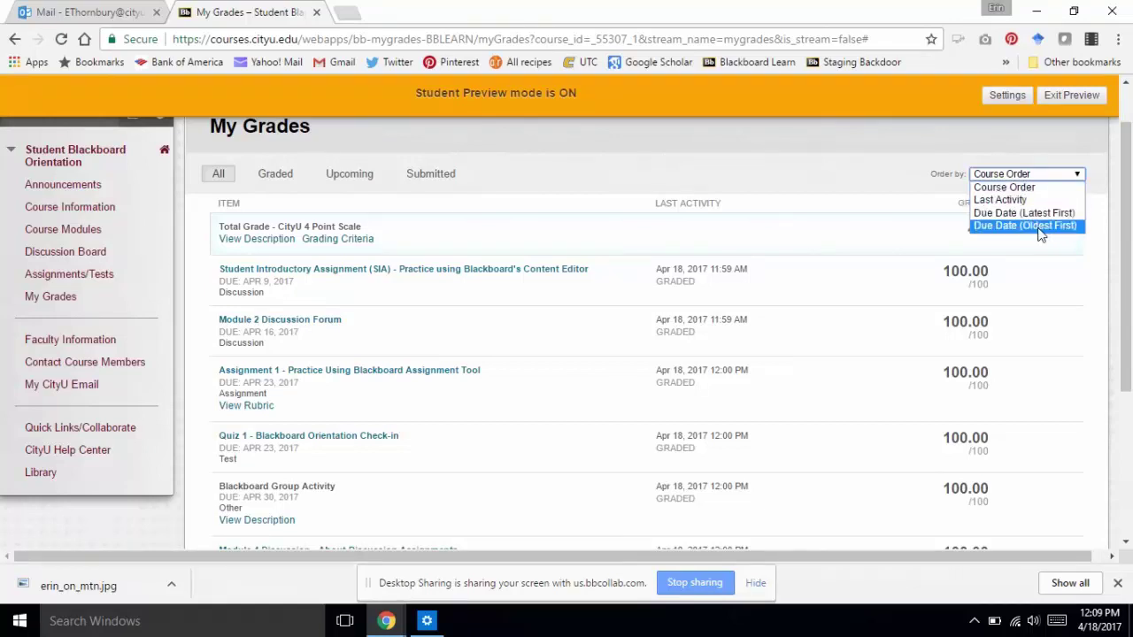
click(883, 195)
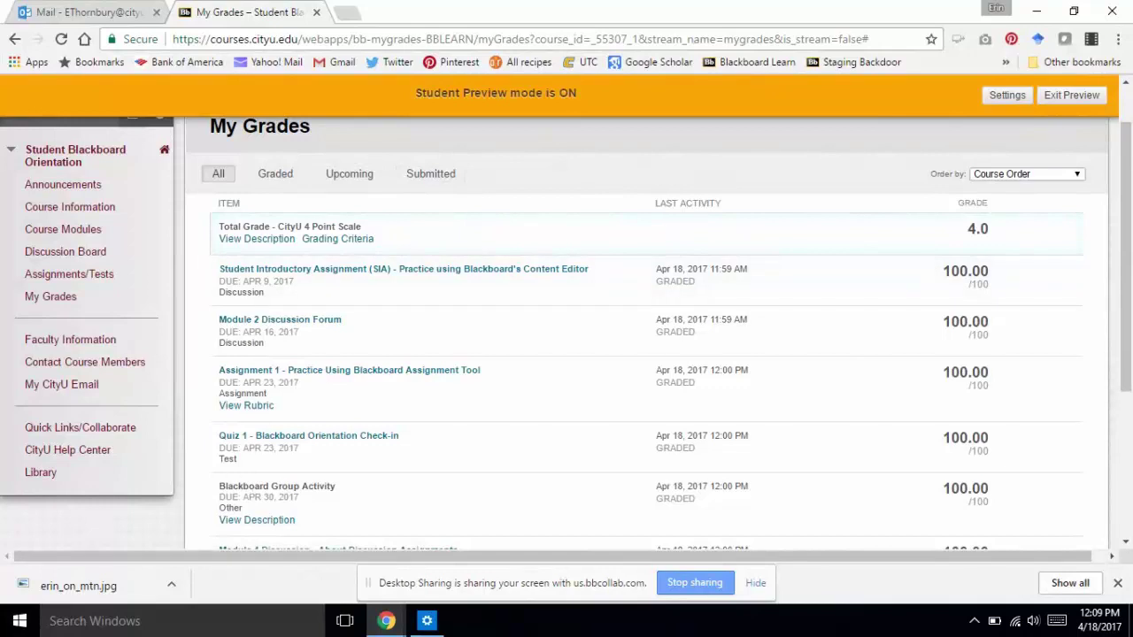
scroll(1122, 314, down, 1)
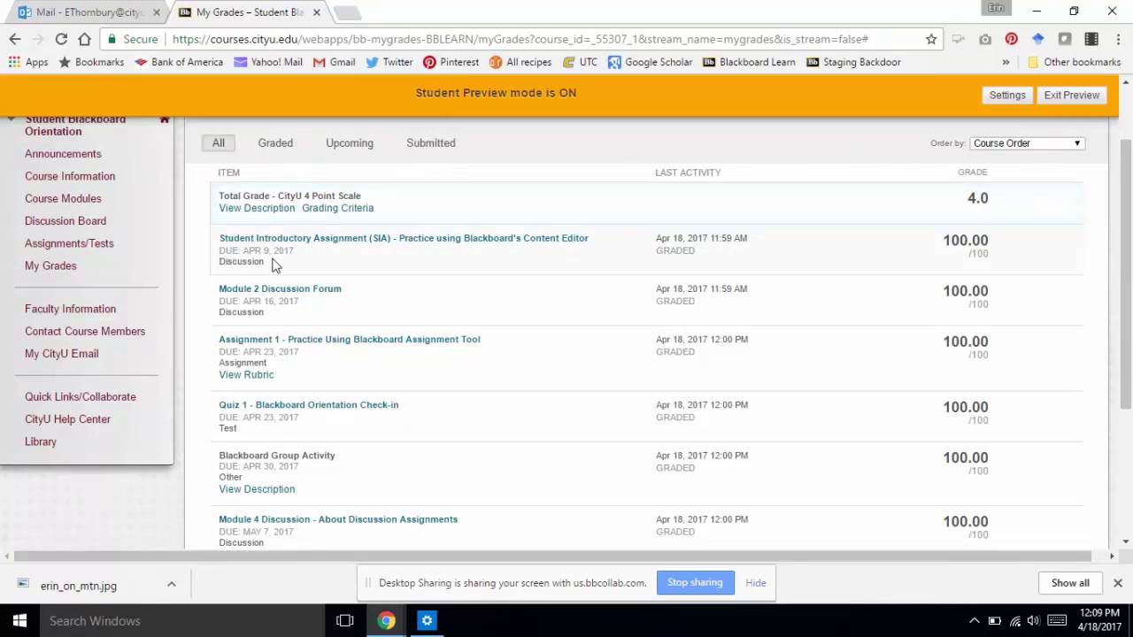
Look through the graded items in My Grades, from Total Grade down to Weighted Total and Extra Credit
scroll(287, 279, down, 1)
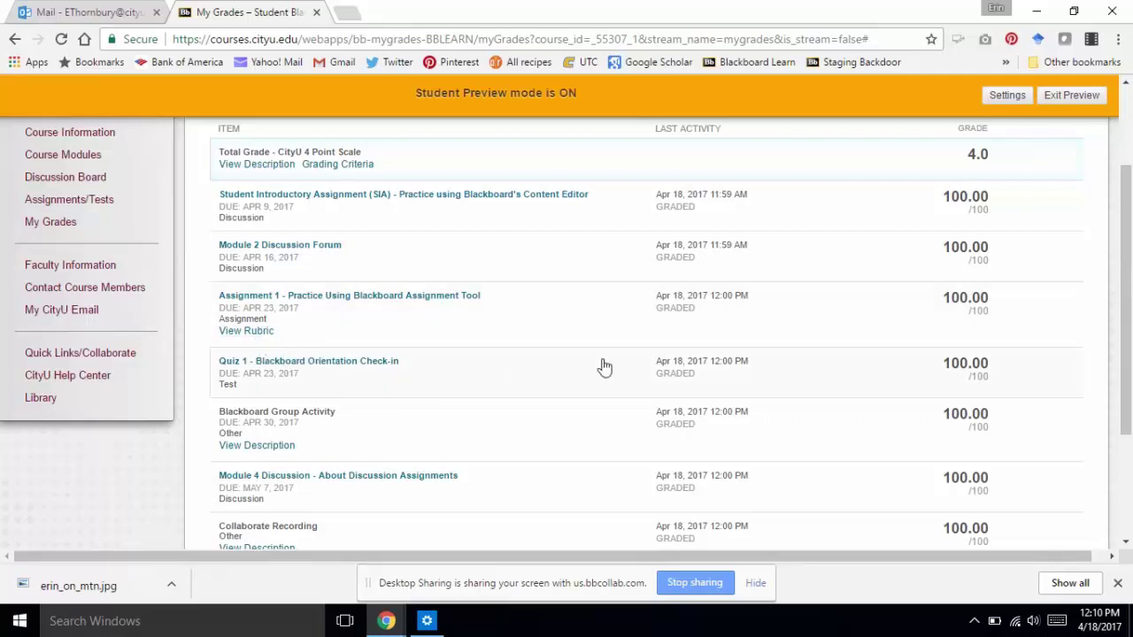
mouse_move(1128, 339)
mouse_down()
mouse_move(1128, 425)
mouse_move(1127, 335)
mouse_up()
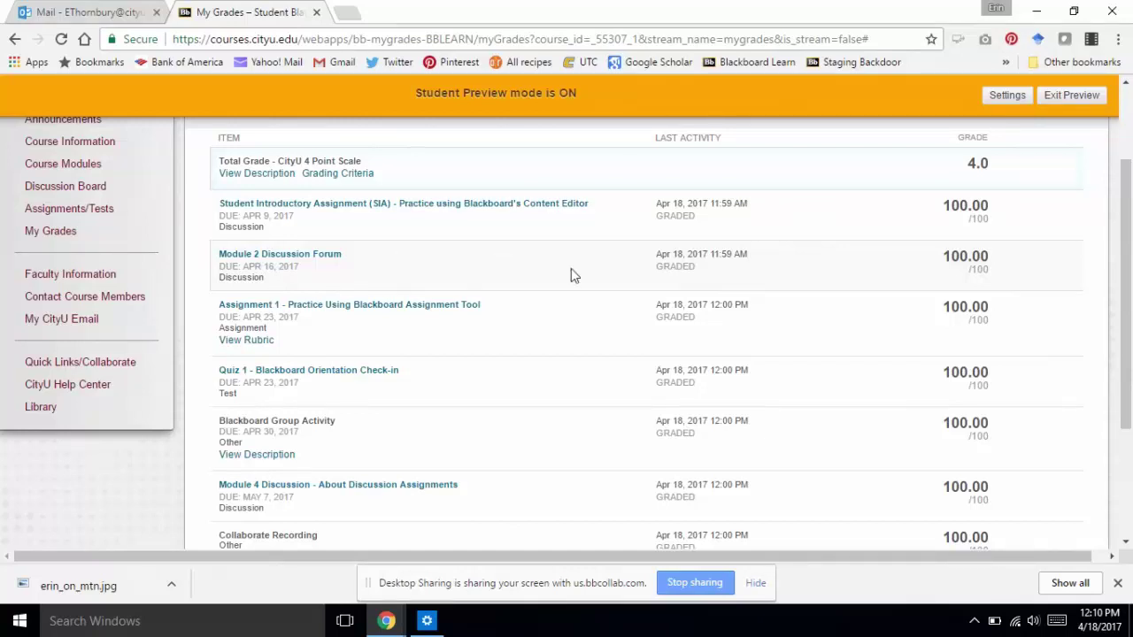
scroll(571, 276, up, 2)
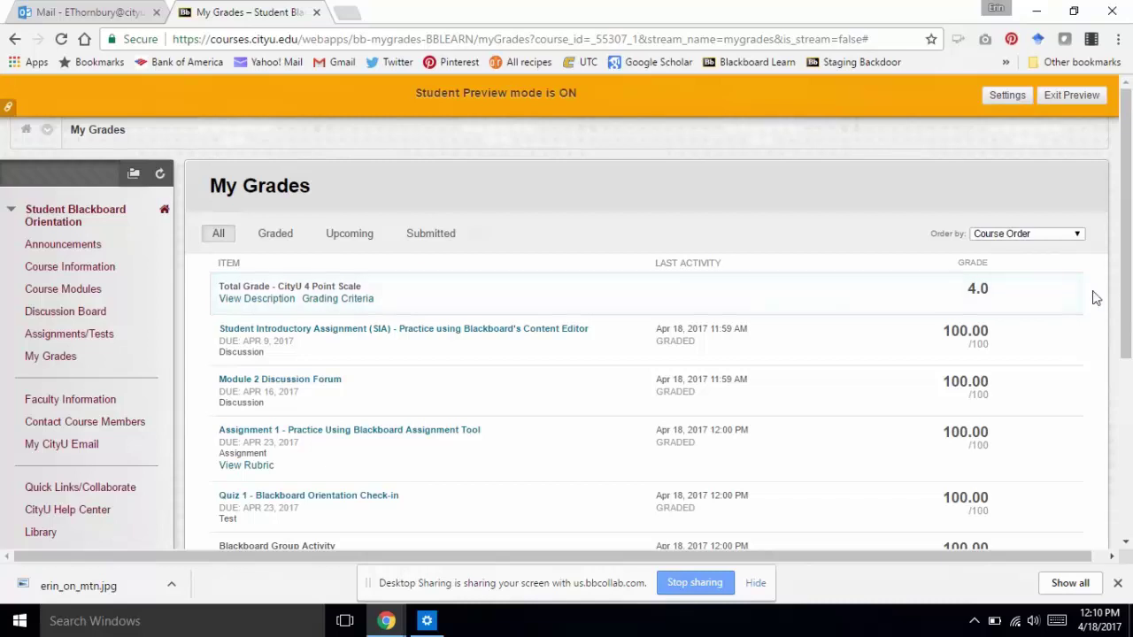
drag(1127, 304, 1117, 495)
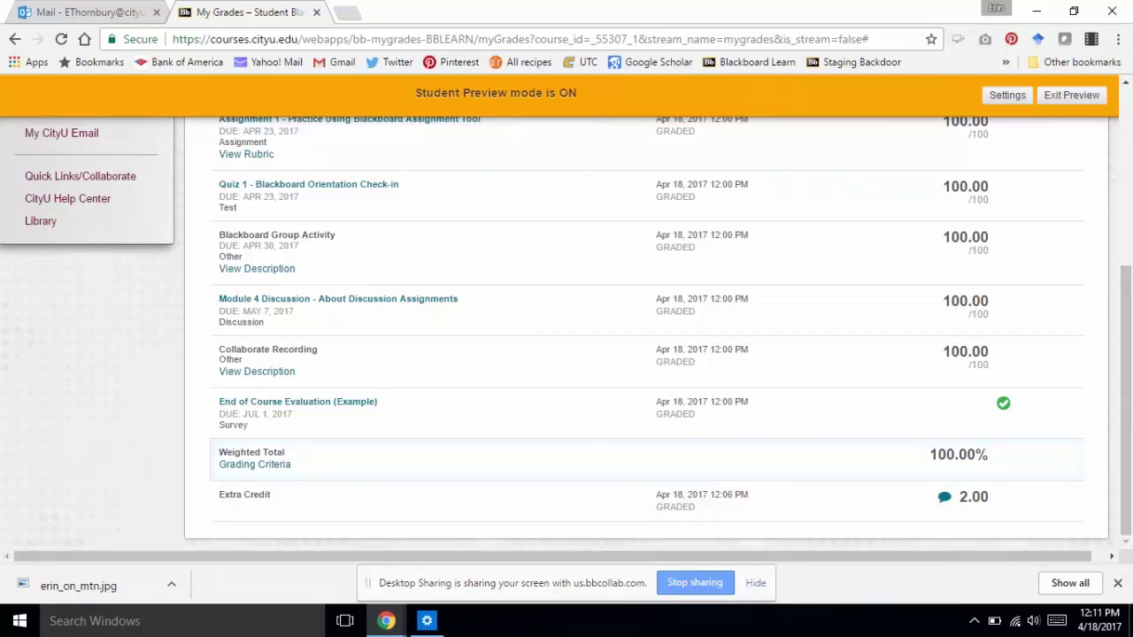
scroll(1126, 518, up, 3)
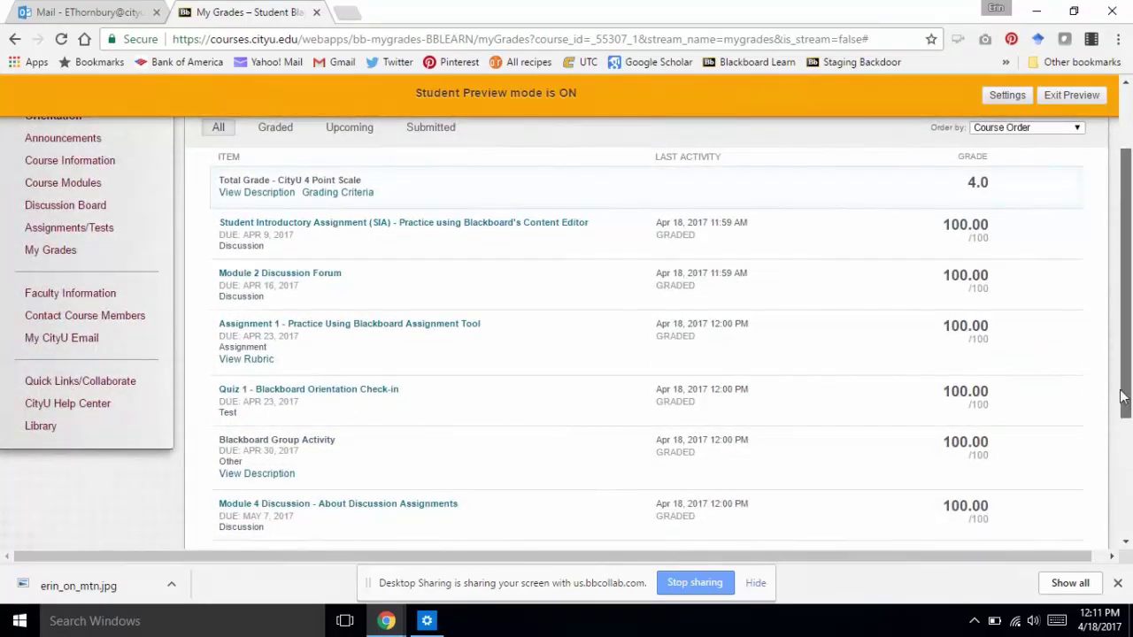
View the rubric attached to Assignment 1 in My Grades, close it, and open the assignment's submission history
drag(1123, 395, 1122, 498)
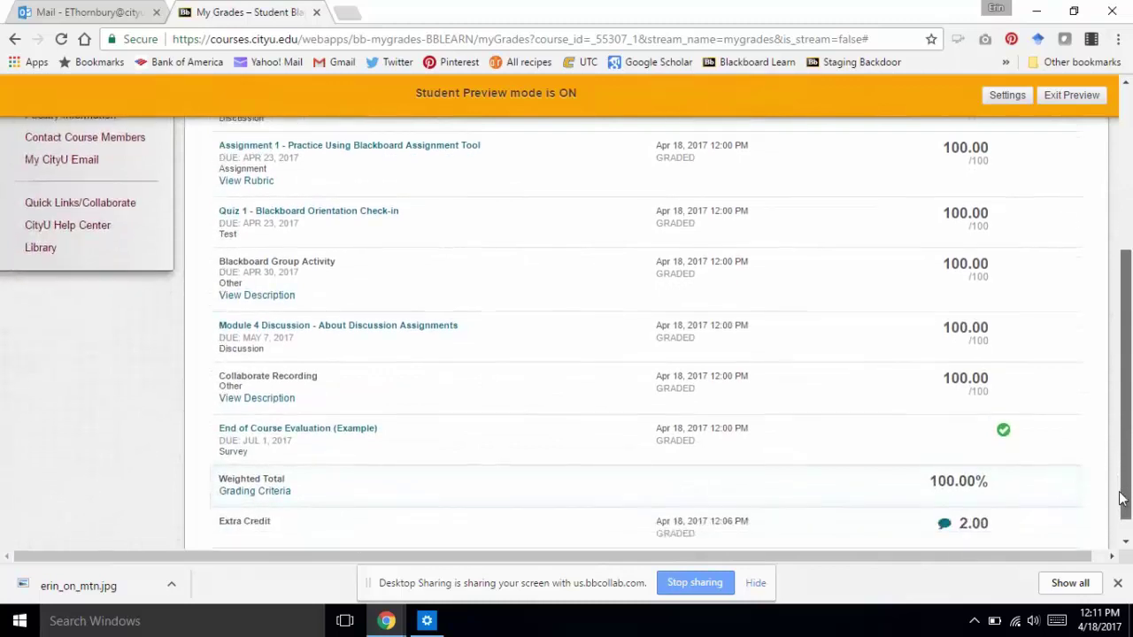
click(251, 181)
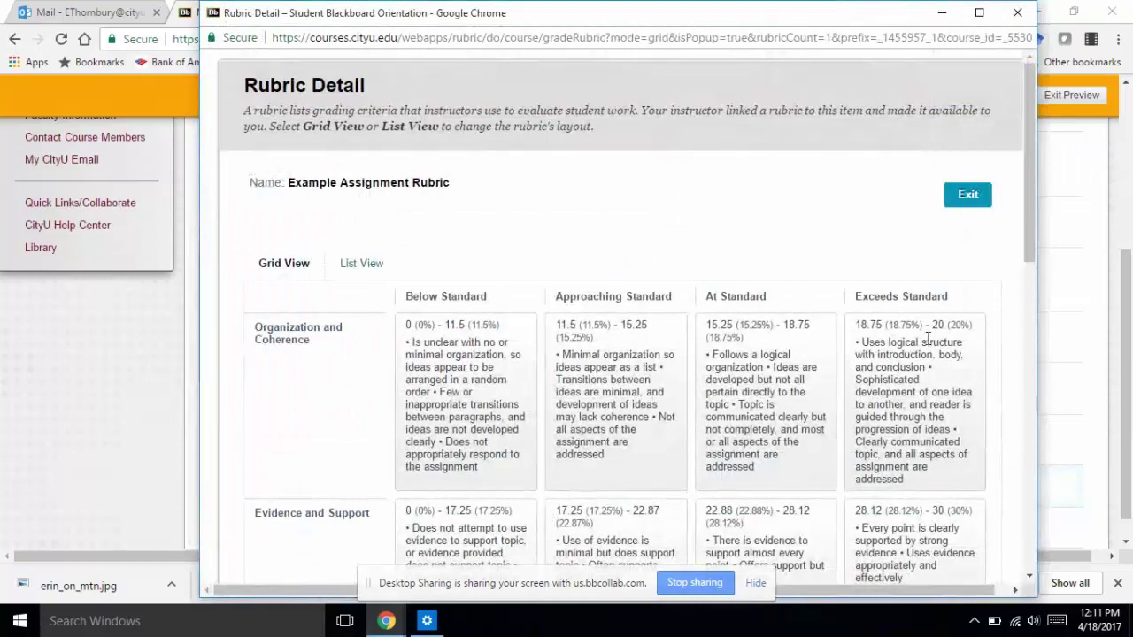
click(1017, 13)
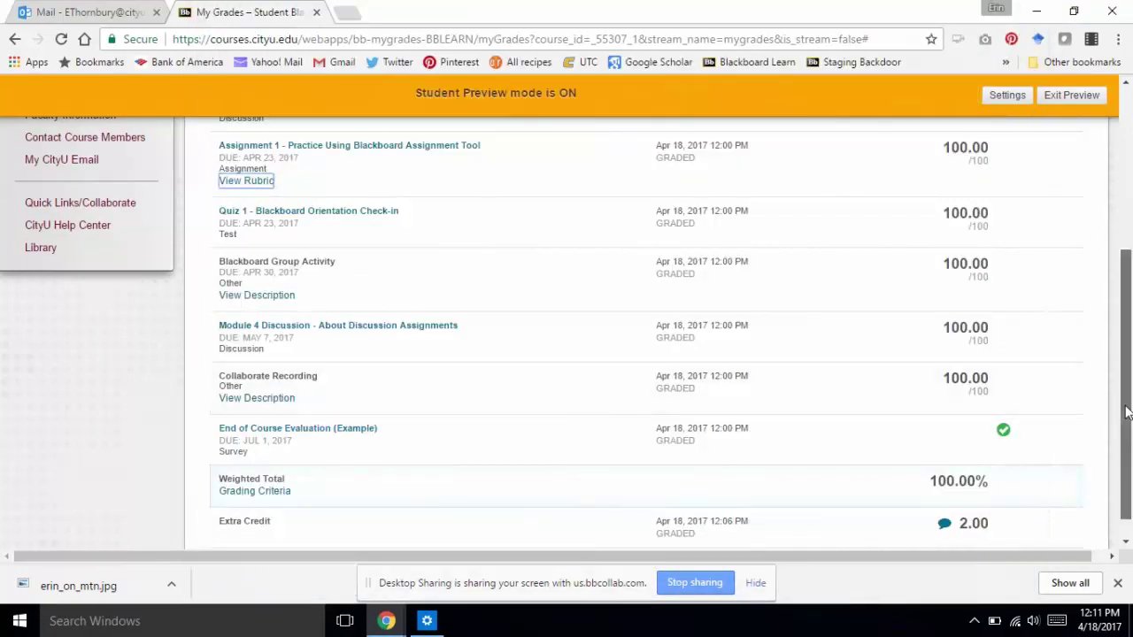
drag(1127, 411, 1126, 326)
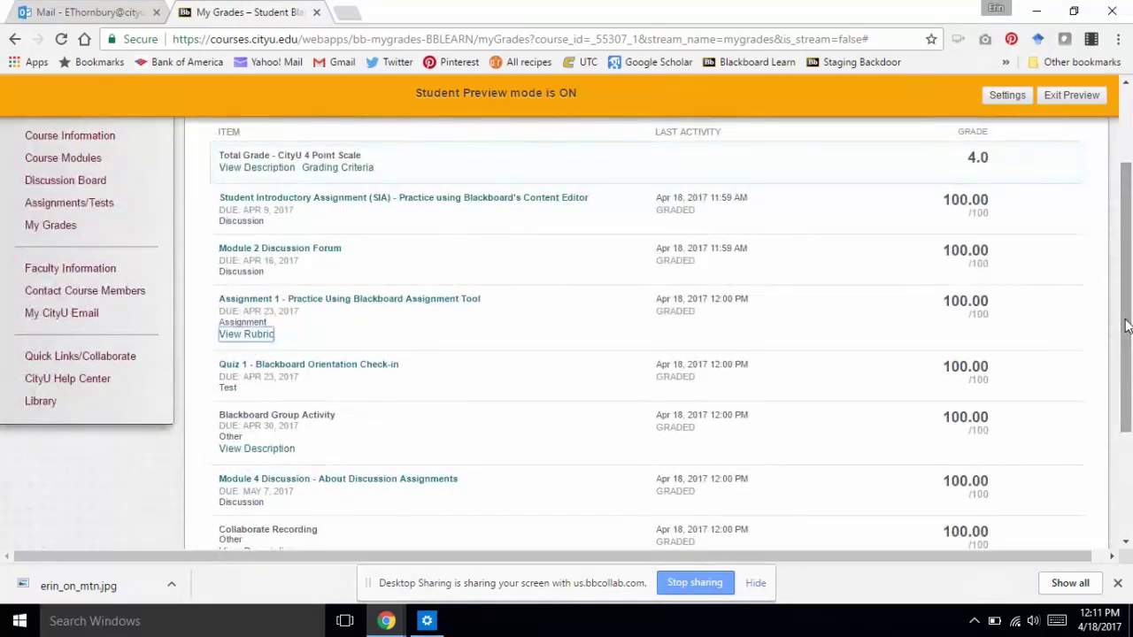
click(426, 304)
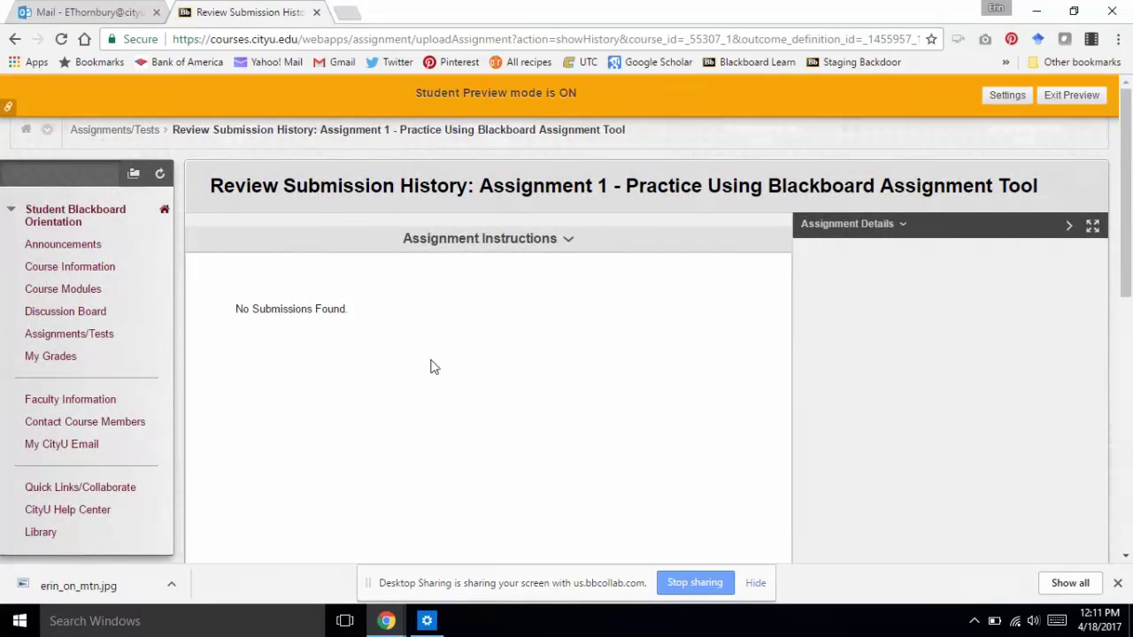
Exit student preview, keeping the preview user's data, and return to the instructor view of the course
click(1070, 94)
click(390, 316)
click(704, 466)
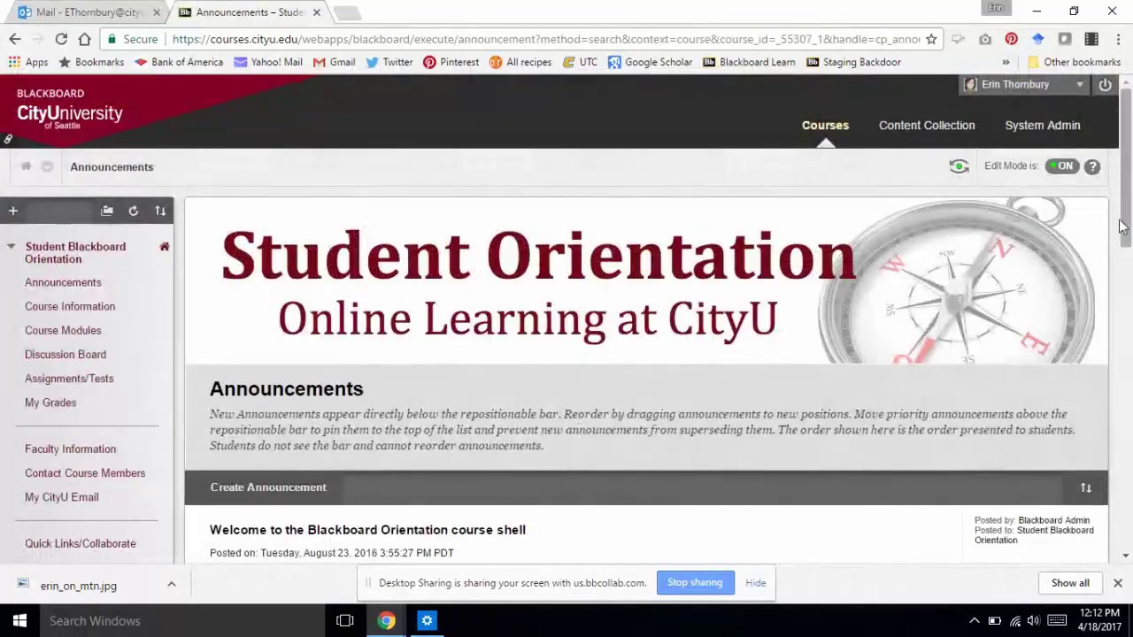
Open the first listed Assignment 1 attempt from the Needs Grading page and look over its grade, SafeAssign and submission details
drag(1119, 226, 1121, 365)
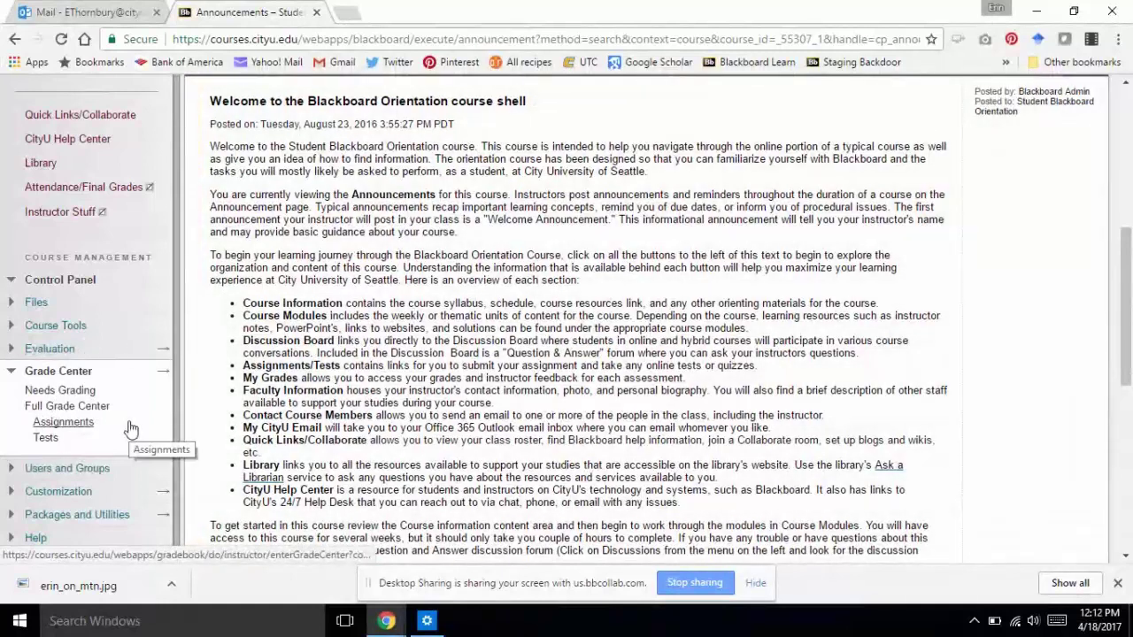
click(61, 393)
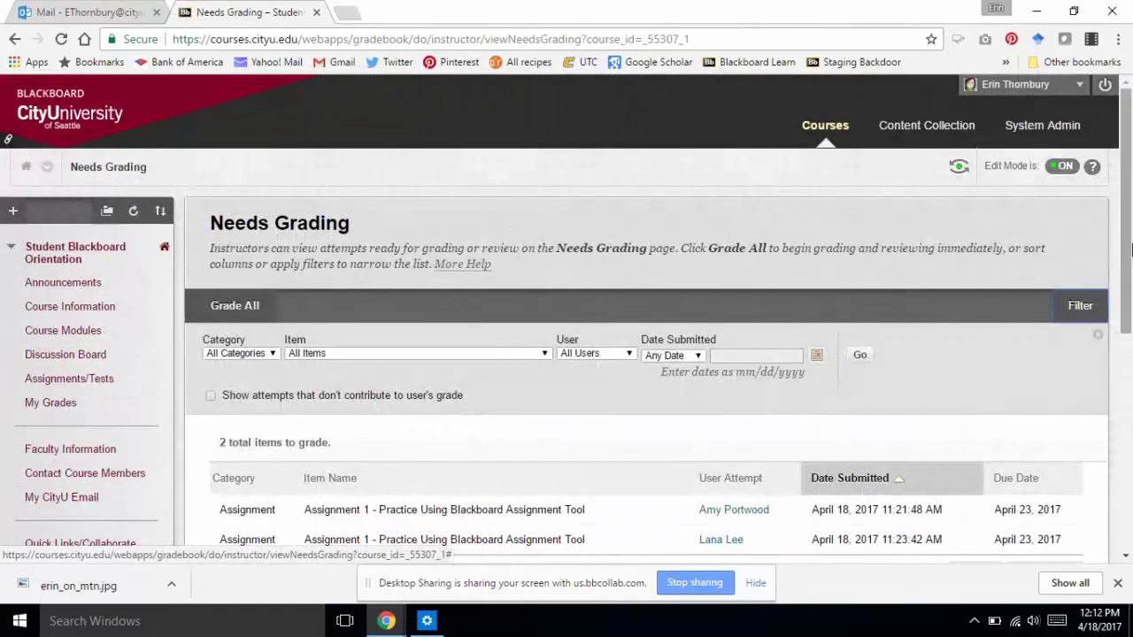
scroll(748, 330, down, 2)
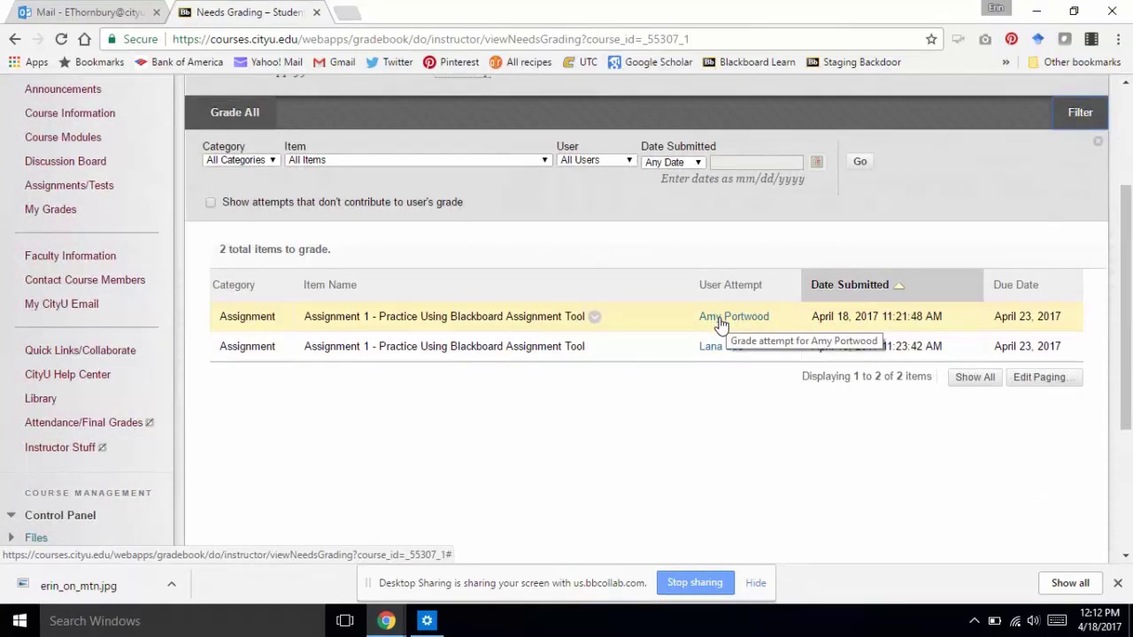
click(719, 321)
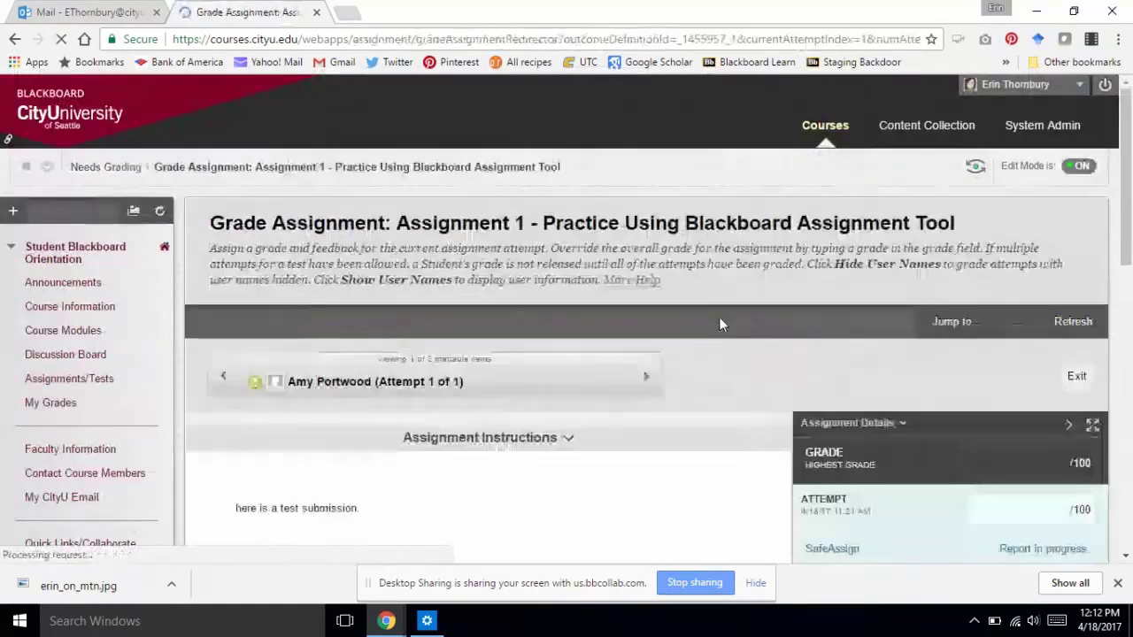
scroll(1050, 222, down, 4)
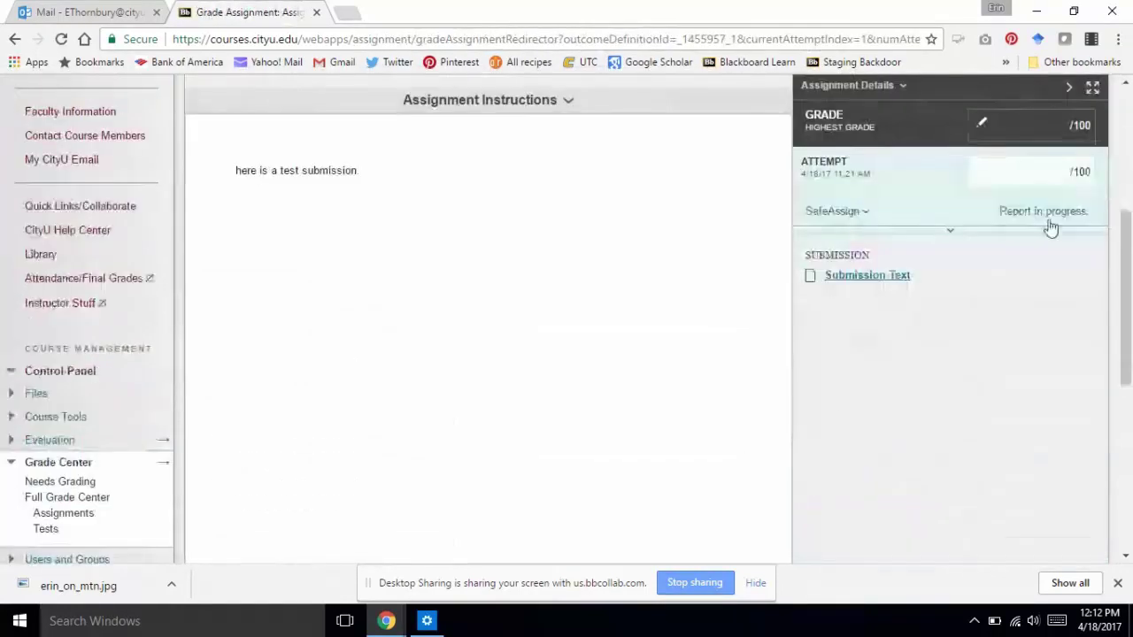
scroll(919, 345, up, 3)
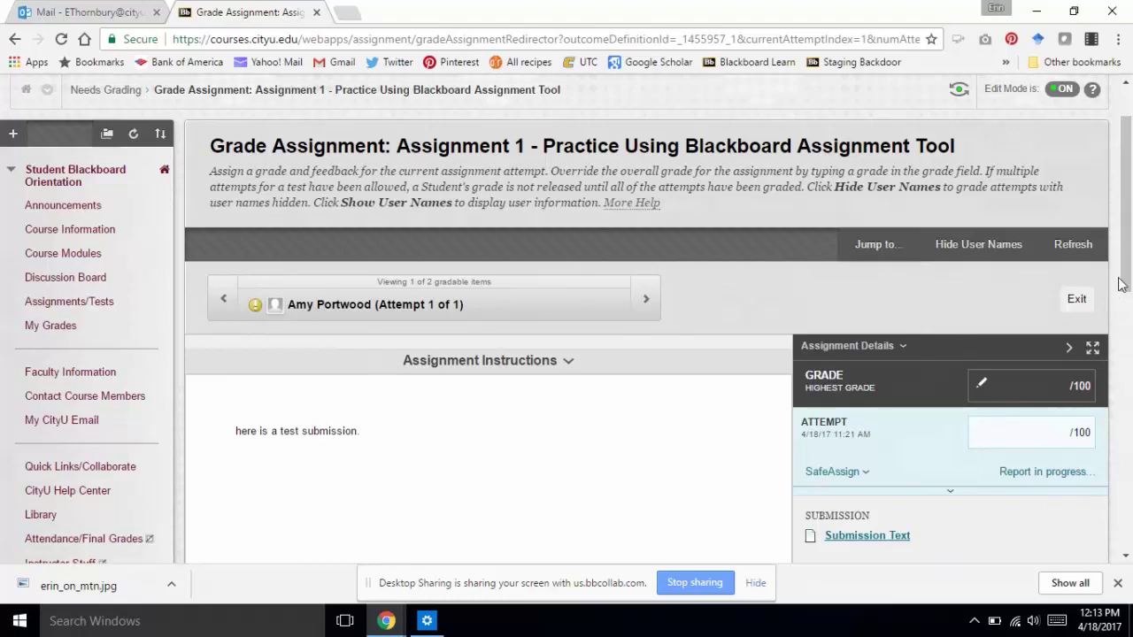
Open the Grade Center's Assignments view and review the options for an ungraded Assignment 1 attempt without choosing one
drag(1124, 283, 1126, 410)
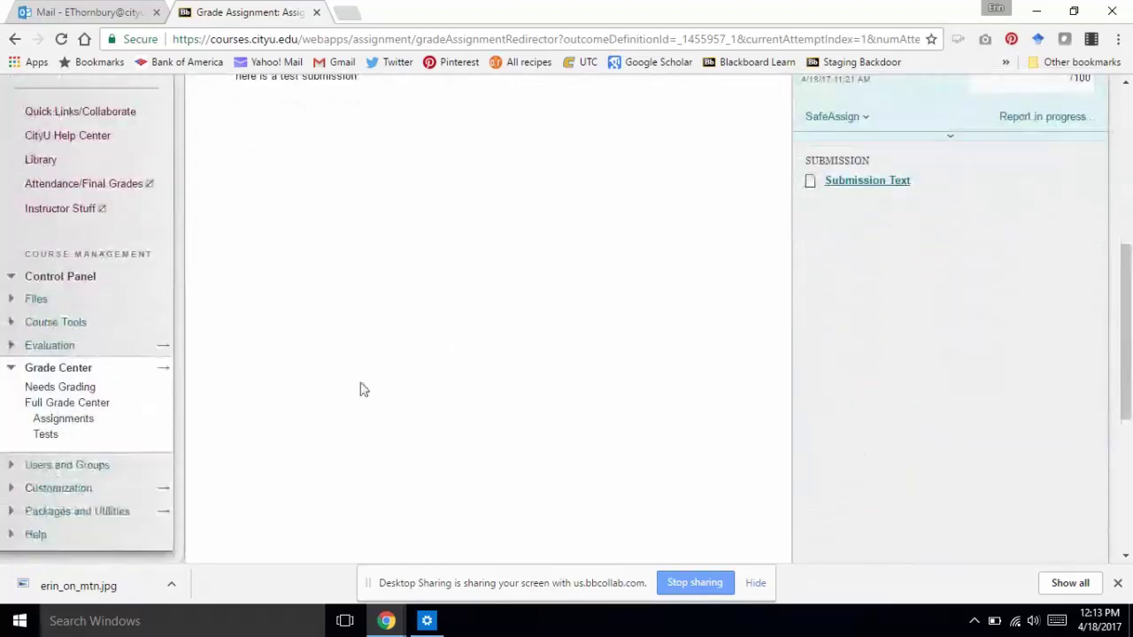
click(57, 423)
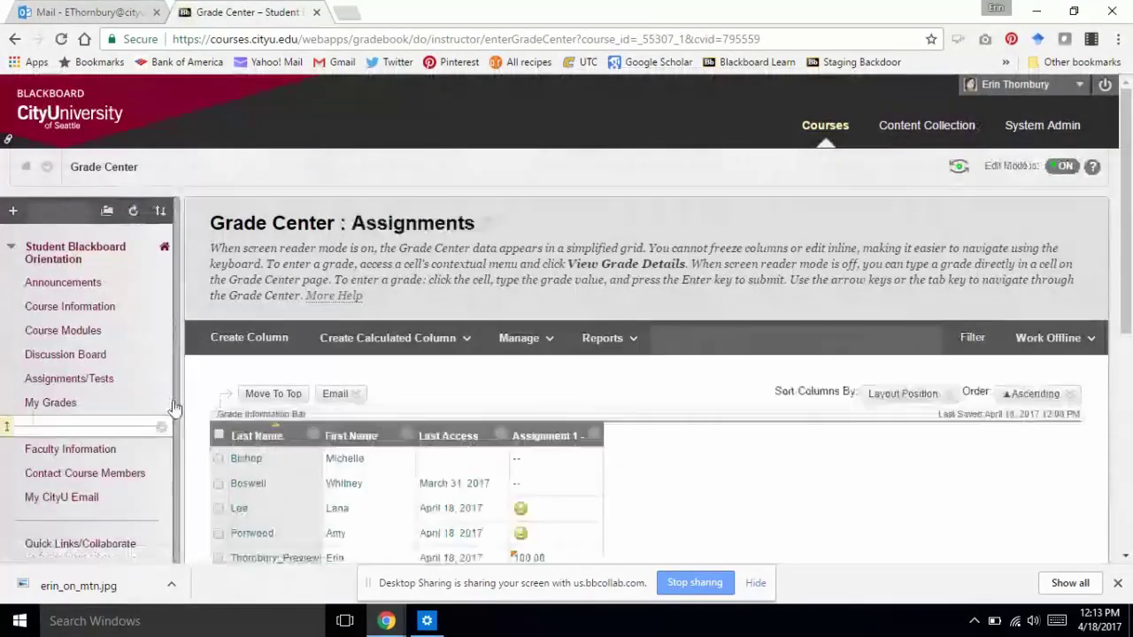
scroll(752, 377, down, 5)
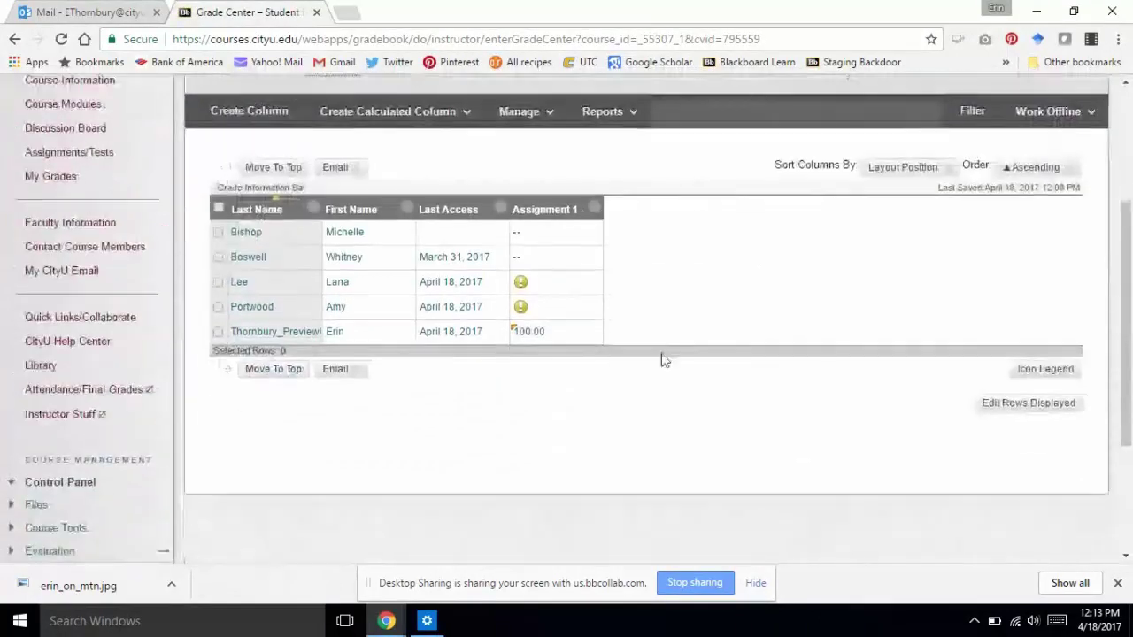
scroll(126, 434, down, 5)
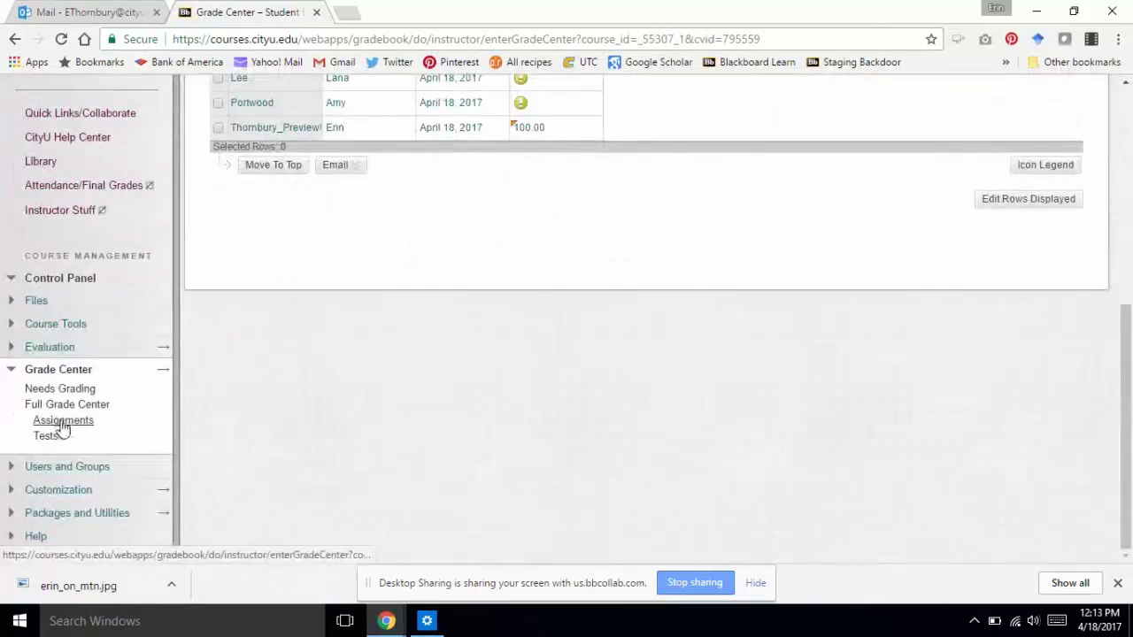
scroll(127, 395, up, 7)
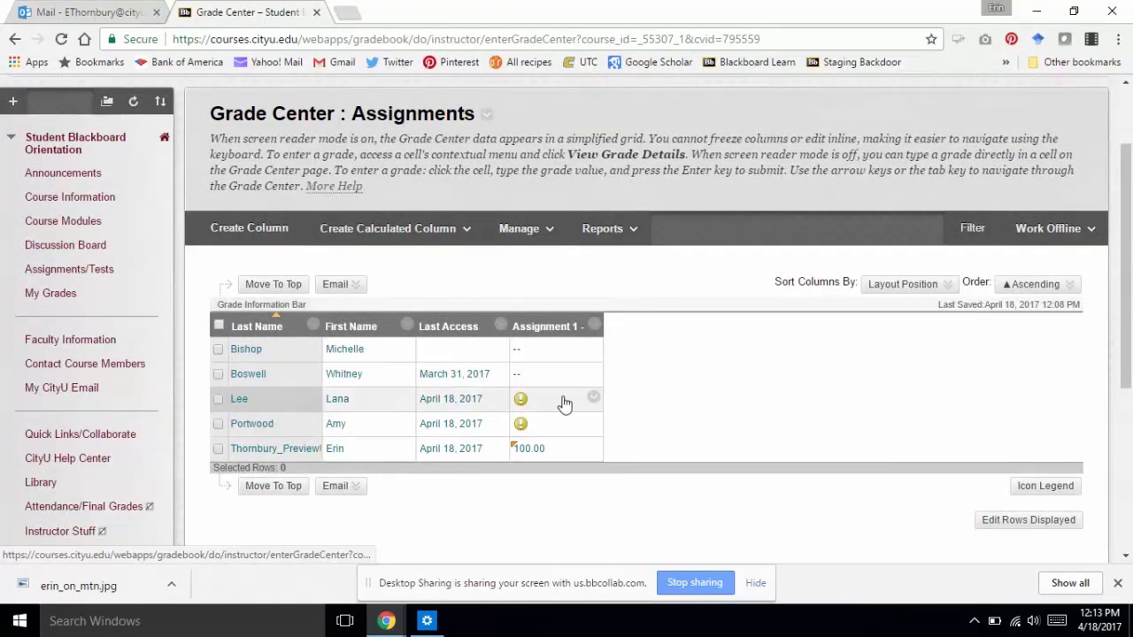
click(594, 399)
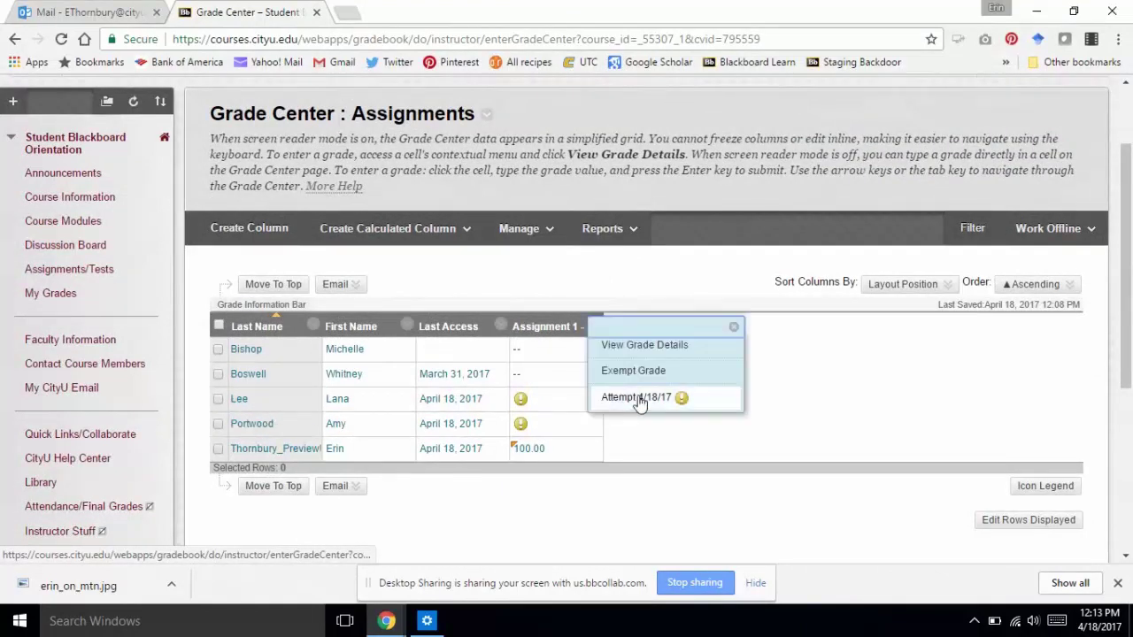
click(580, 522)
Switch from the Assignments view to the Full Grade Center and bring up its grade grid
scroll(580, 523, down, 3)
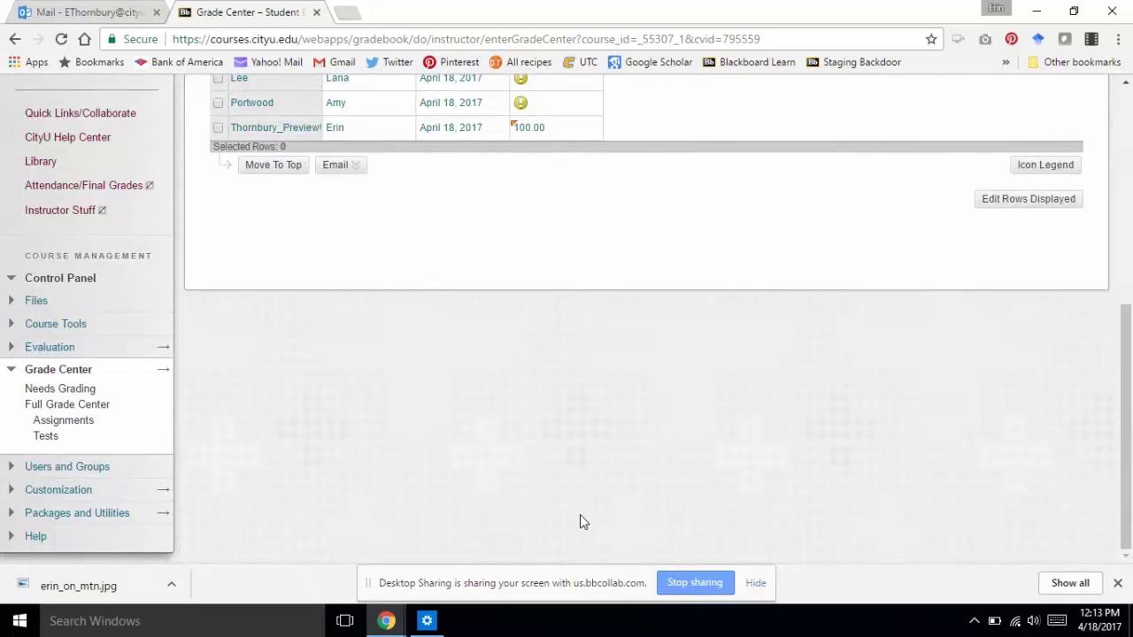
scroll(556, 404, up, 3)
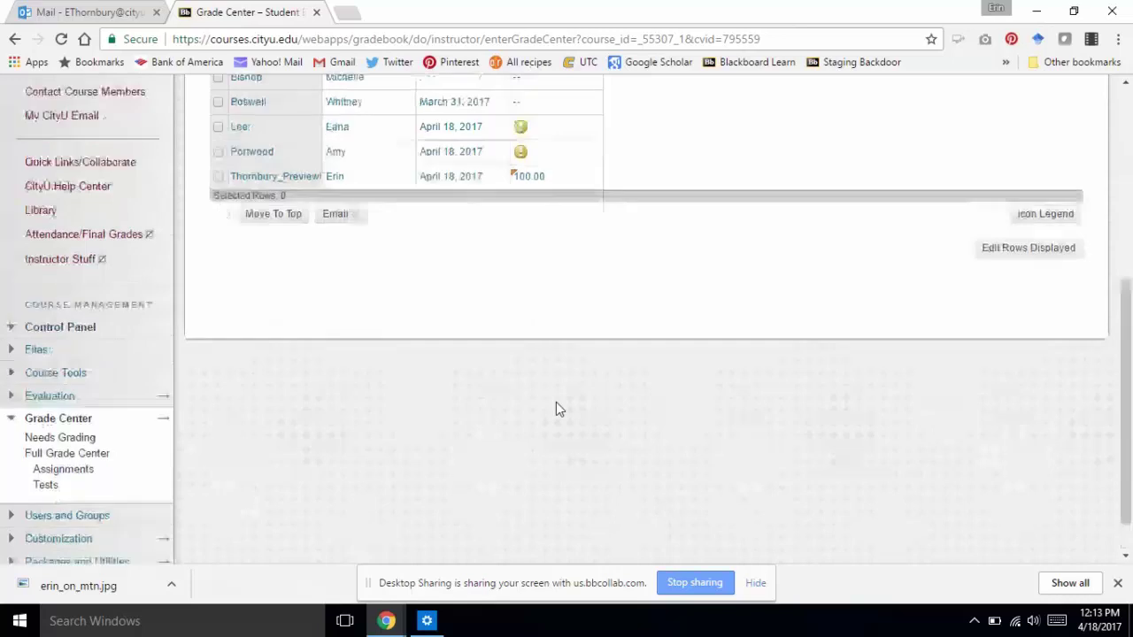
scroll(556, 403, down, 1)
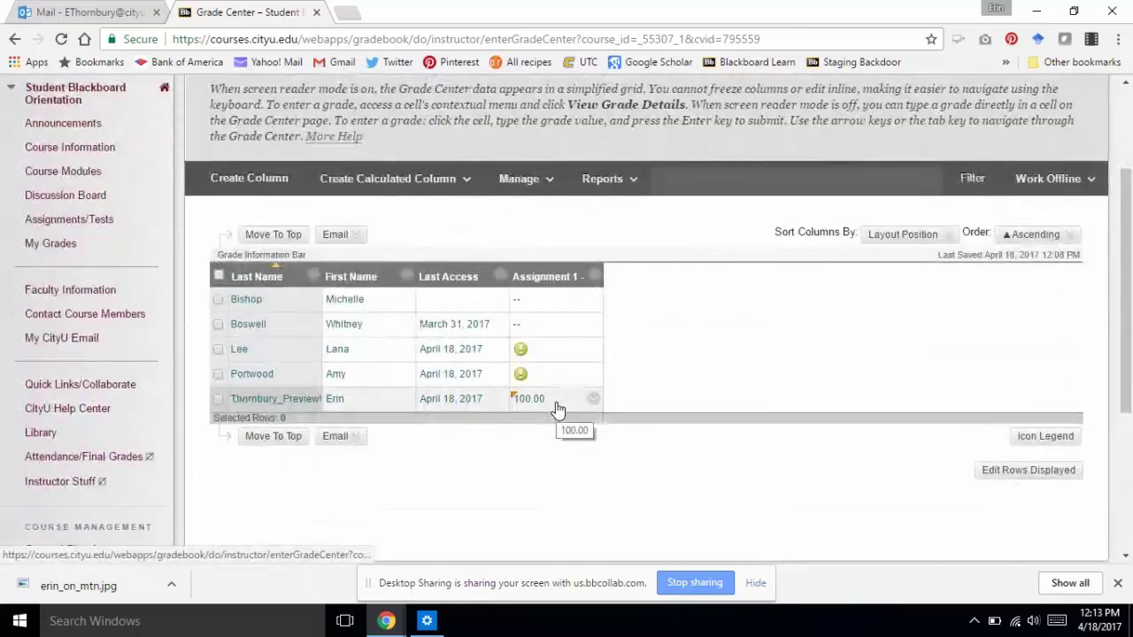
scroll(531, 403, down, 2)
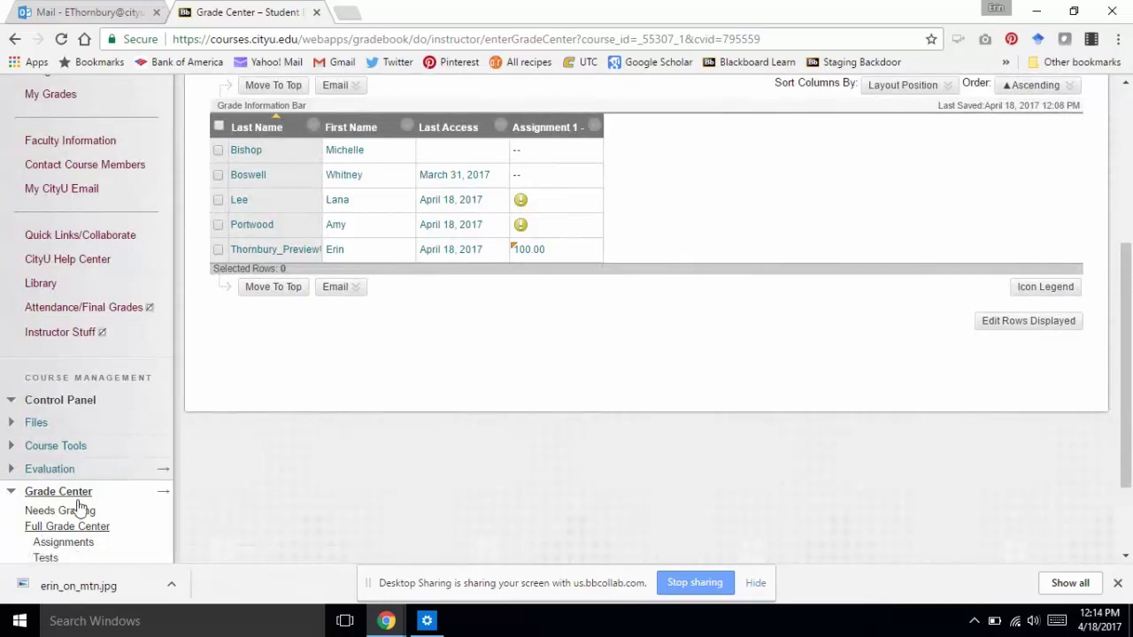
click(71, 528)
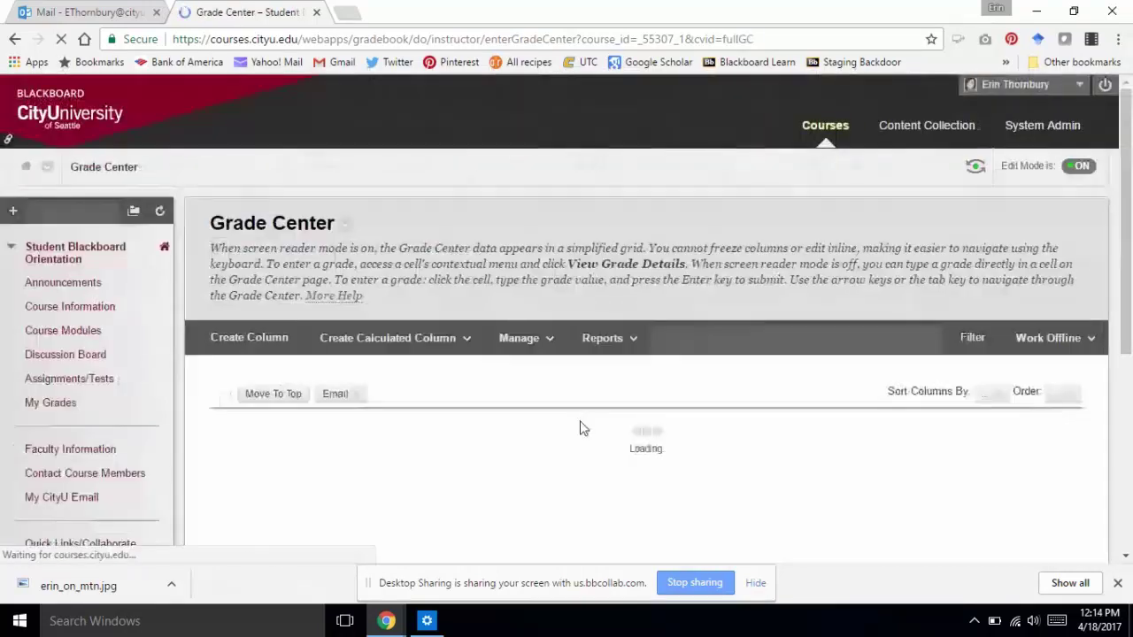
scroll(687, 367, down, 2)
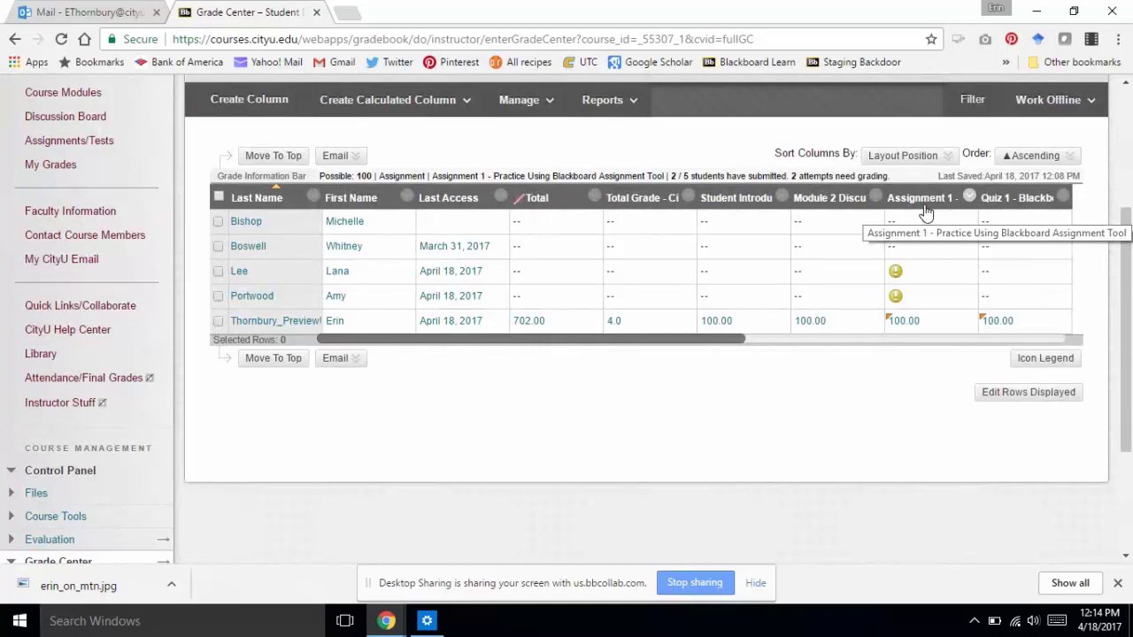
Review the Assignment 1 column's options, such as Edit Column Information and Assignment File Download, without choosing any
click(970, 200)
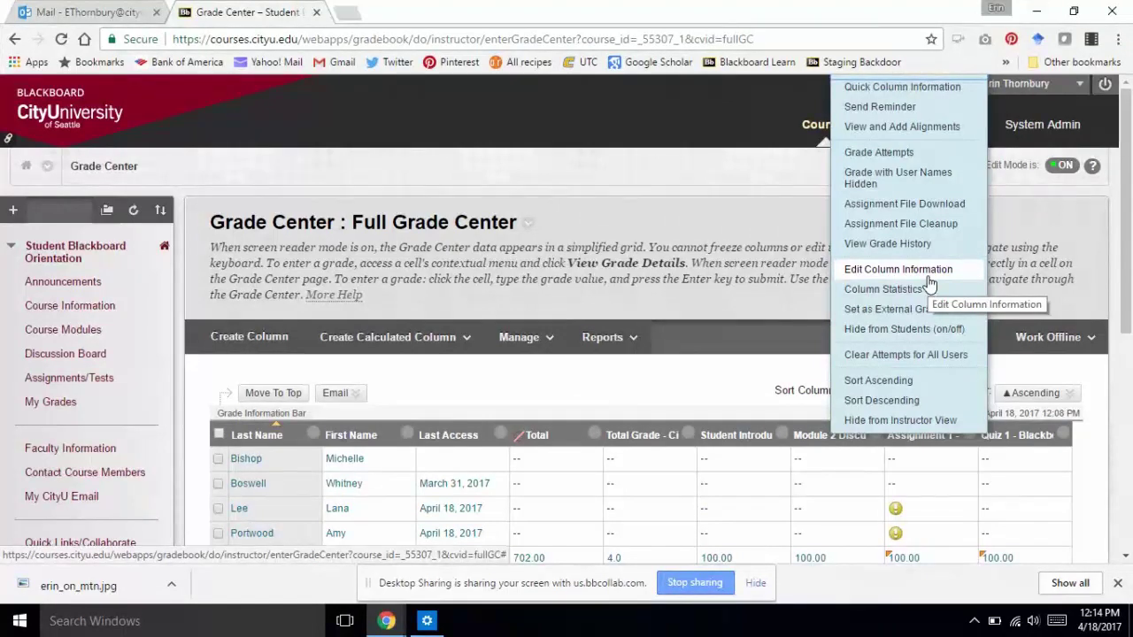
click(718, 378)
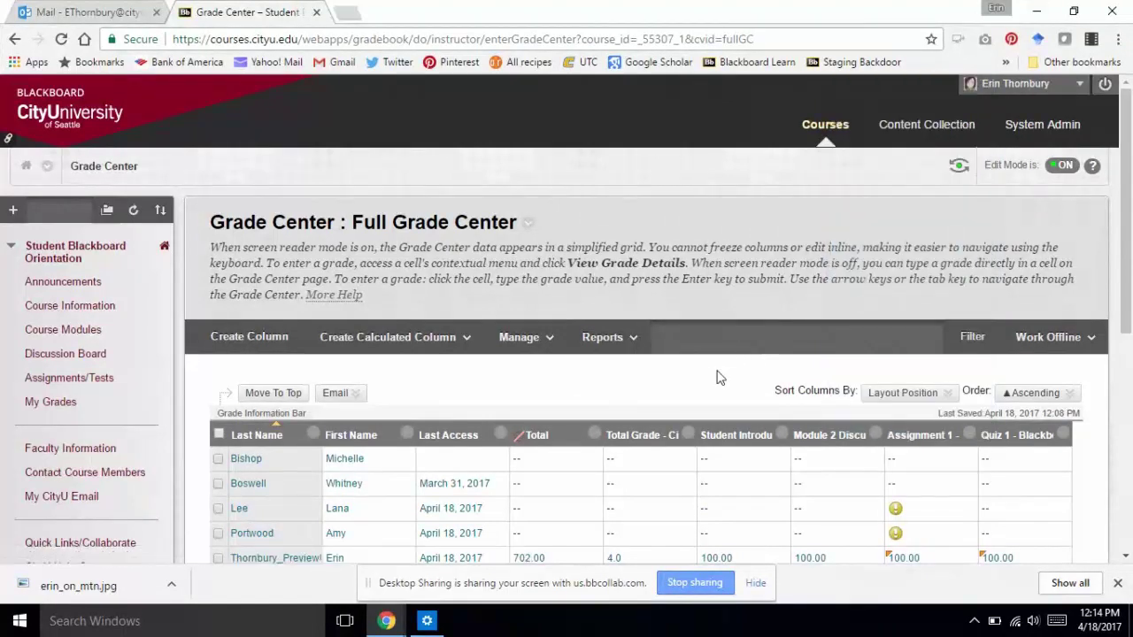
scroll(718, 378, down, 3)
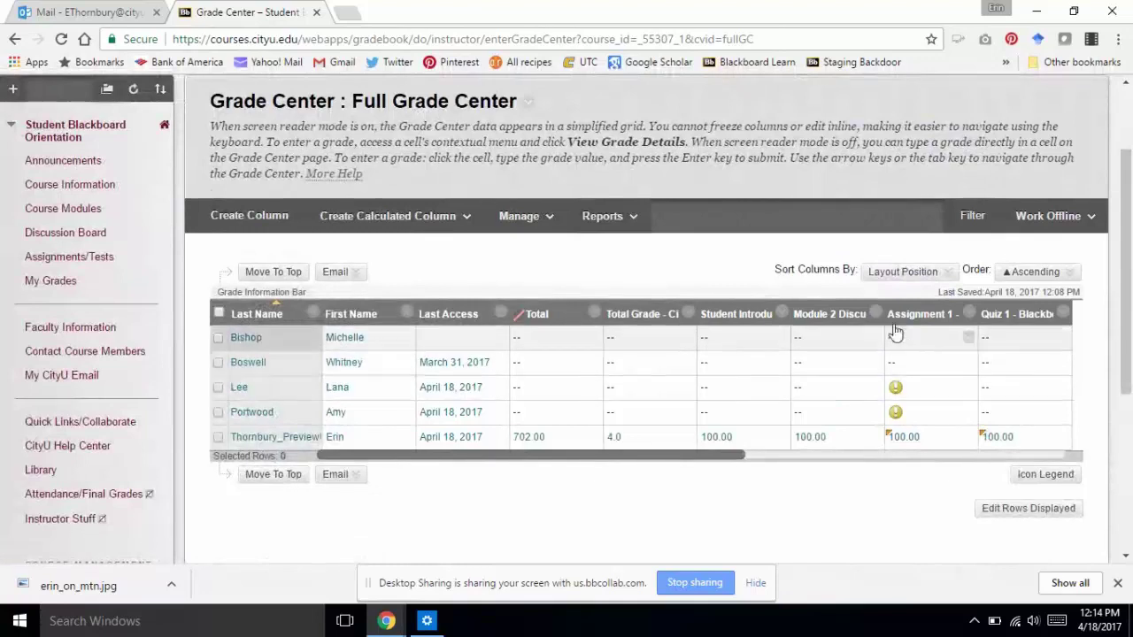
click(969, 315)
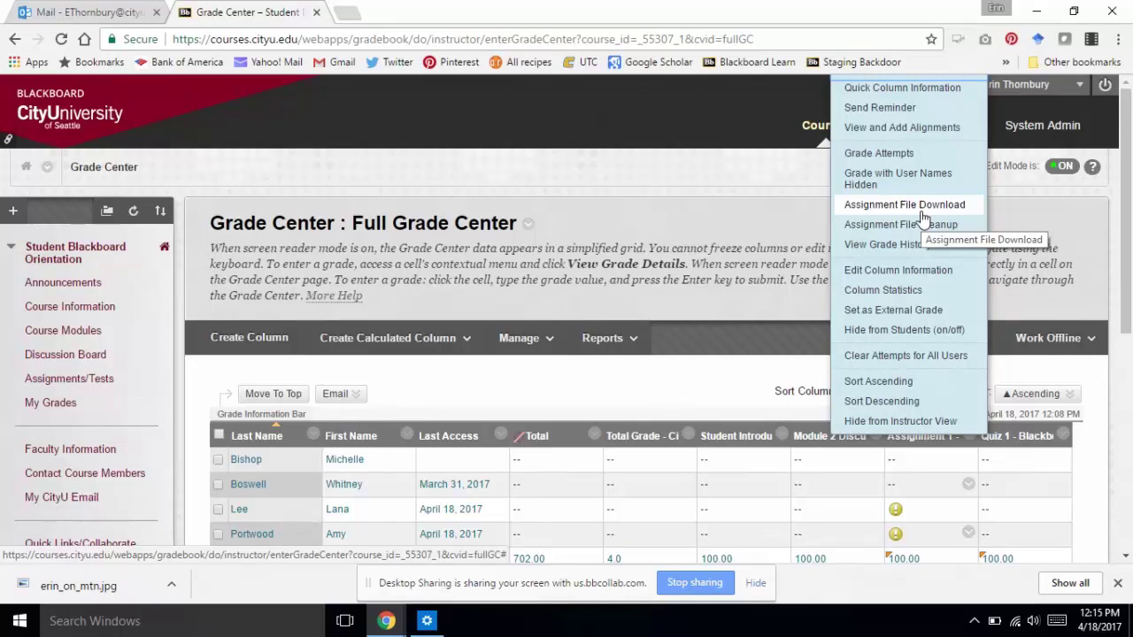
click(725, 302)
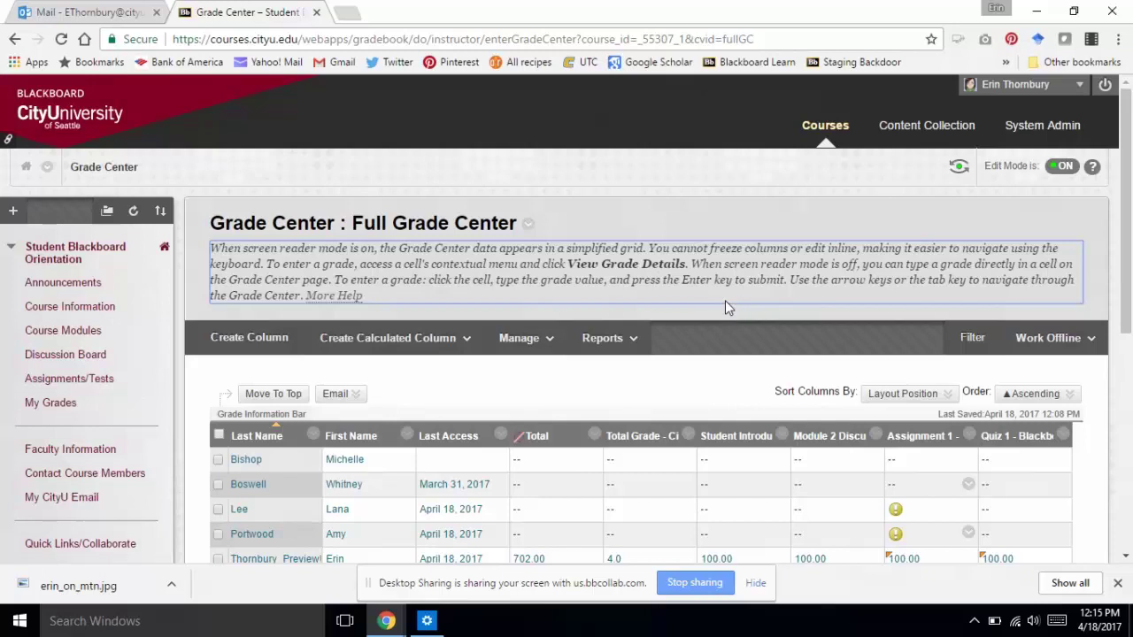
scroll(811, 324, down, 3)
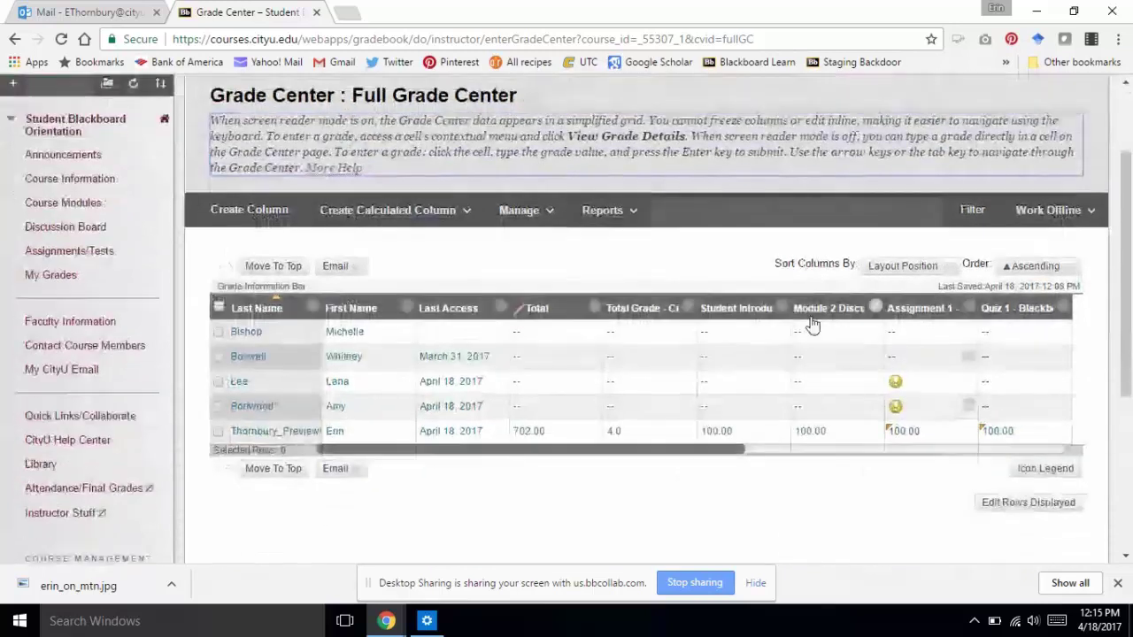
Review the Full Grade Center's Work Offline options, Upload and Download, without choosing either
click(1036, 264)
click(1081, 215)
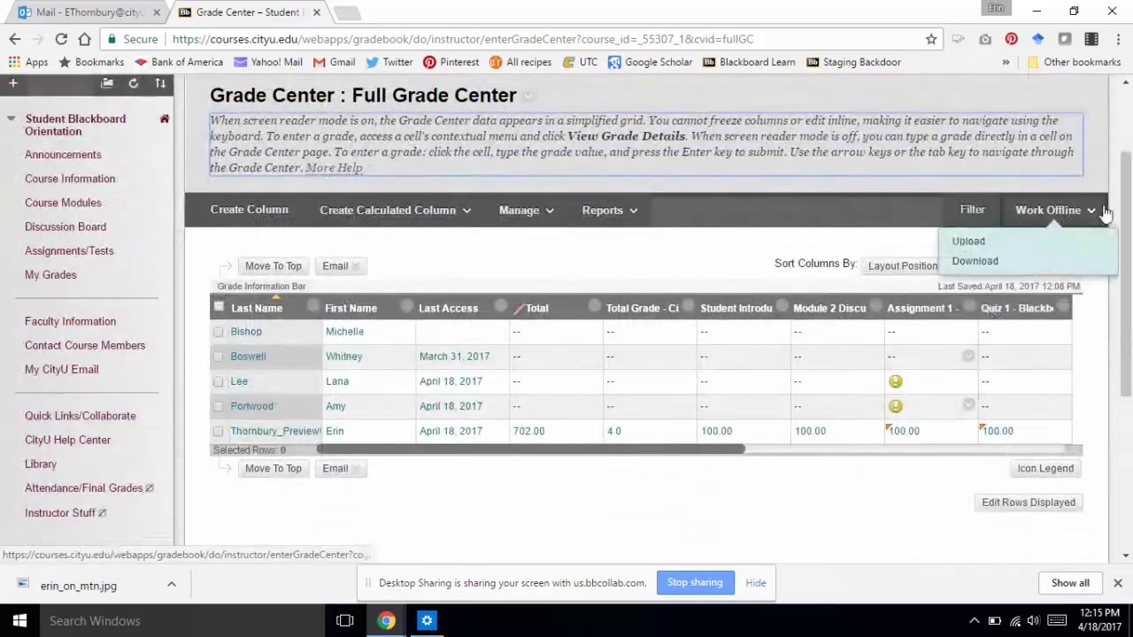
click(1055, 222)
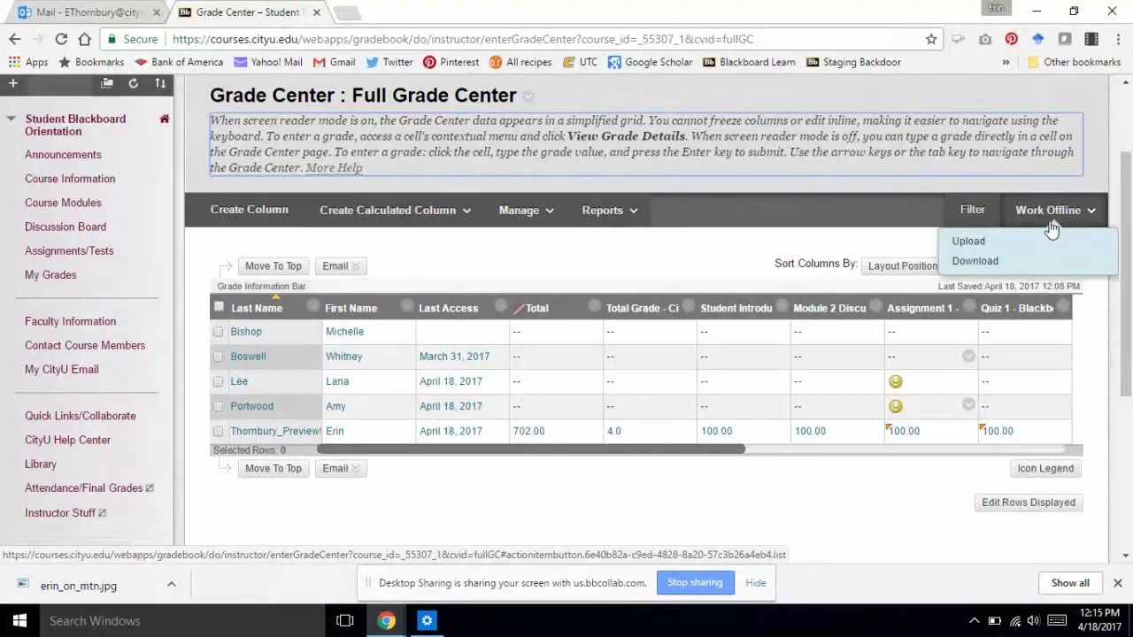
click(1048, 212)
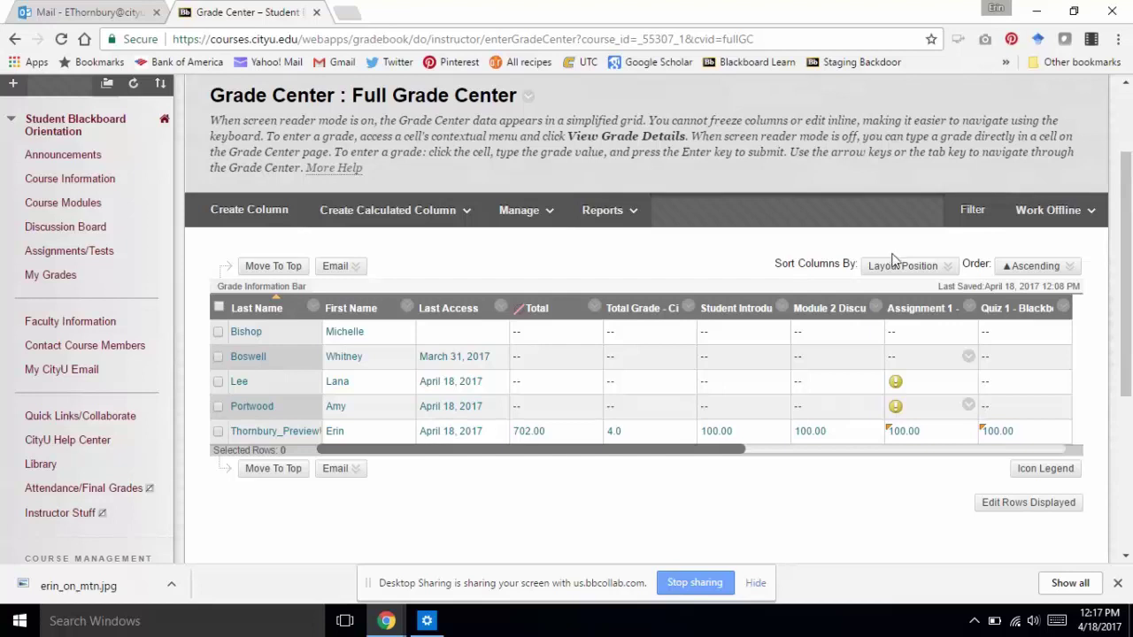
Show the Full Grade Center's filter options and review the category choices without changing the category
click(972, 212)
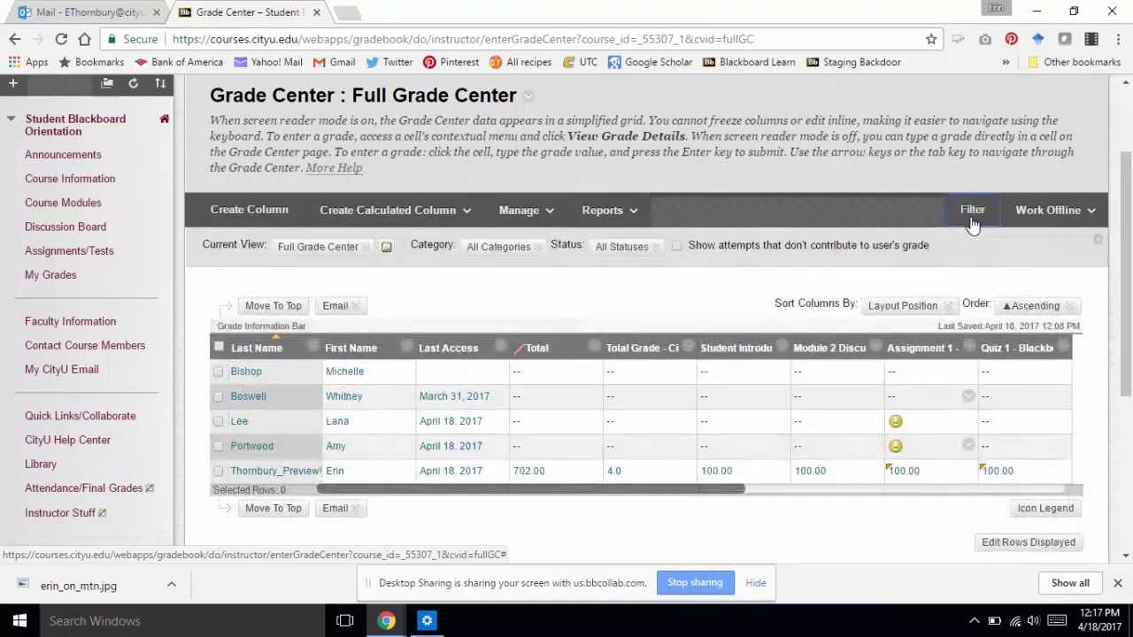
click(498, 246)
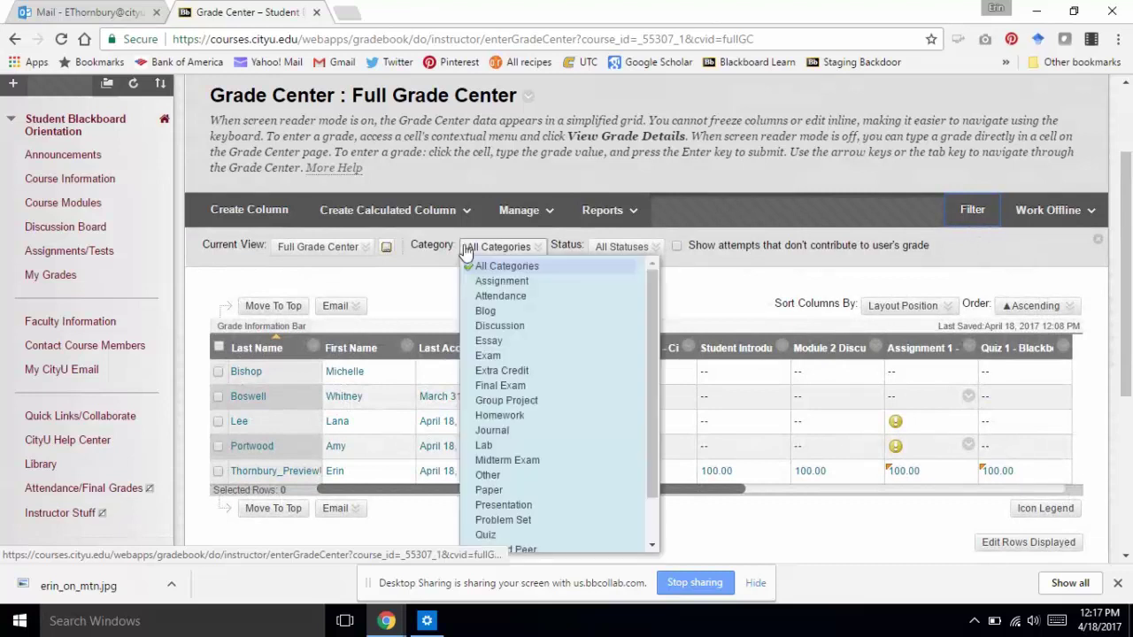
click(346, 248)
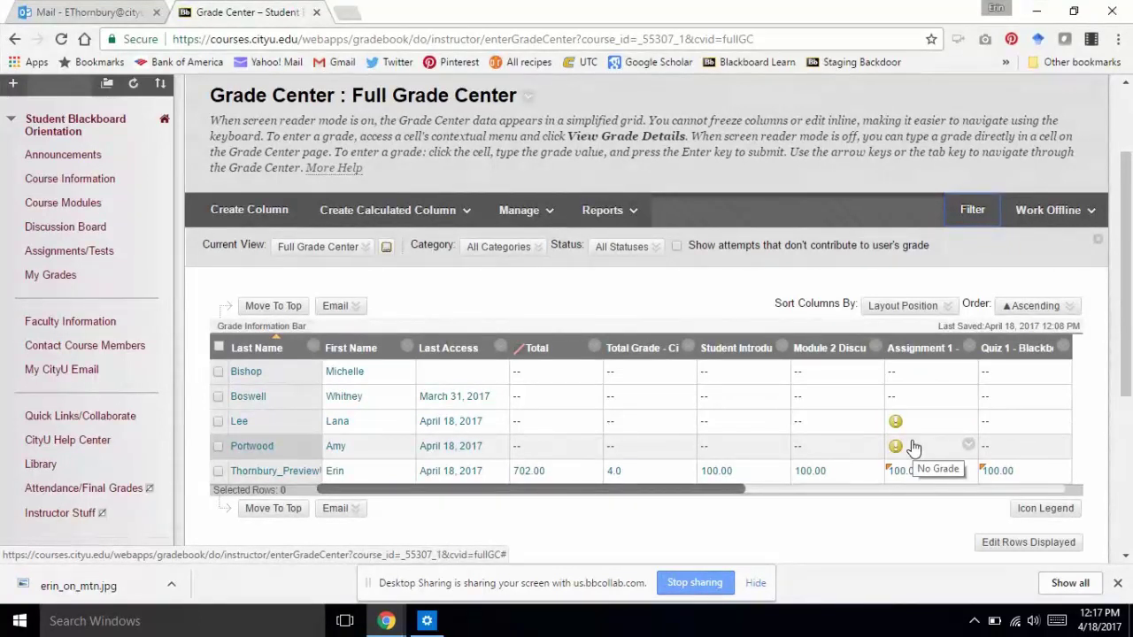
click(511, 248)
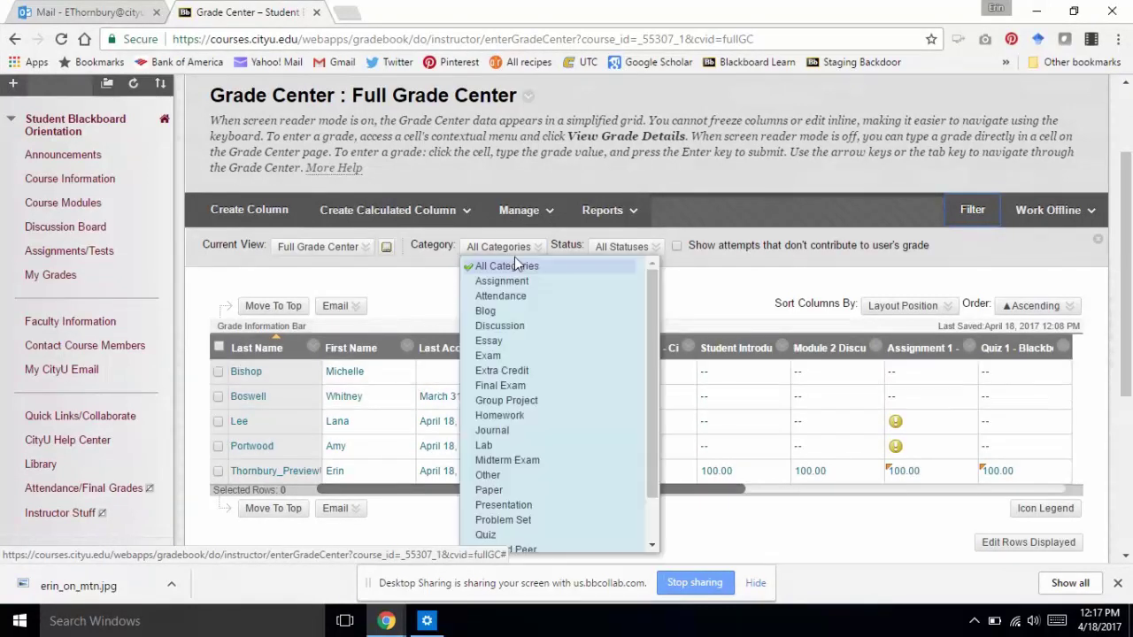
click(514, 256)
Switch the Grade Center's current view to Assignments and filter it by the Not Attempted status
click(360, 250)
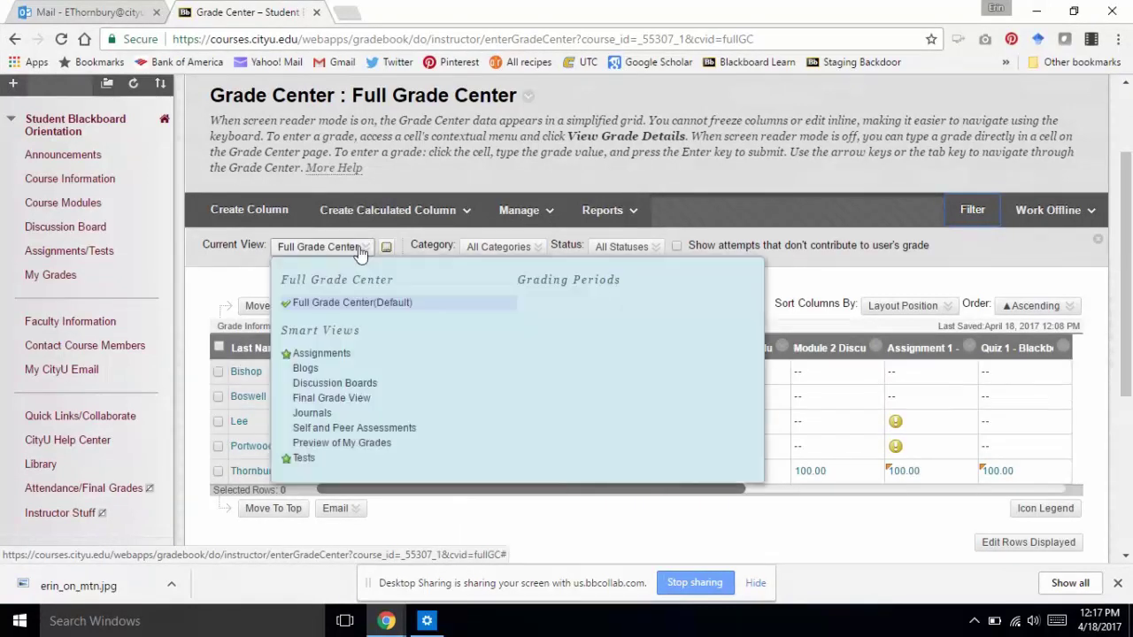
click(321, 356)
click(587, 247)
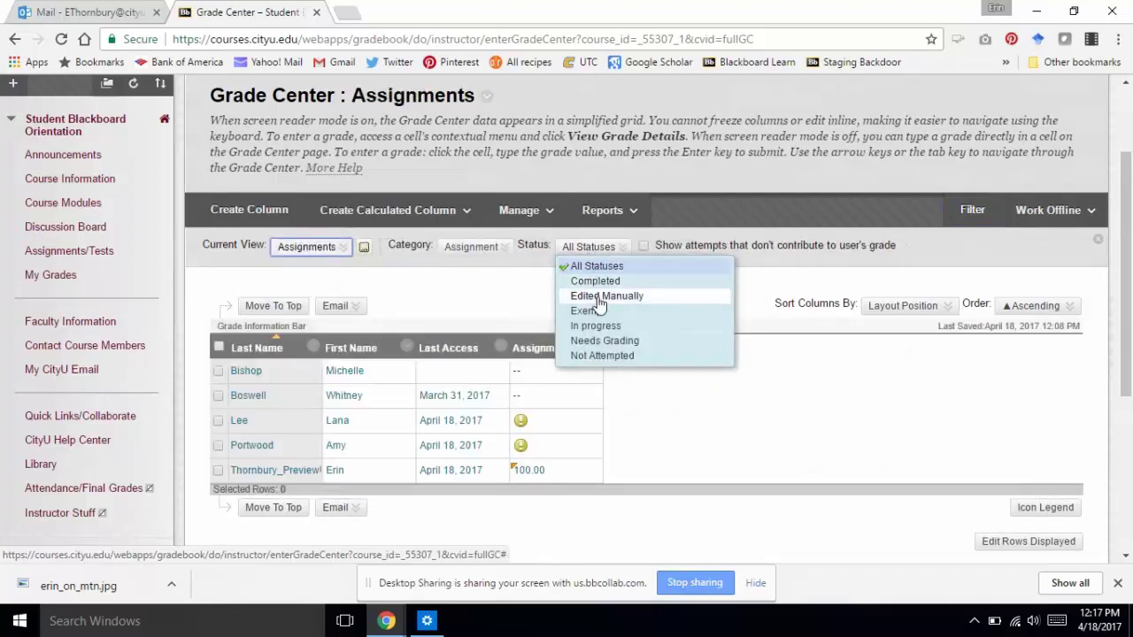
click(610, 356)
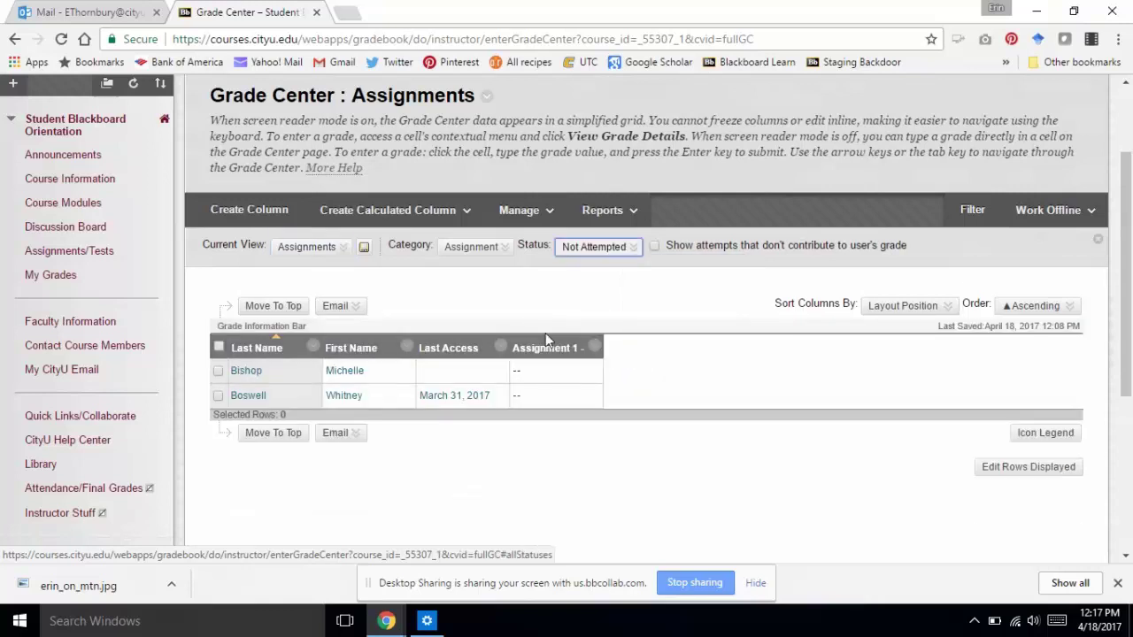
Select both students who have not attempted Assignment 1 and review the options for emailing them without choosing one
click(218, 373)
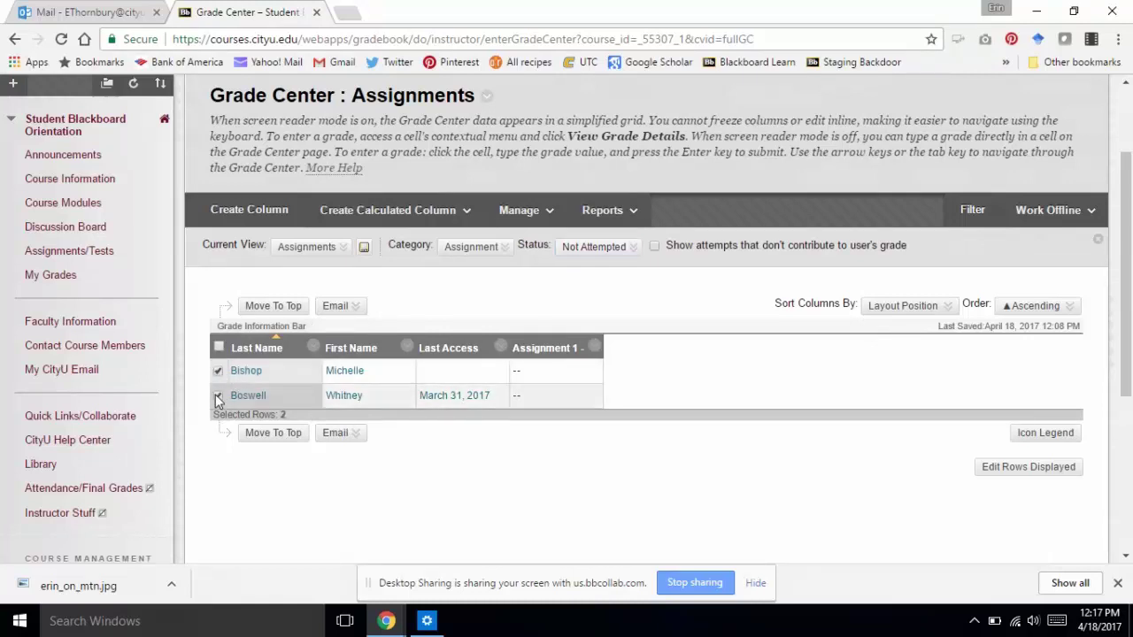
click(340, 433)
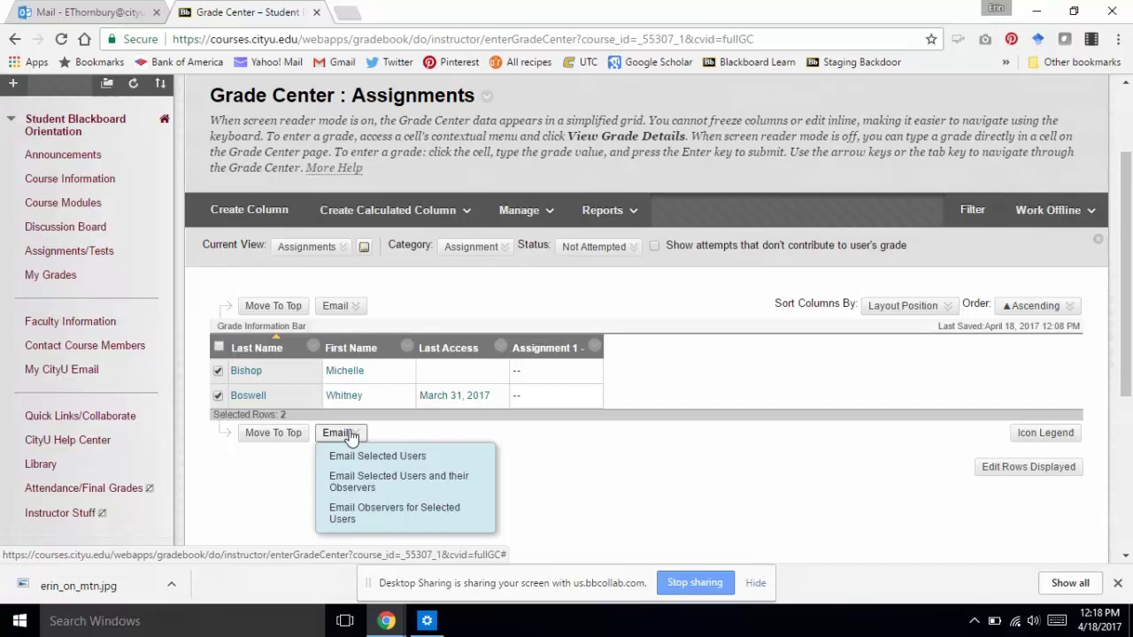
click(350, 437)
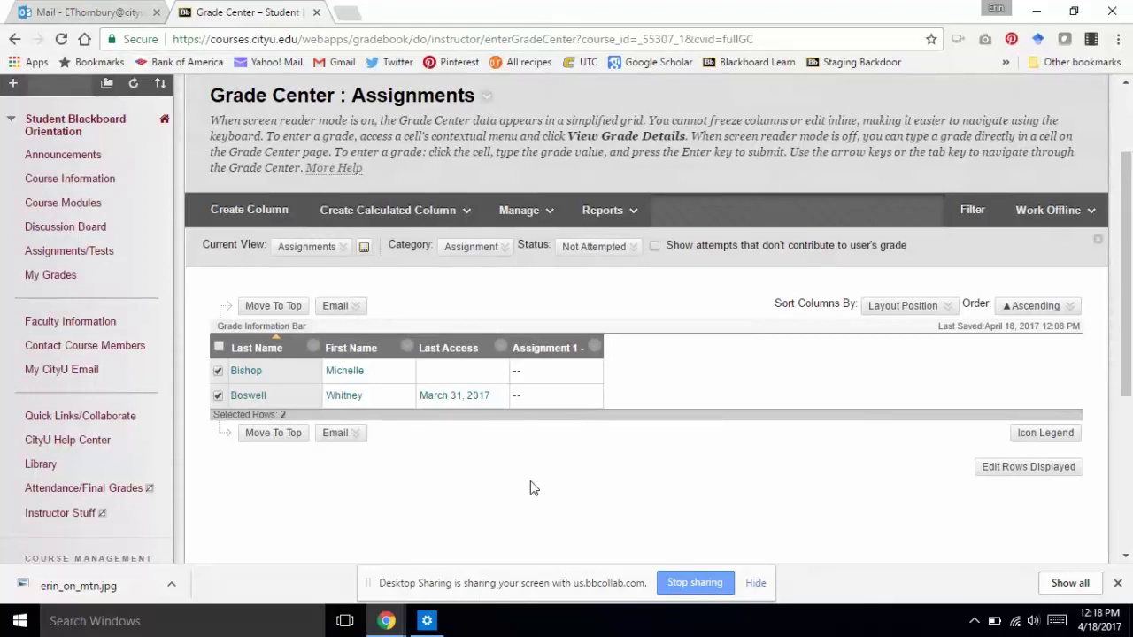
Switch the current view from Assignments back to Full Grade Center (Default)
click(624, 247)
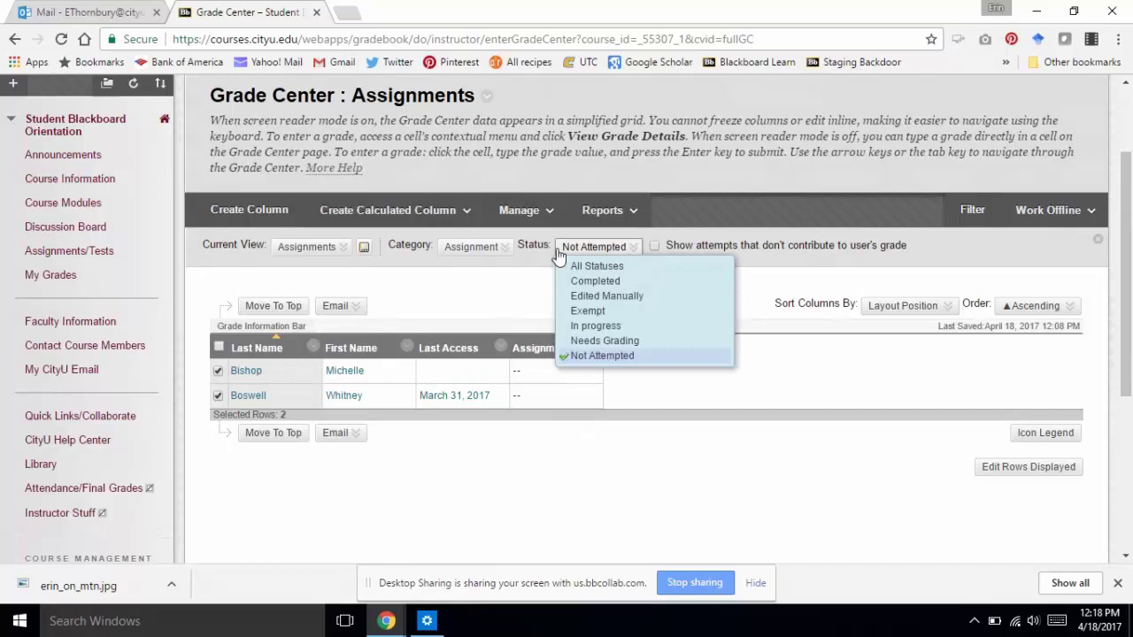
click(344, 247)
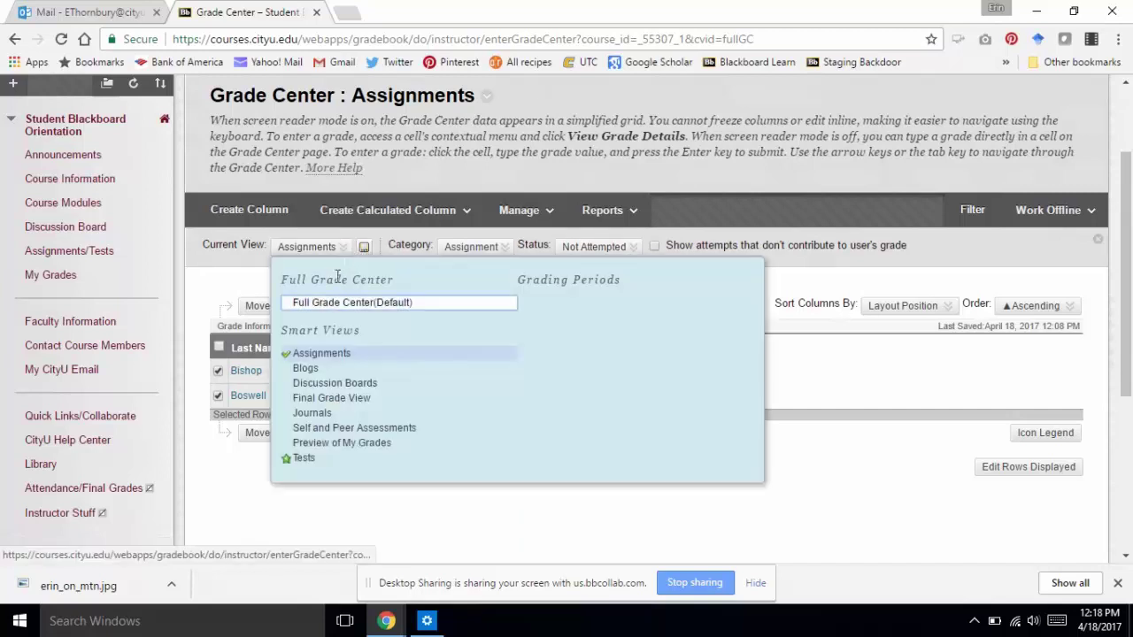
click(333, 303)
click(335, 306)
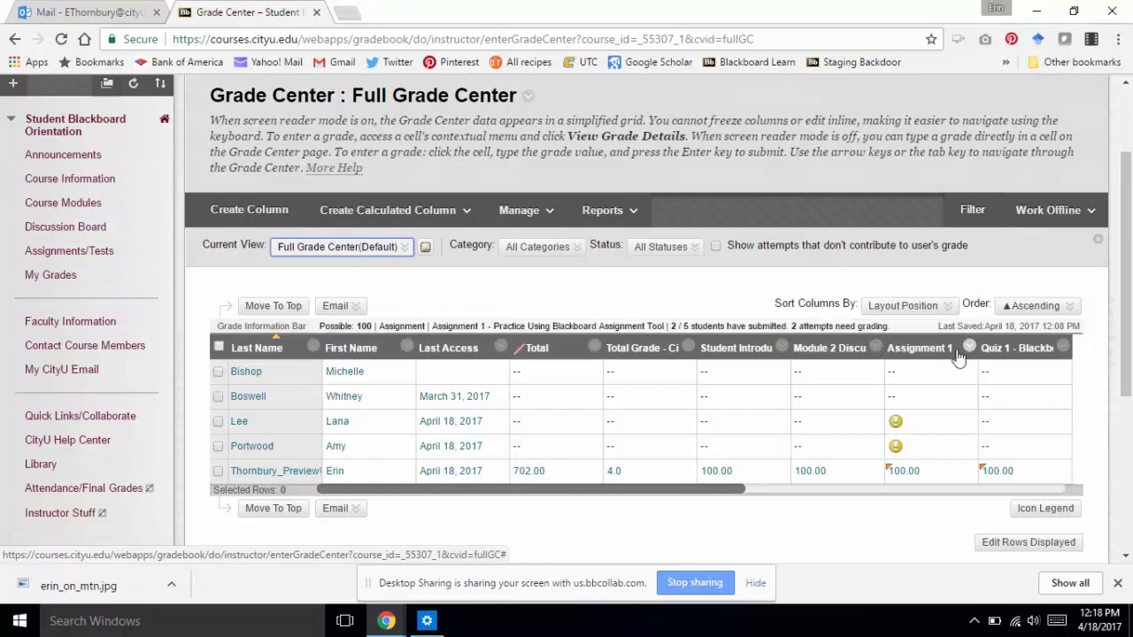
Start deleting Assignment 1 - Practice Using Blackboard Assignment Tool from Assignments/Tests and review the options for preserving or deleting its scores
click(53, 252)
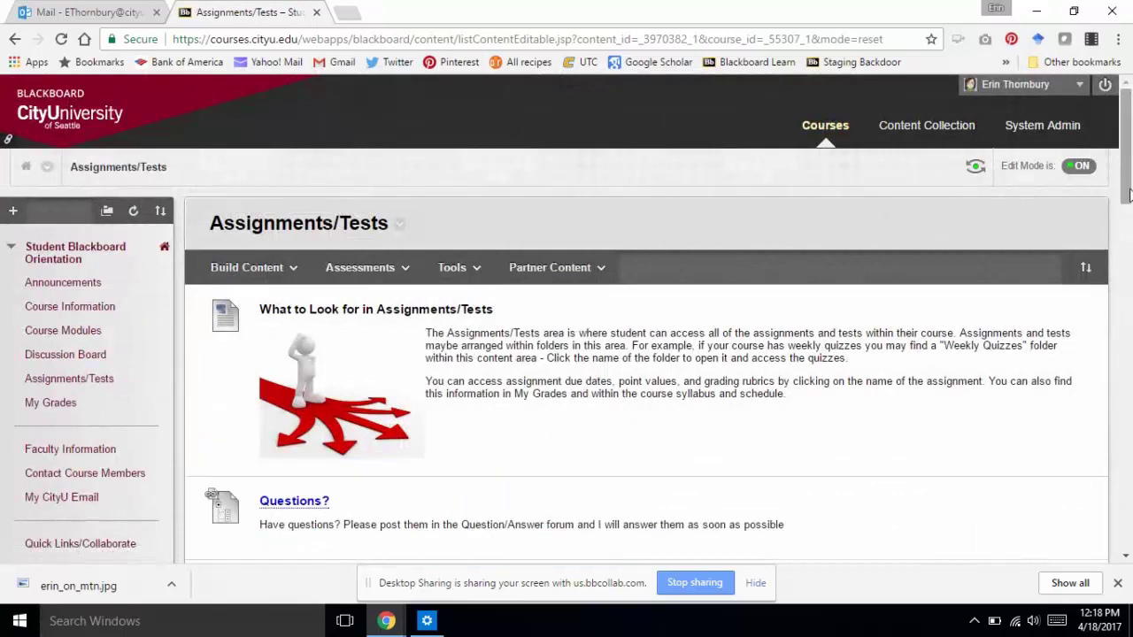
scroll(1107, 310, down, 10)
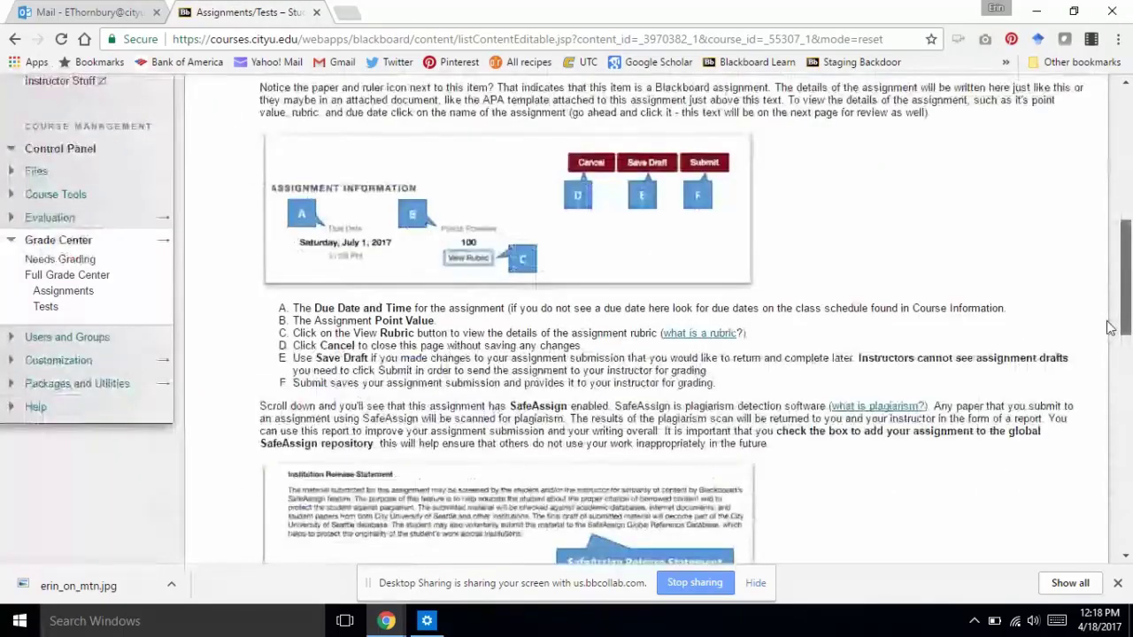
scroll(1111, 328, up, 5)
click(629, 198)
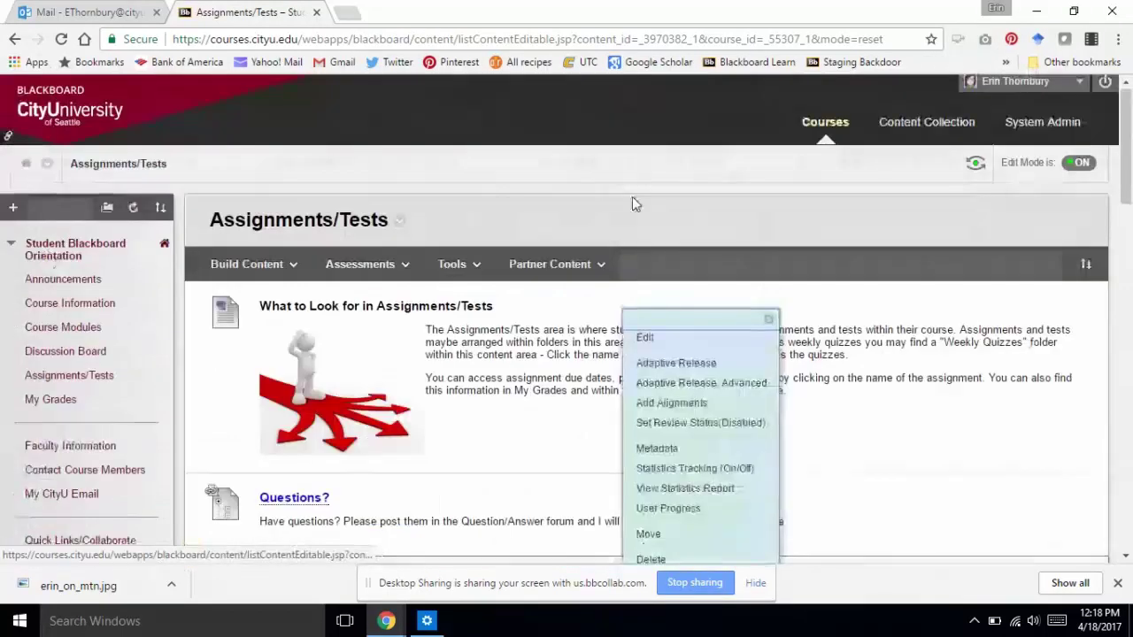
scroll(690, 379, down, 2)
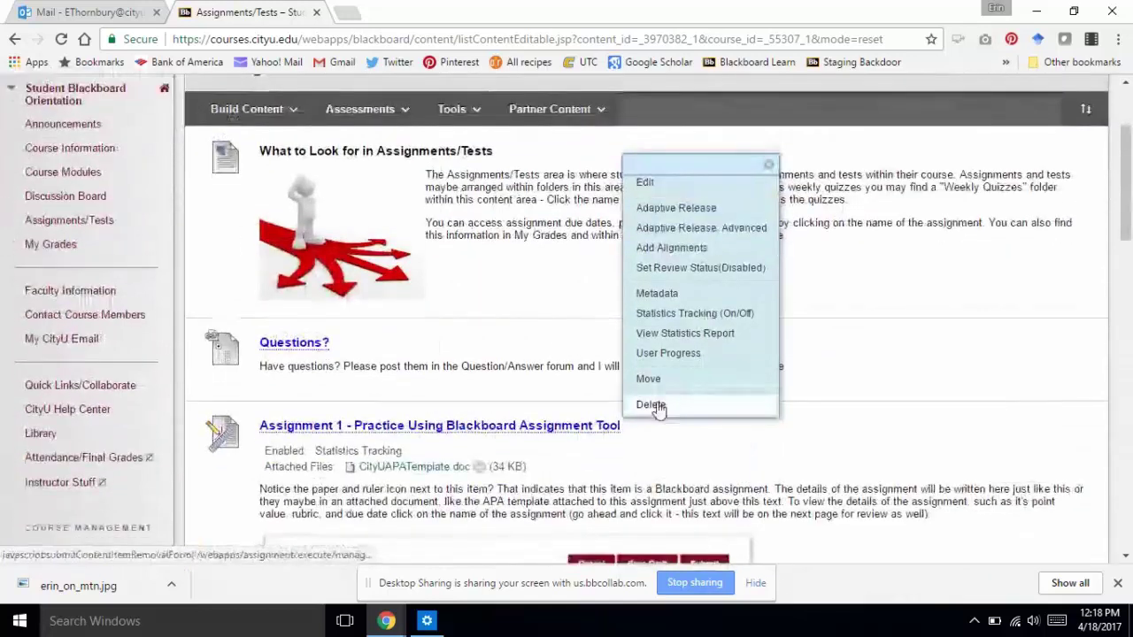
click(652, 405)
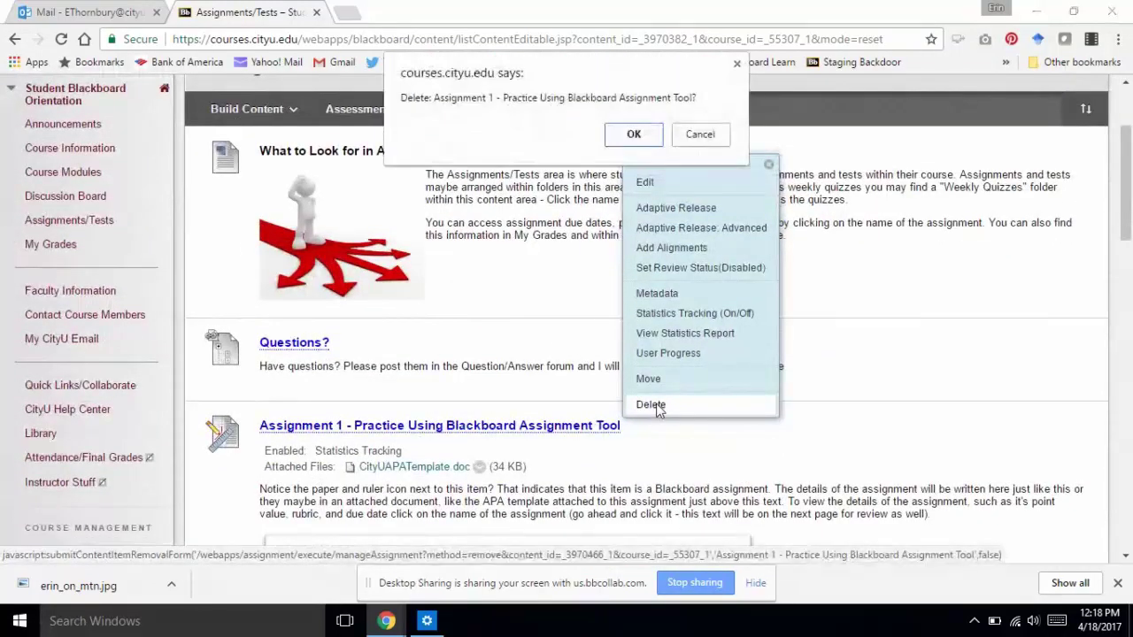
click(633, 135)
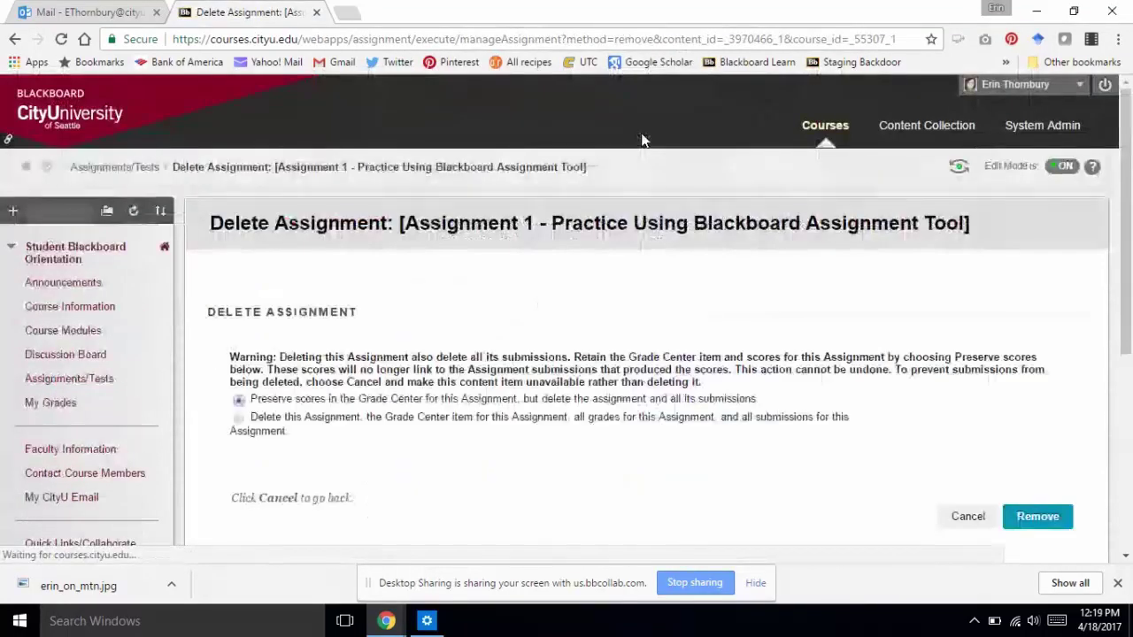
scroll(634, 294, down, 2)
scroll(630, 293, up, 1)
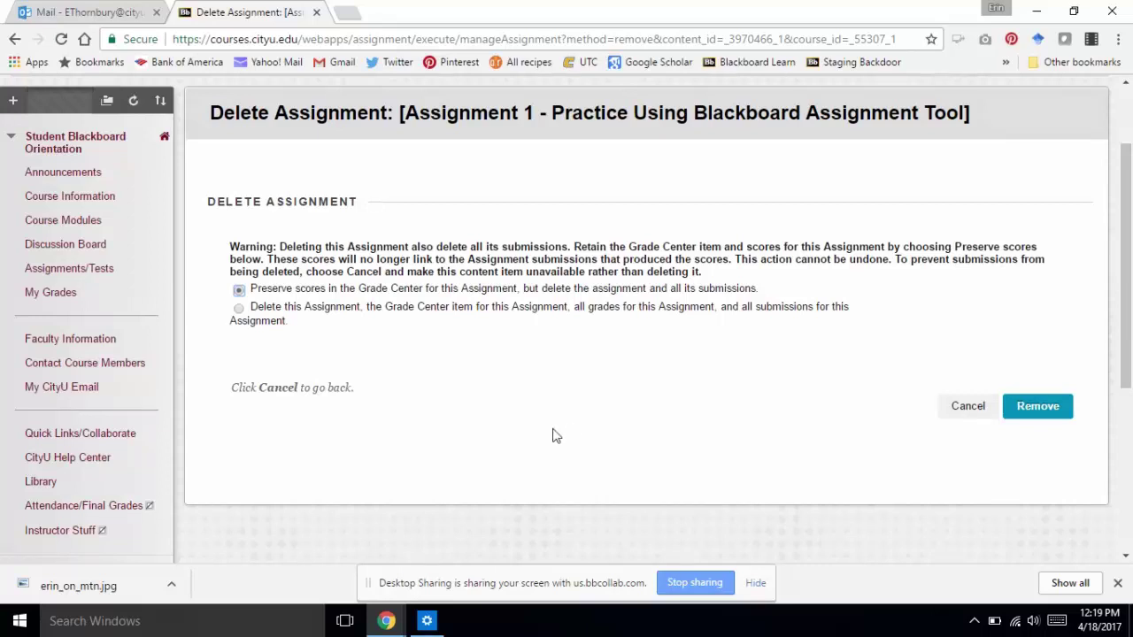
Leave the assignment deletion page without removing anything and open the Full Grade Center's Categories management page
drag(1129, 352, 1116, 487)
click(88, 444)
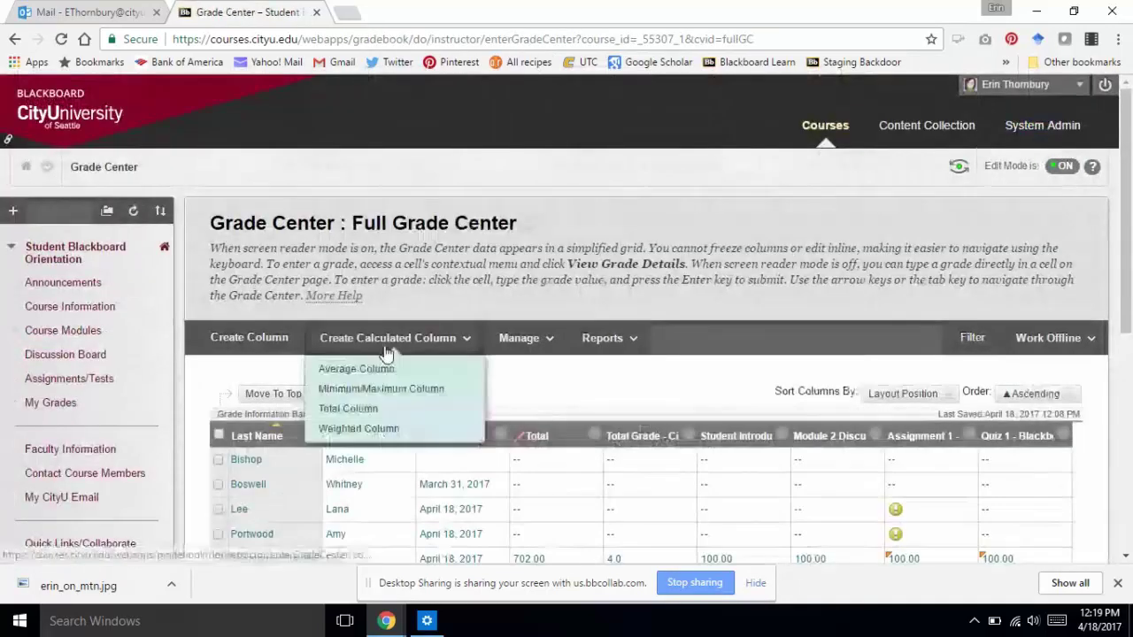
mouse_move(548, 339)
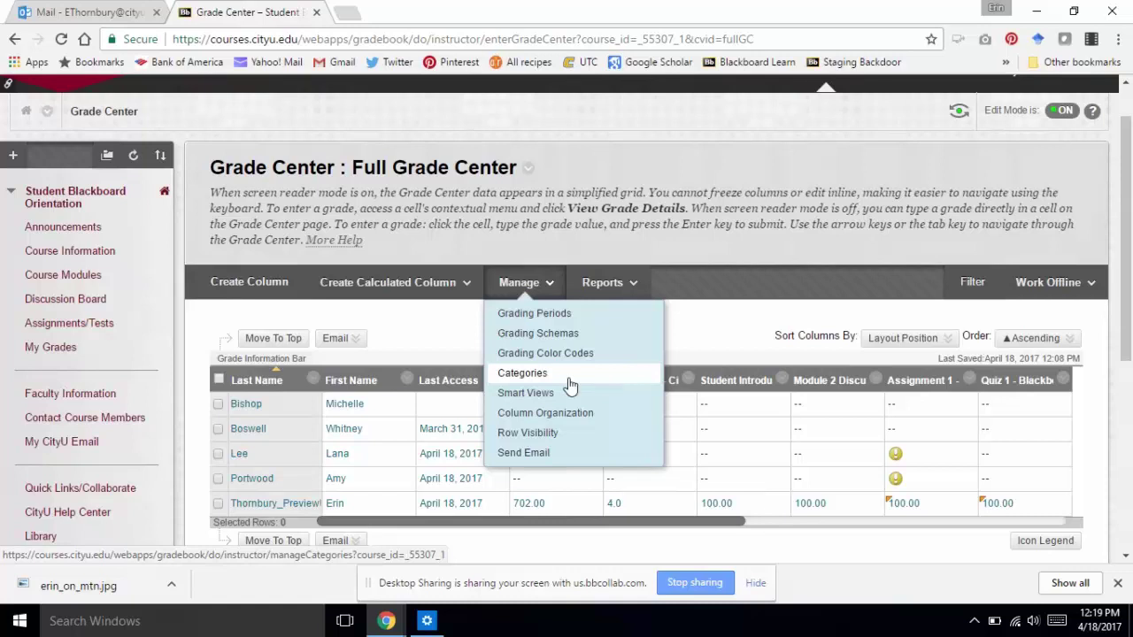
click(570, 375)
Select the Attendance, Essay and Extra Credit categories and look over which columns the listed categories contain
scroll(708, 348, down, 2)
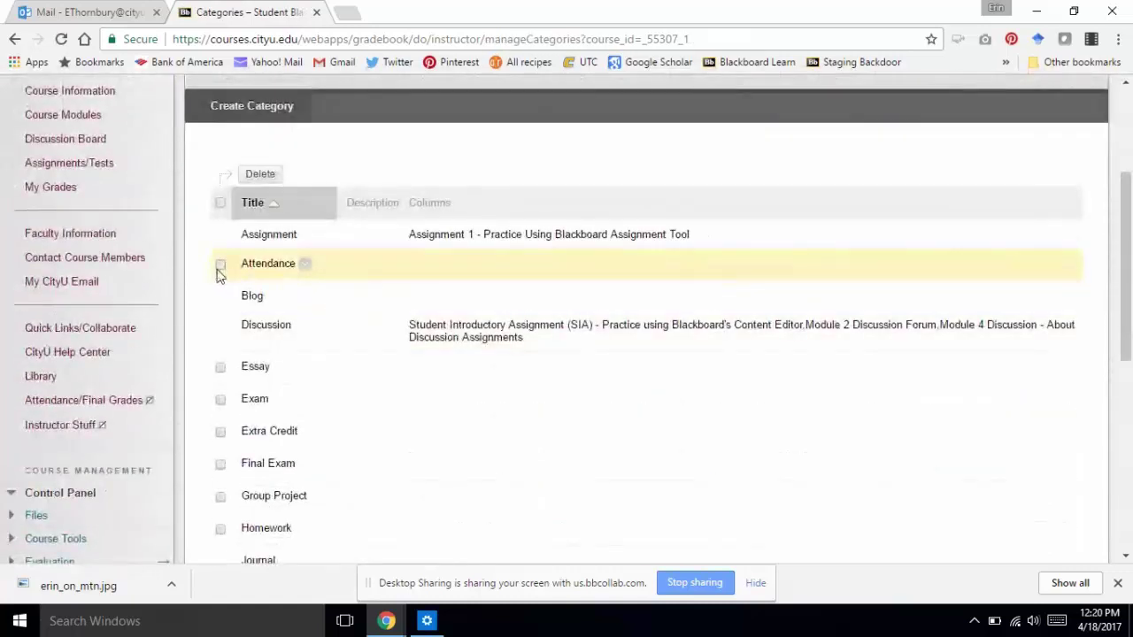
click(221, 264)
click(221, 367)
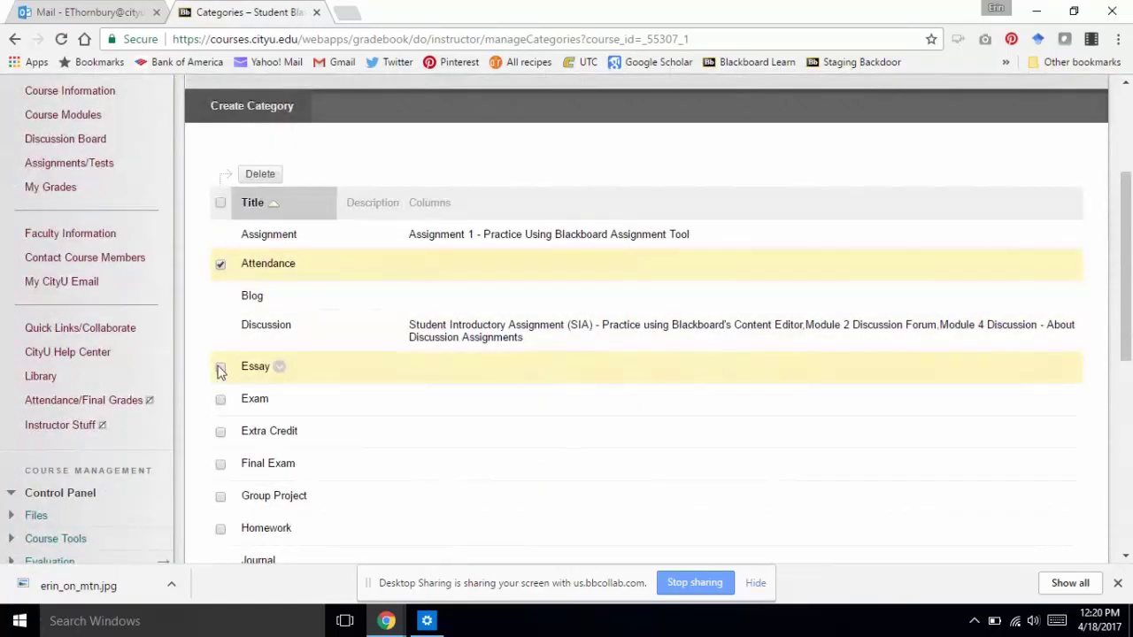
click(220, 432)
scroll(218, 434, down, 3)
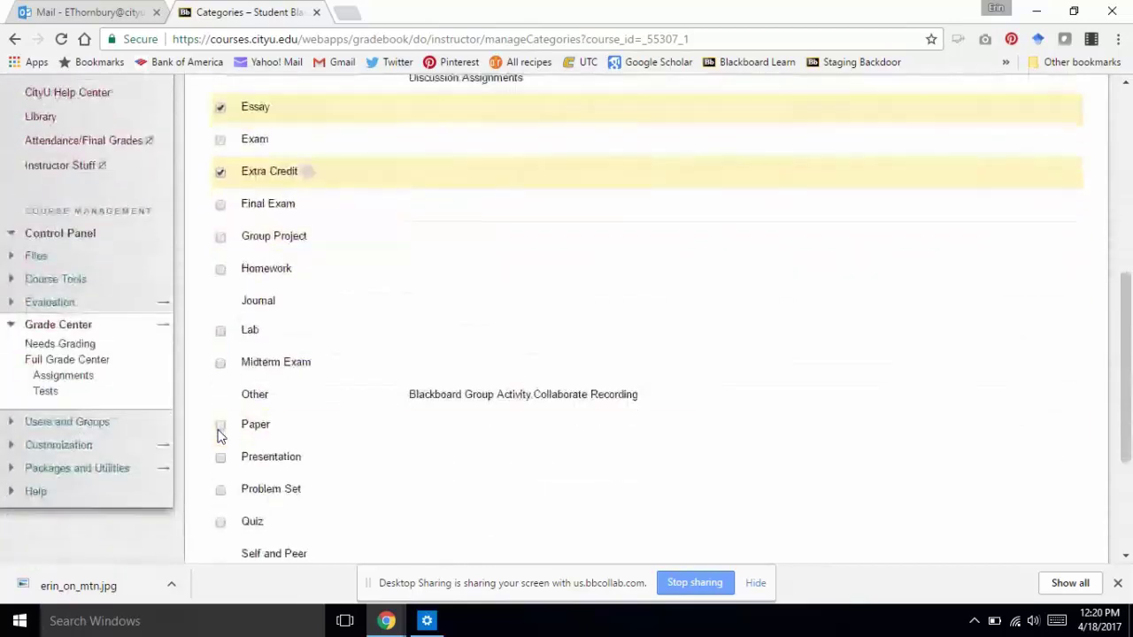
scroll(219, 433, up, 3)
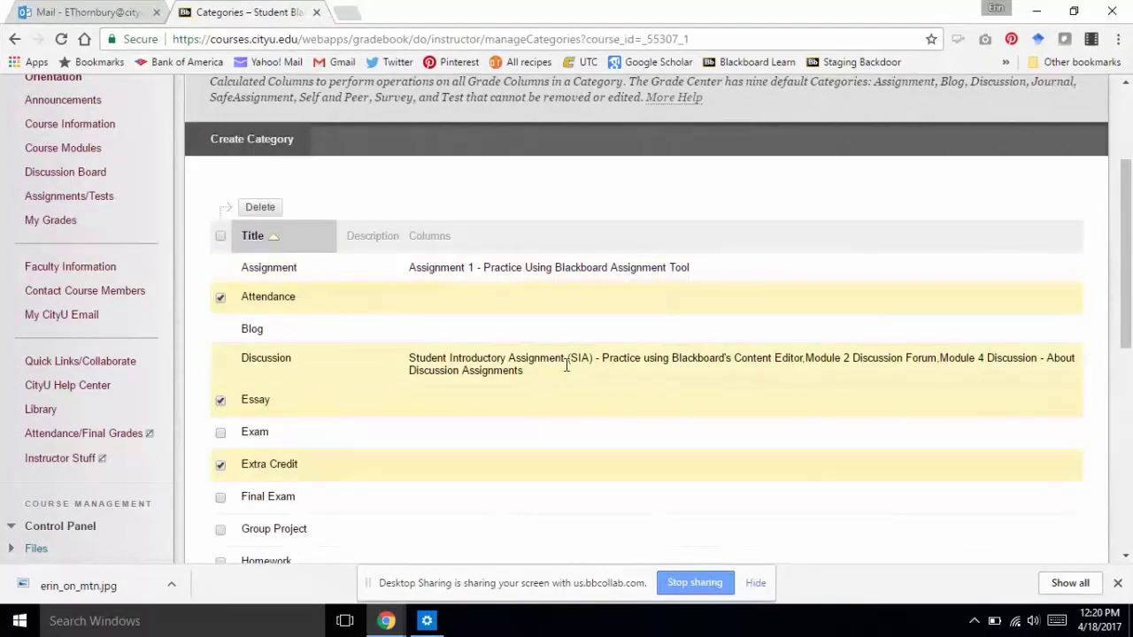
scroll(567, 363, down, 3)
scroll(567, 364, down, 1)
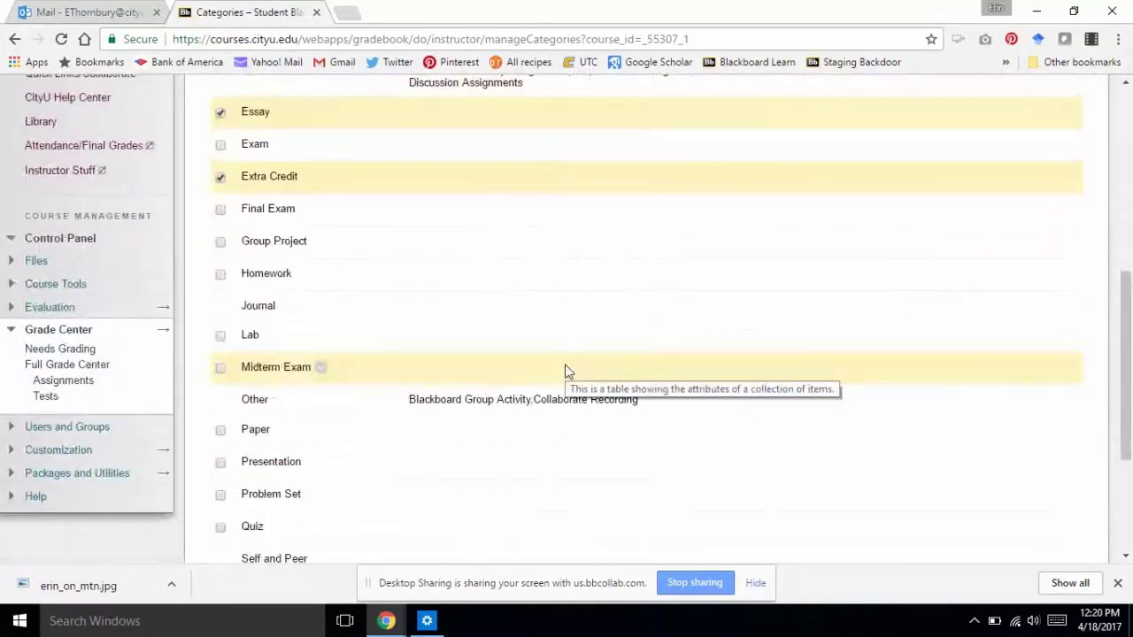
scroll(569, 370, down, 2)
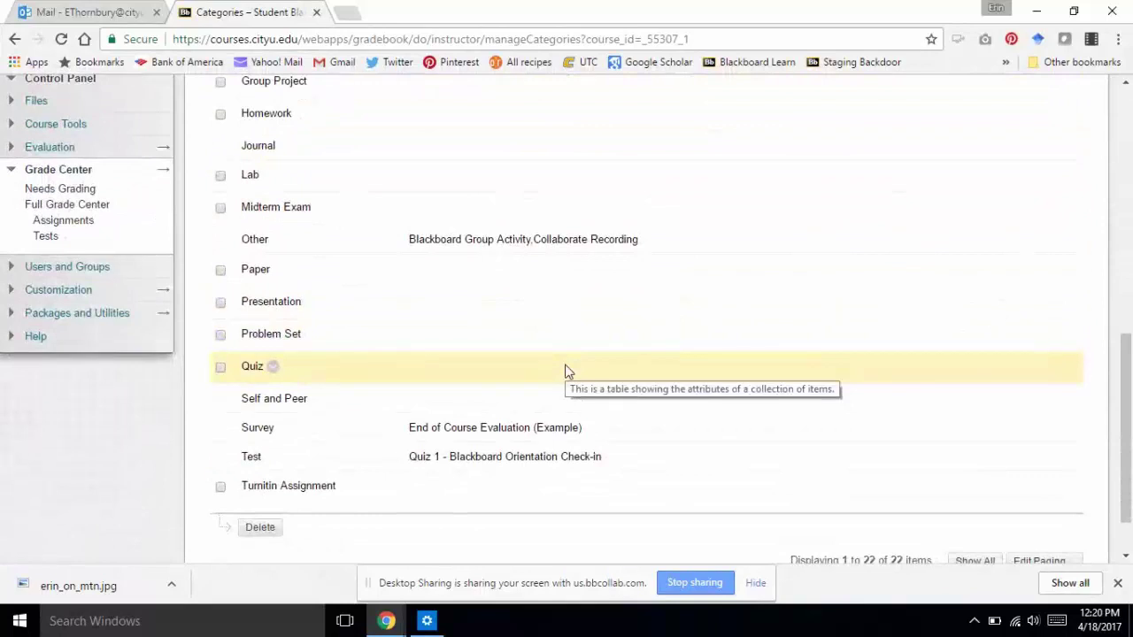
scroll(568, 371, up, 7)
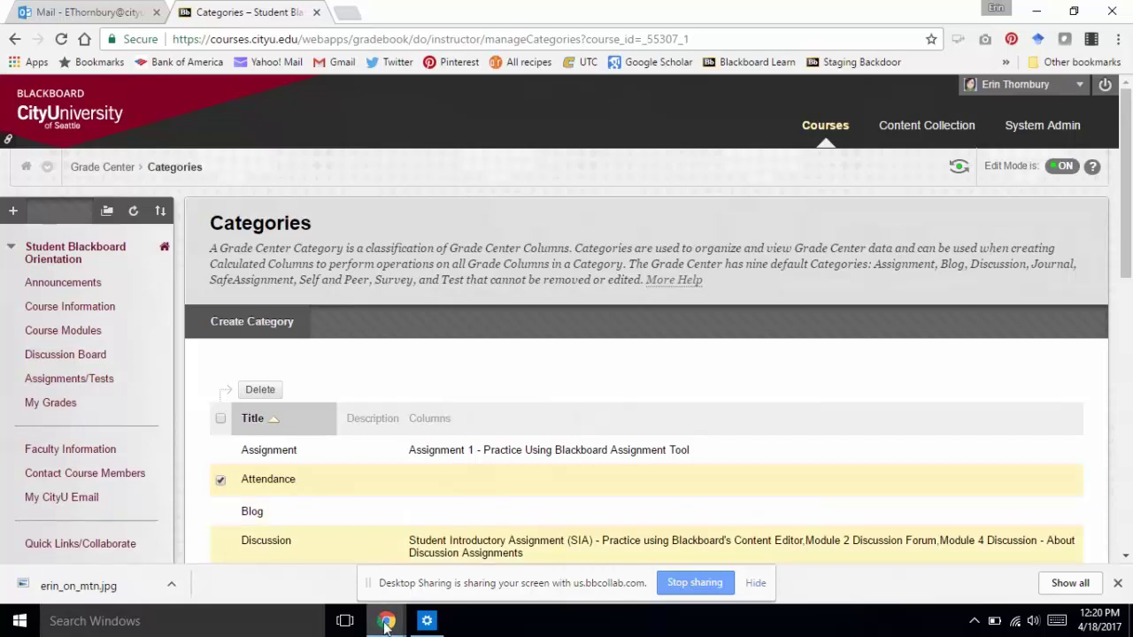
Stop the desktop sharing session with us.bbcollab.com
mouse_move(386, 622)
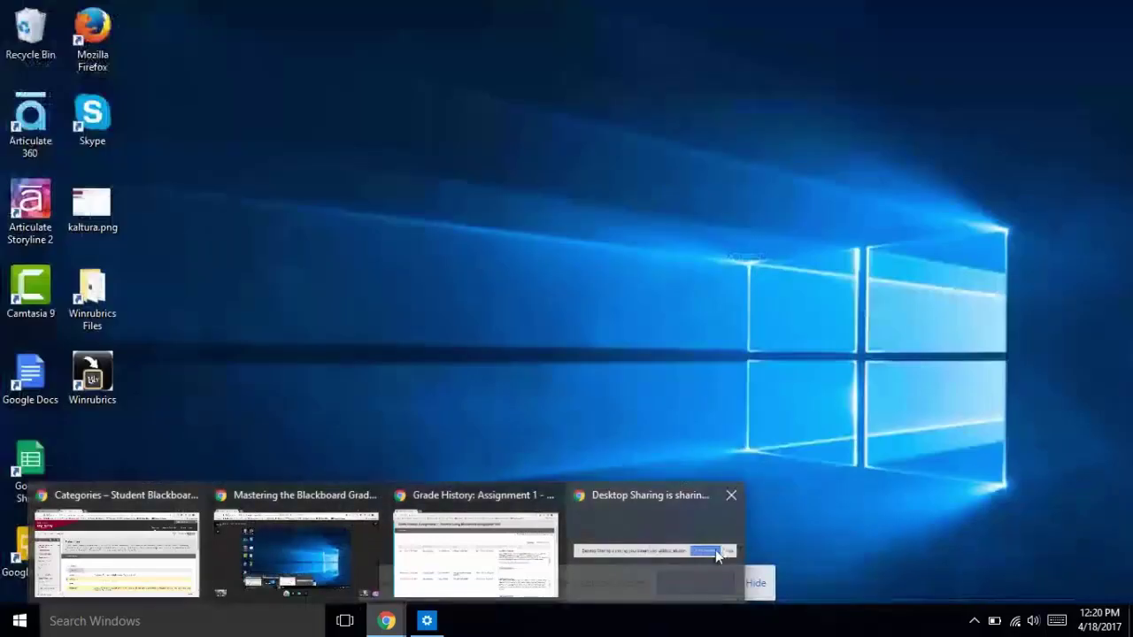
click(712, 550)
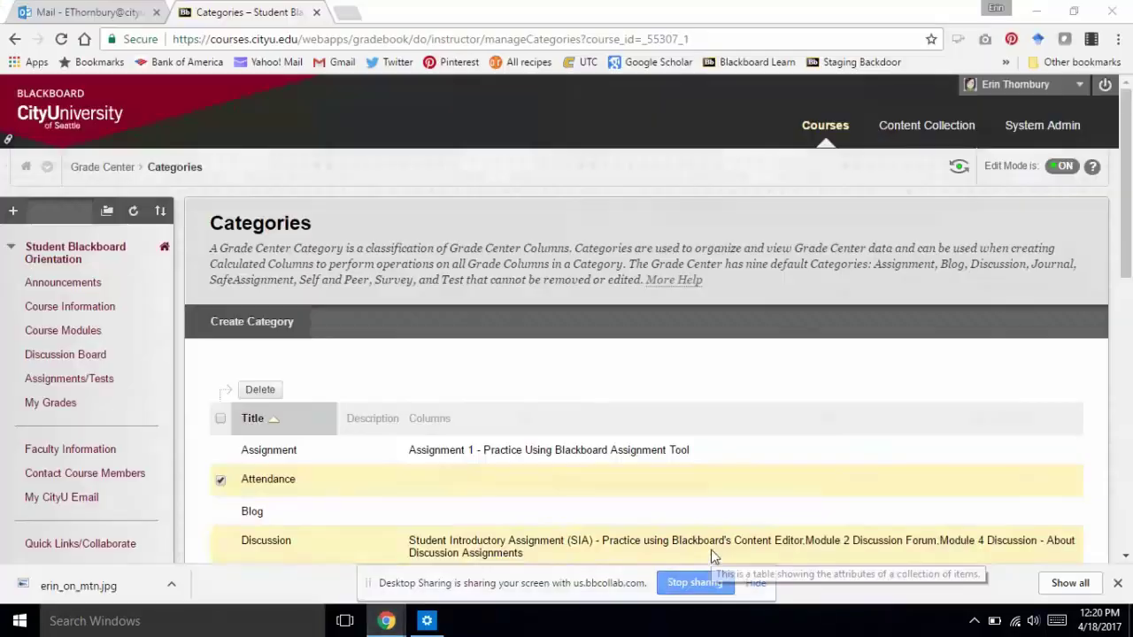
click(695, 584)
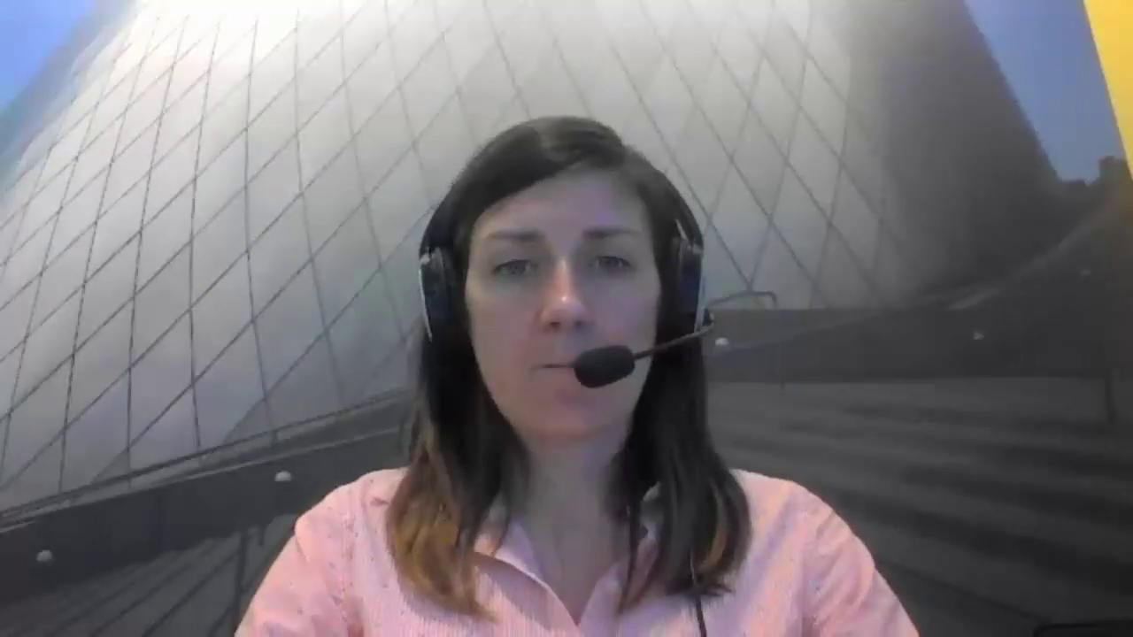